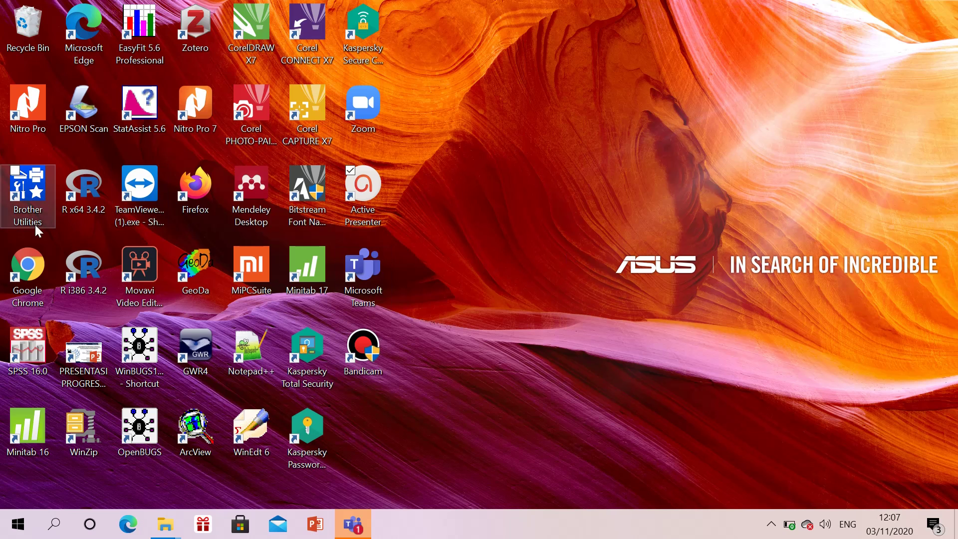
Step: Open Google Chrome, go to the Universitas Terbuka LMS and log in with the saved credentials
click(34, 268)
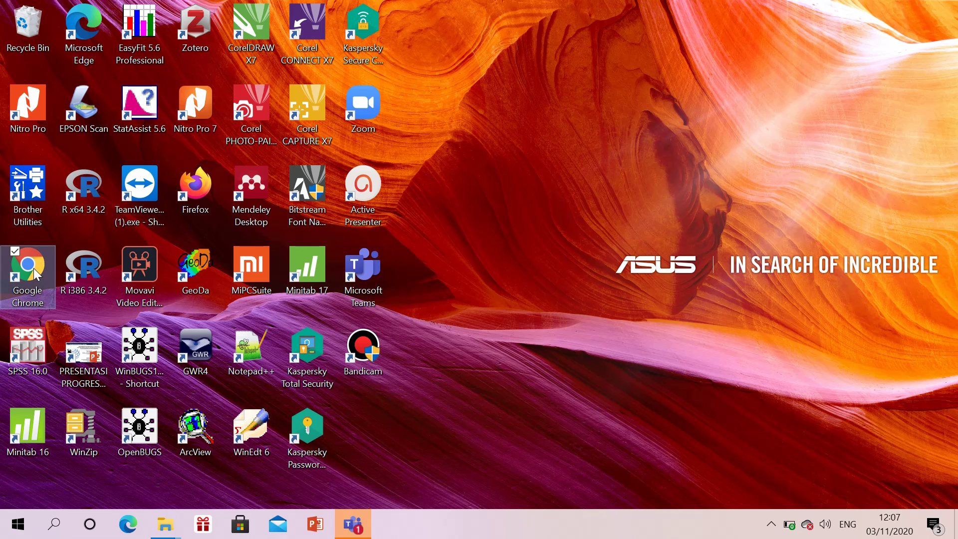
double_click(34, 268)
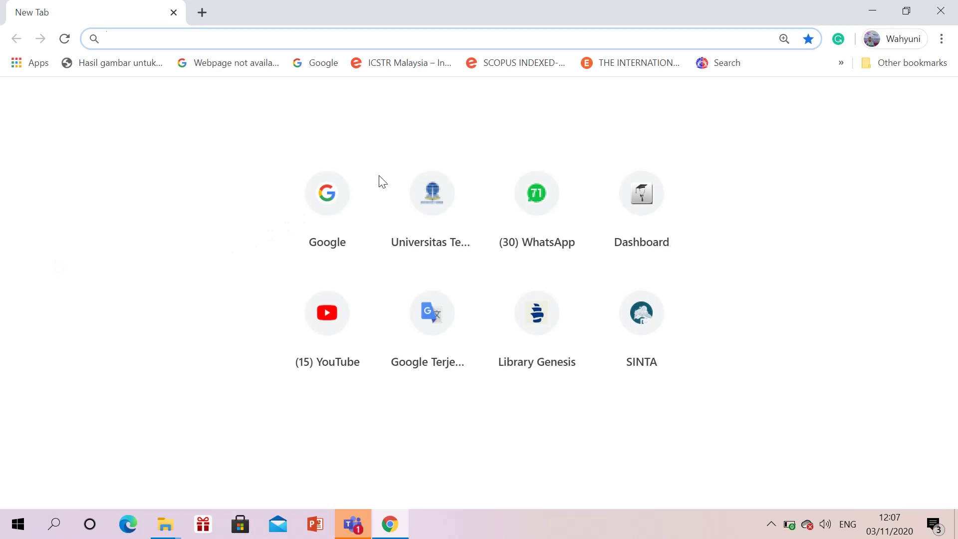
click(418, 206)
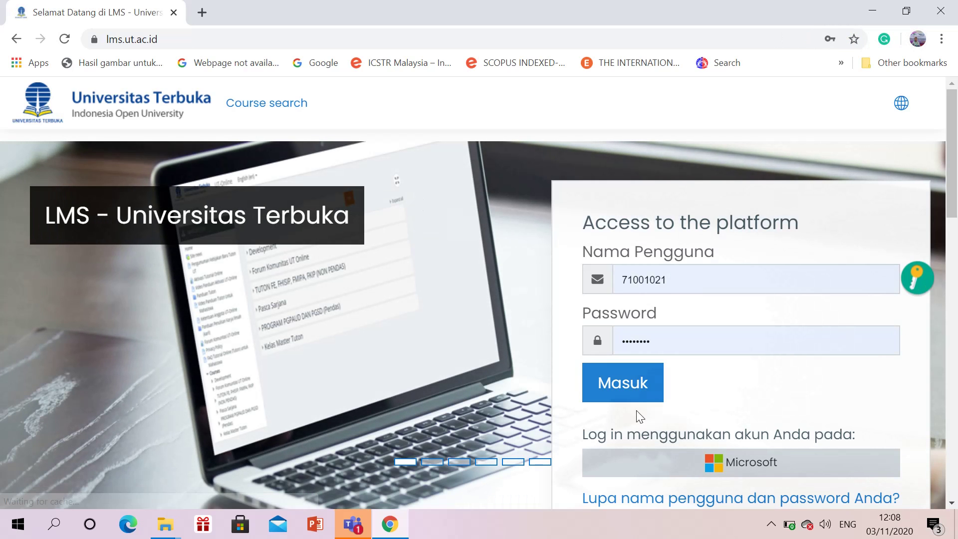
click(639, 384)
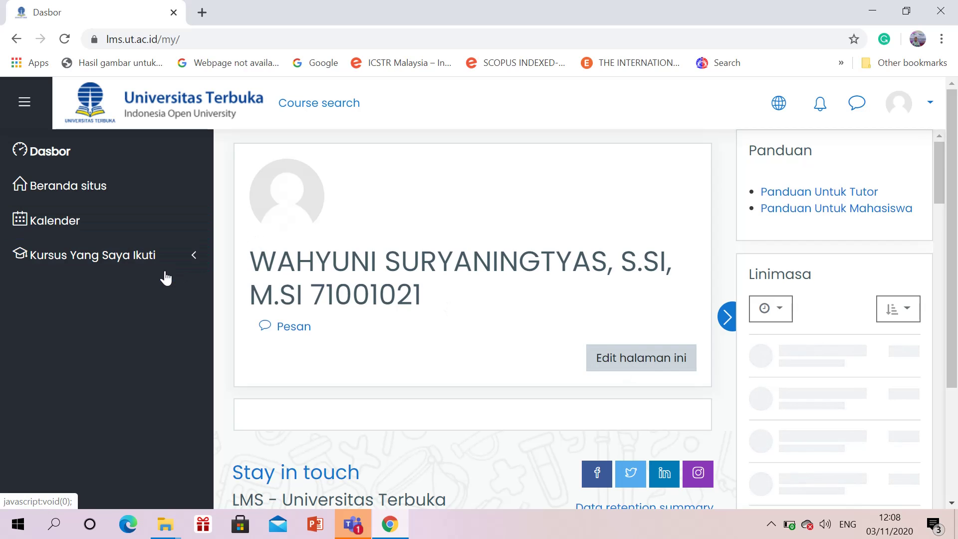
Step: Open Topic 8 of the class A Statistika Pendidikan (PEMA4210) course from the enrolled courses
click(135, 259)
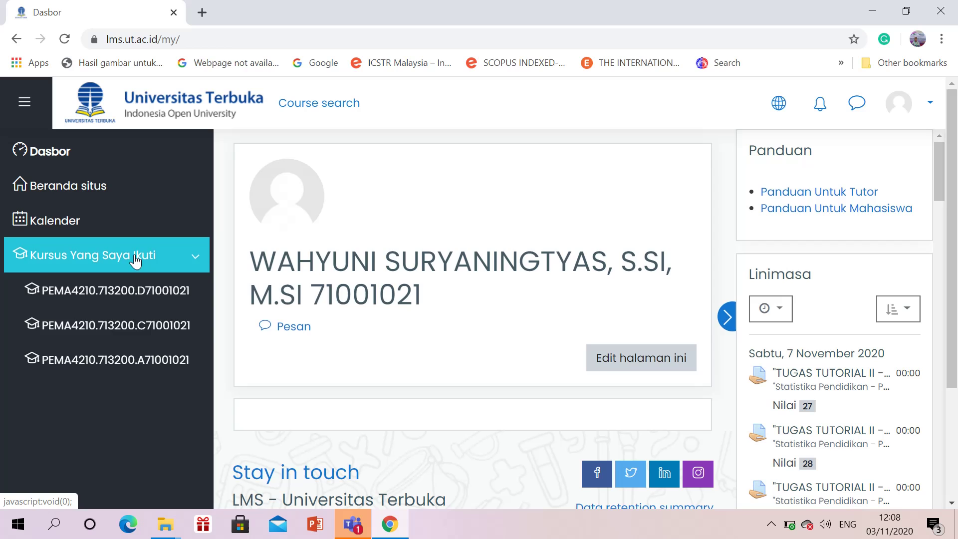
click(125, 360)
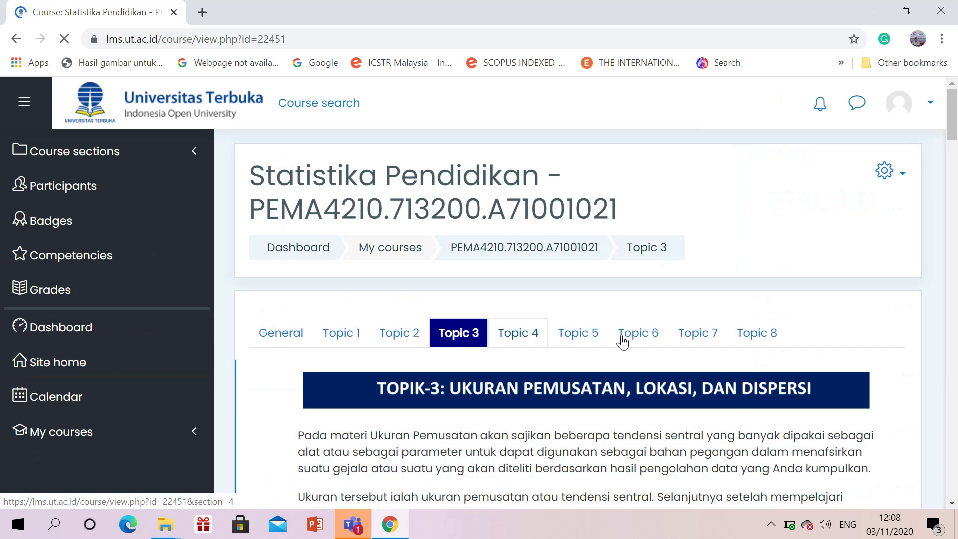
click(758, 341)
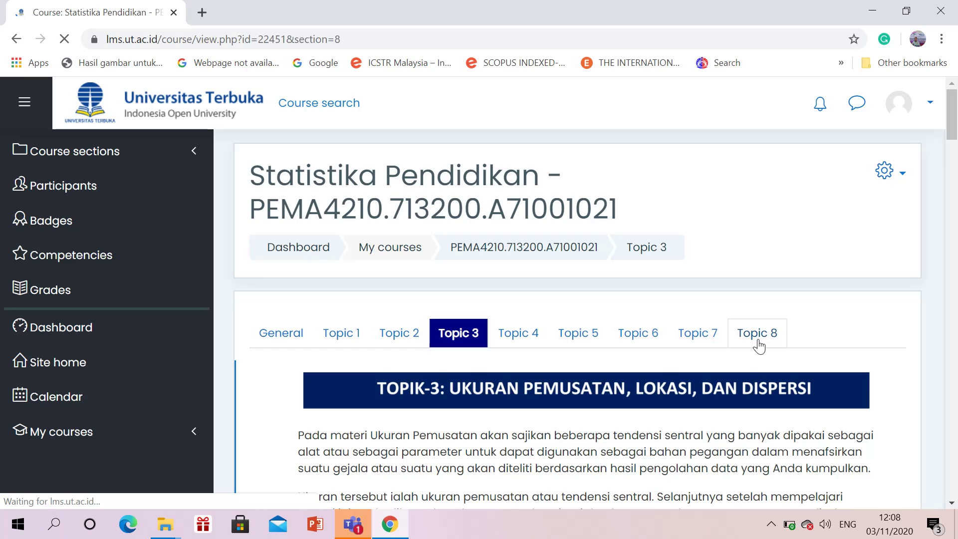
Step: Examine the Tuweb link, Materi and Virtual Learning sections of Topic 8 in the class A course
scroll(761, 345, down, 5)
scroll(761, 345, down, 12)
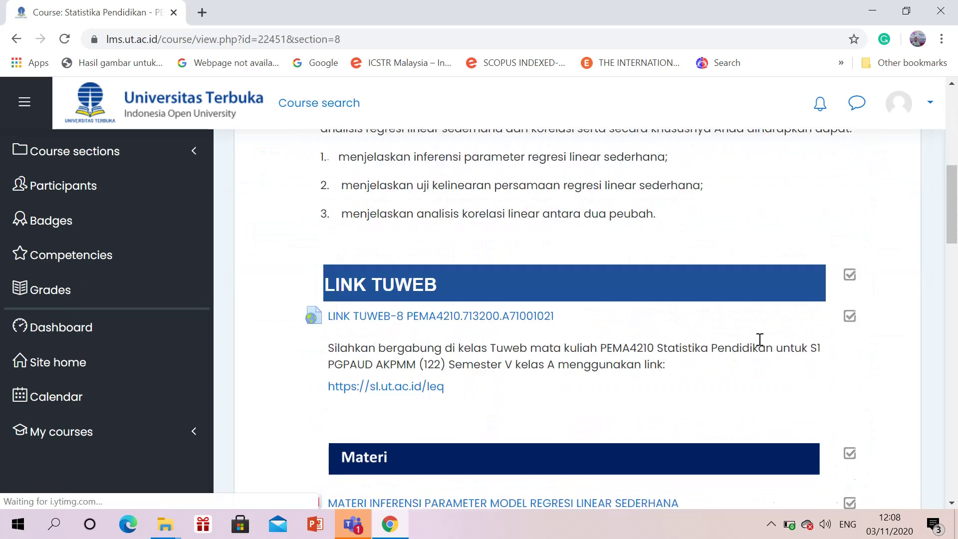
scroll(759, 345, down, 3)
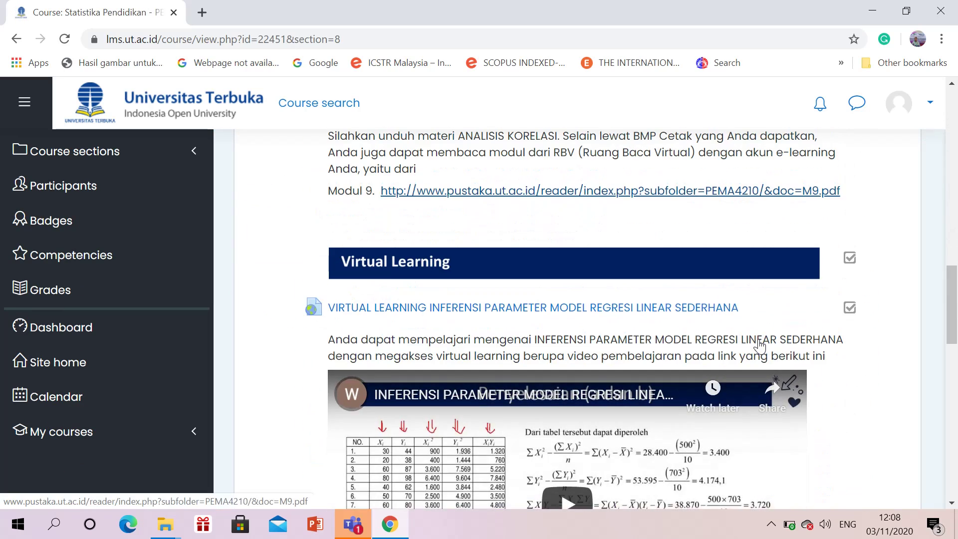
scroll(760, 339, up, 5)
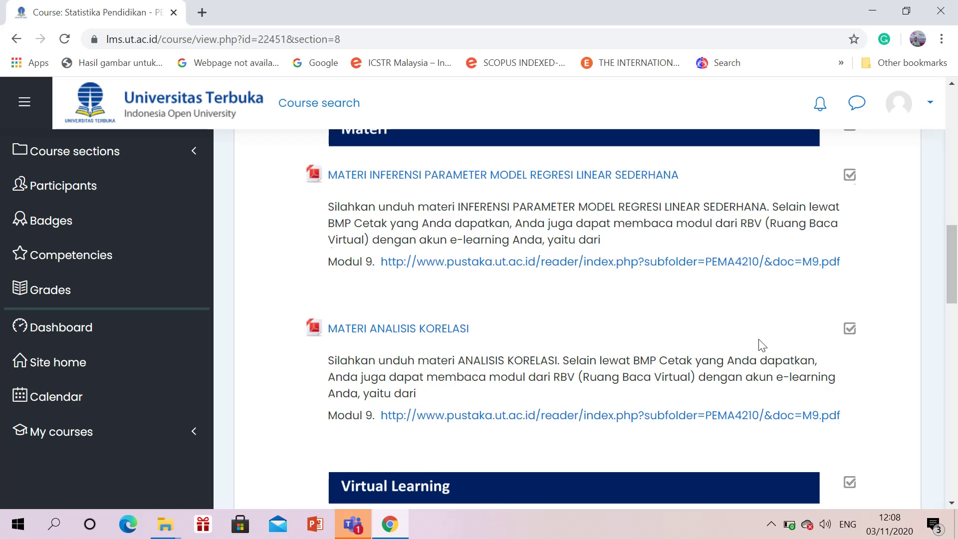
scroll(761, 342, up, 2)
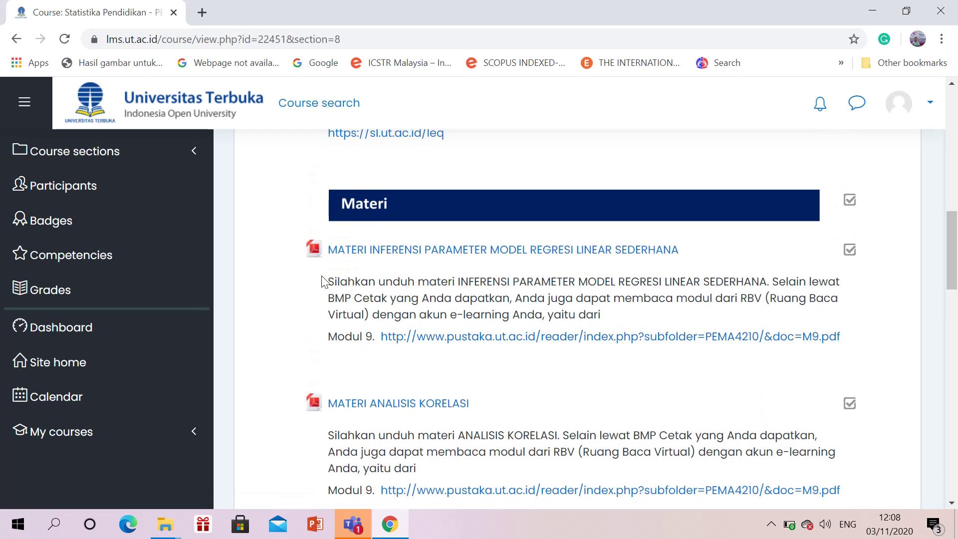
scroll(399, 340, down, 2)
scroll(417, 344, down, 1)
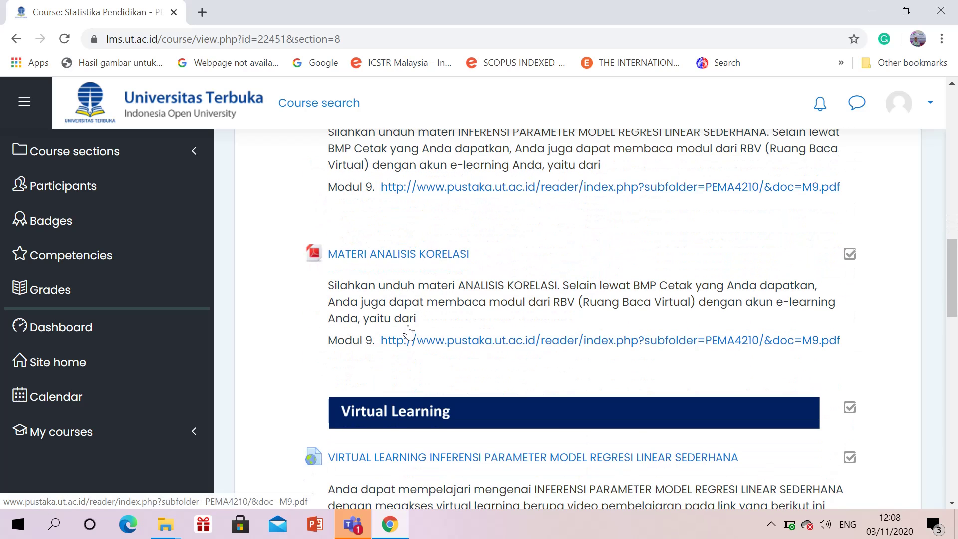
scroll(444, 270, up, 3)
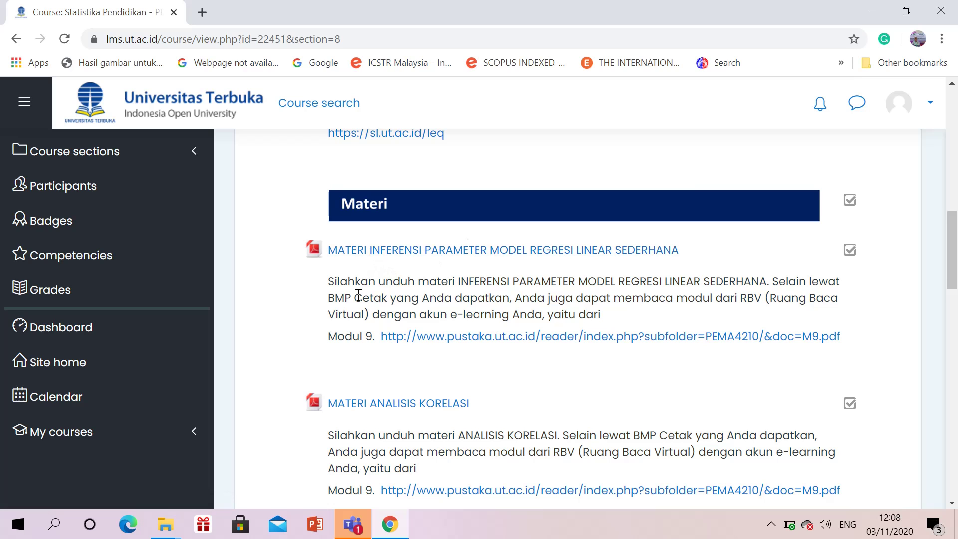
scroll(358, 295, up, 2)
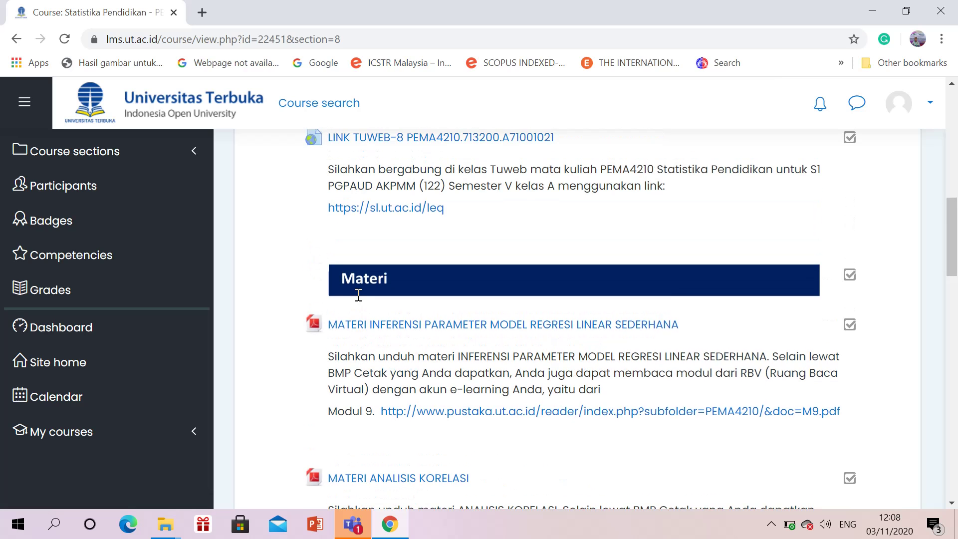
Step: Open a spare browser tab, return to the class A course and turn on its editing mode
click(198, 14)
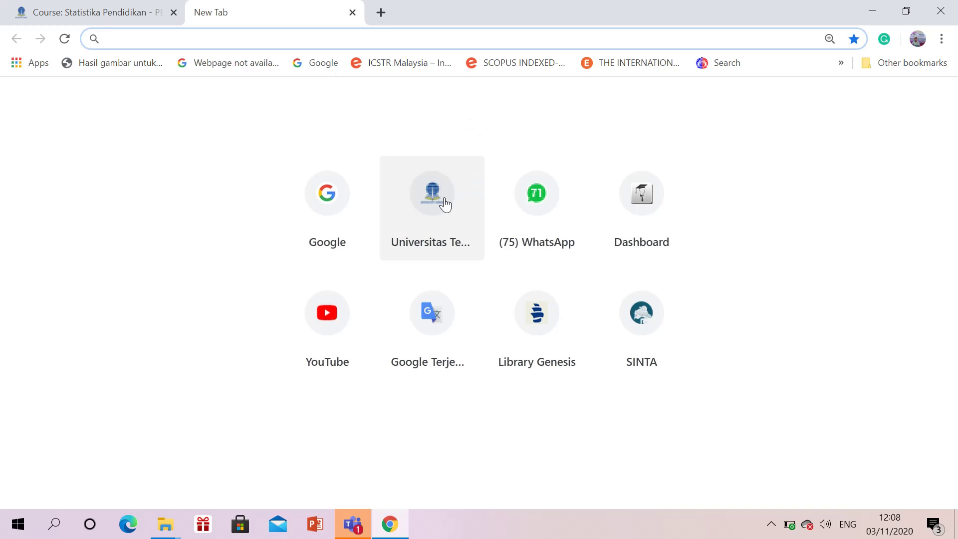
click(120, 11)
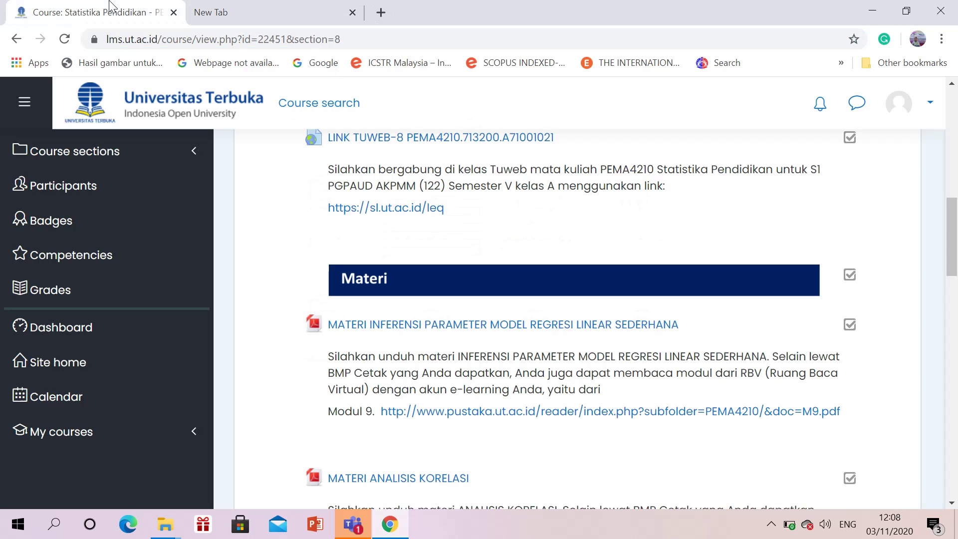
scroll(883, 175, up, 10)
click(884, 171)
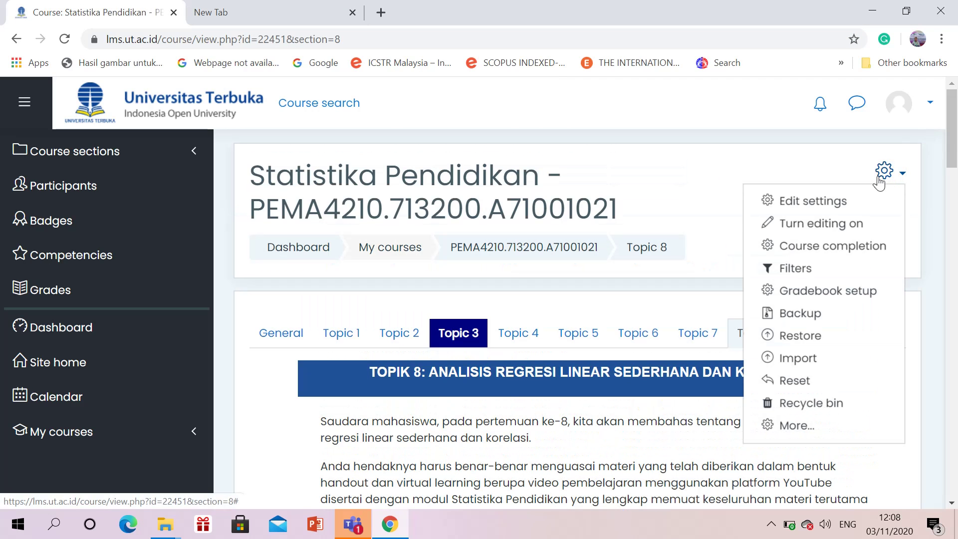
click(829, 226)
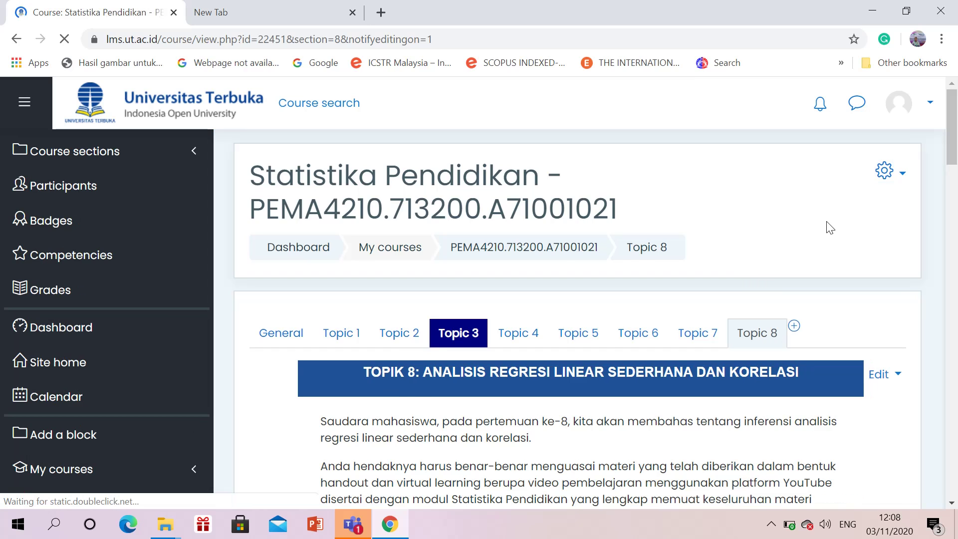
scroll(830, 228, down, 3)
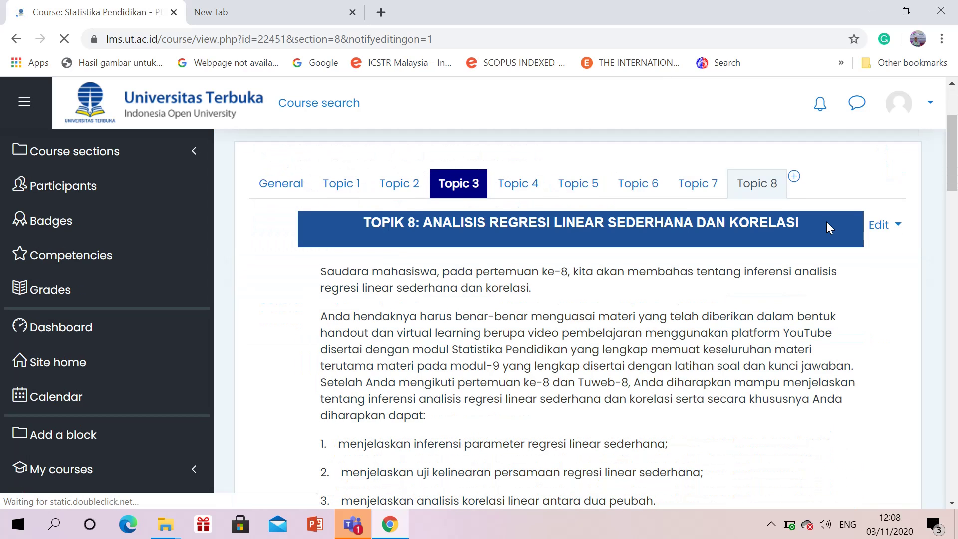
Step: Open Topic 8 of the class C Statistika Pendidikan course in the second browser tab
click(294, 7)
click(406, 216)
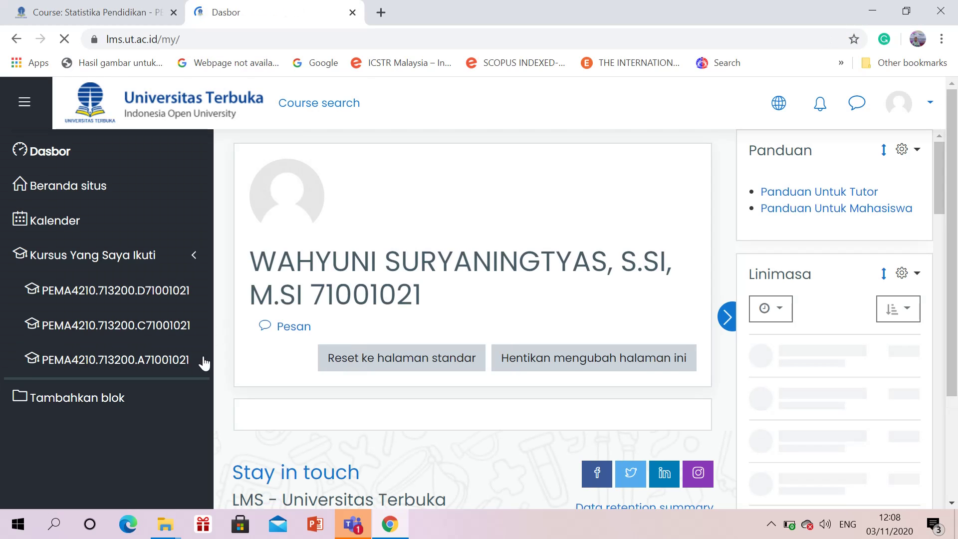
click(158, 257)
click(175, 262)
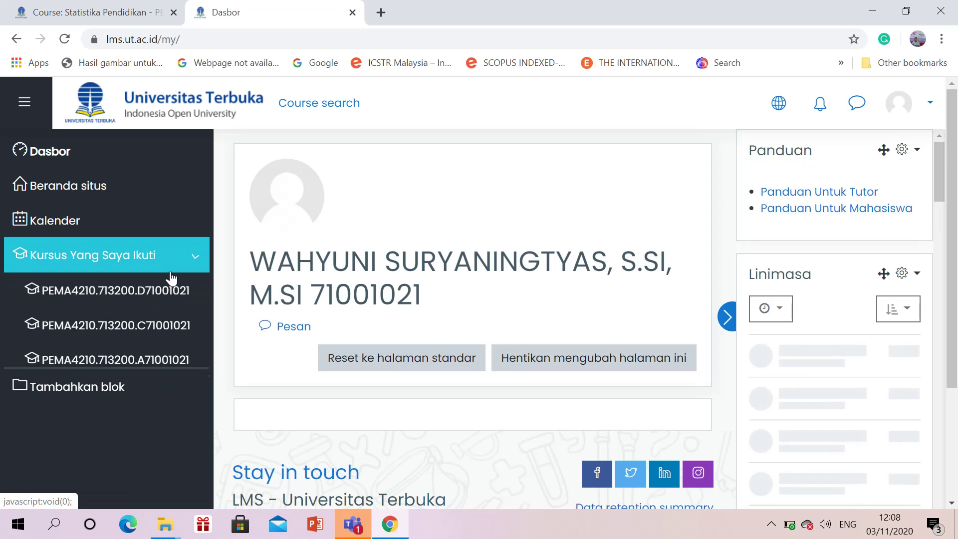
click(160, 336)
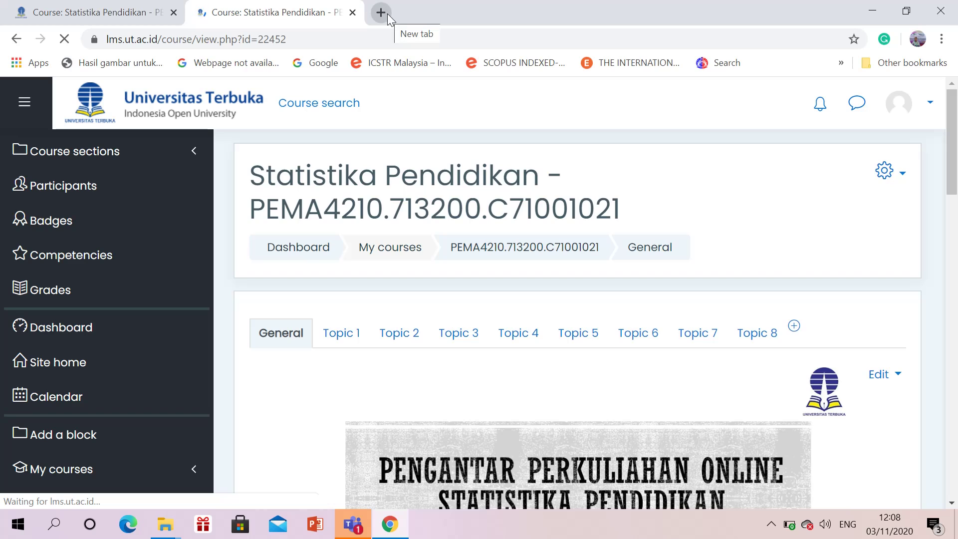
click(774, 338)
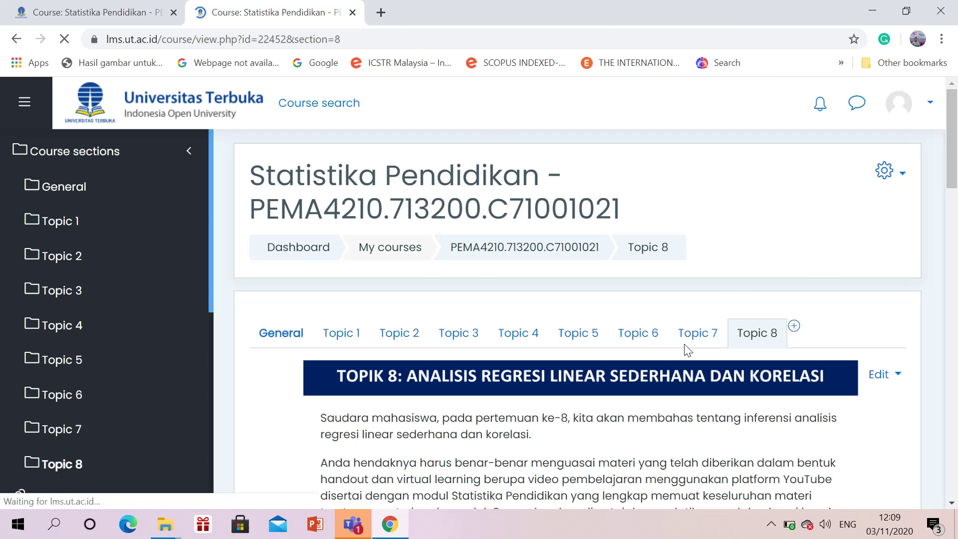
Step: Open Topic 8 of the class D Statistika Pendidikan course in a third browser tab
click(381, 13)
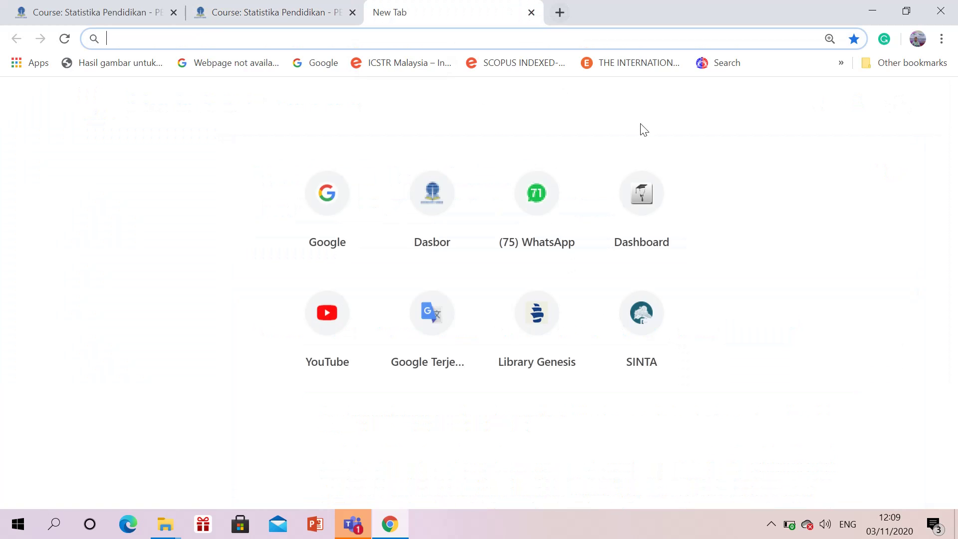
click(460, 205)
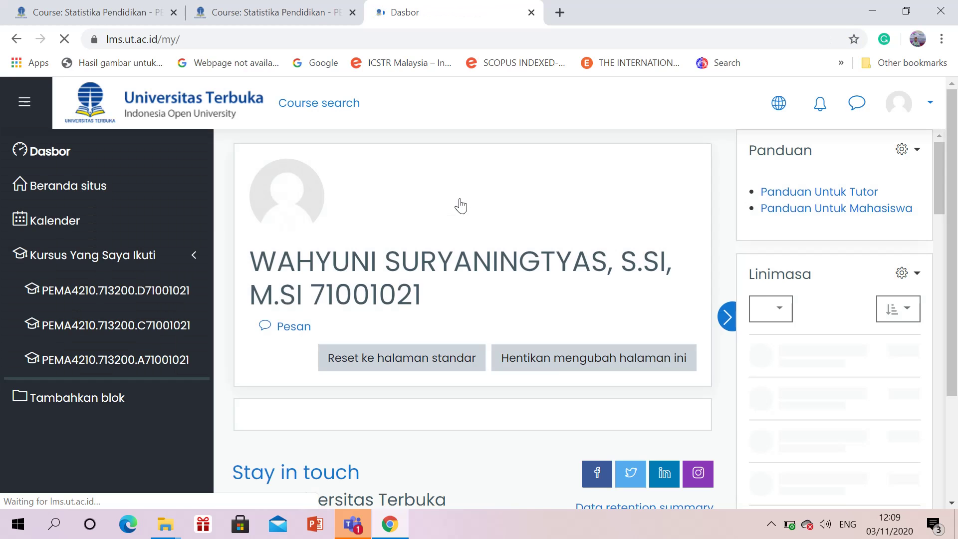
click(180, 257)
click(168, 282)
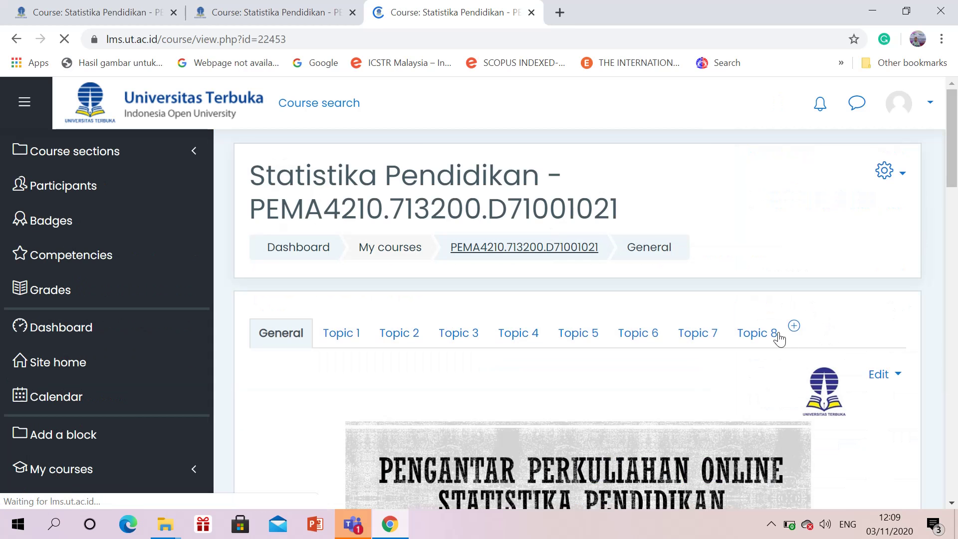
click(778, 335)
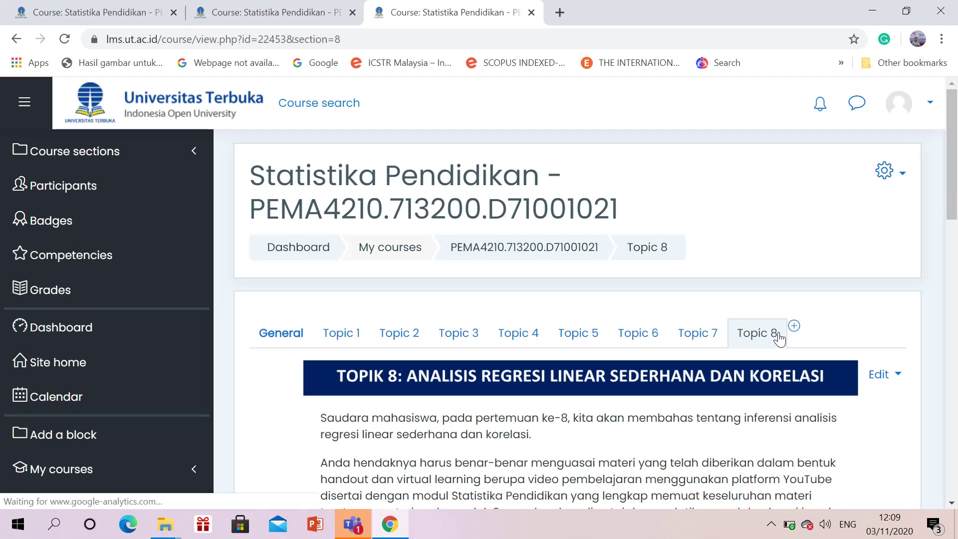
Step: Compare the Topic 8 materials in the class A course with those in the class C course
click(111, 2)
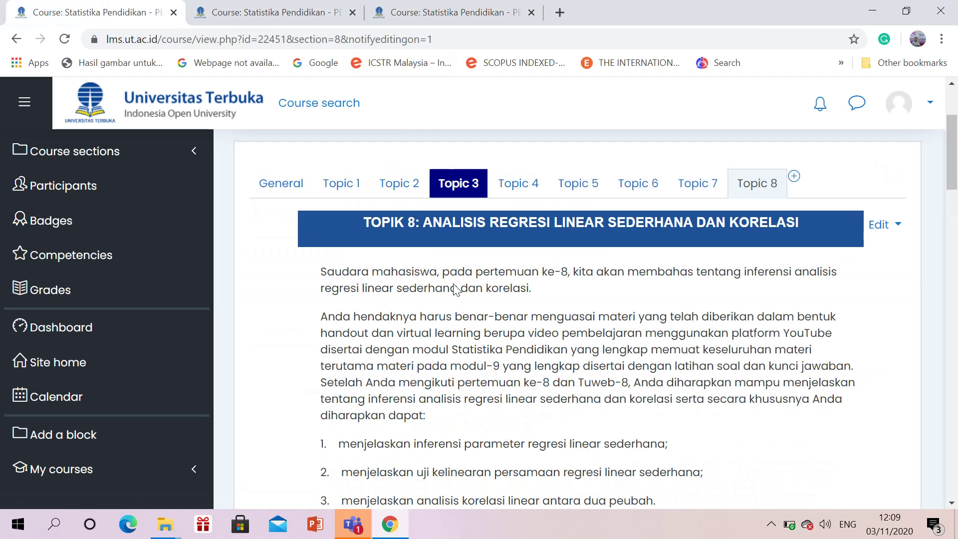
scroll(532, 309, down, 3)
scroll(532, 308, down, 12)
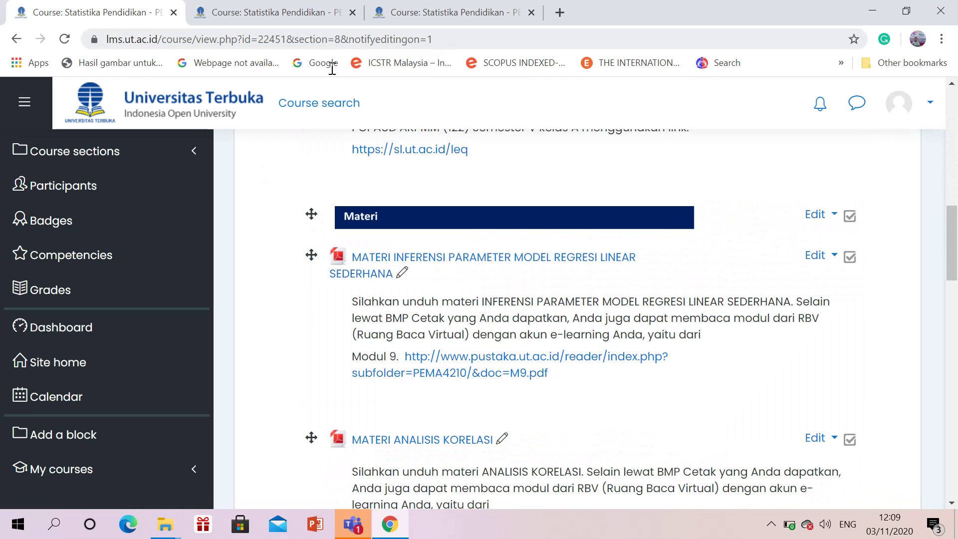
scroll(426, 175, up, 4)
click(310, 12)
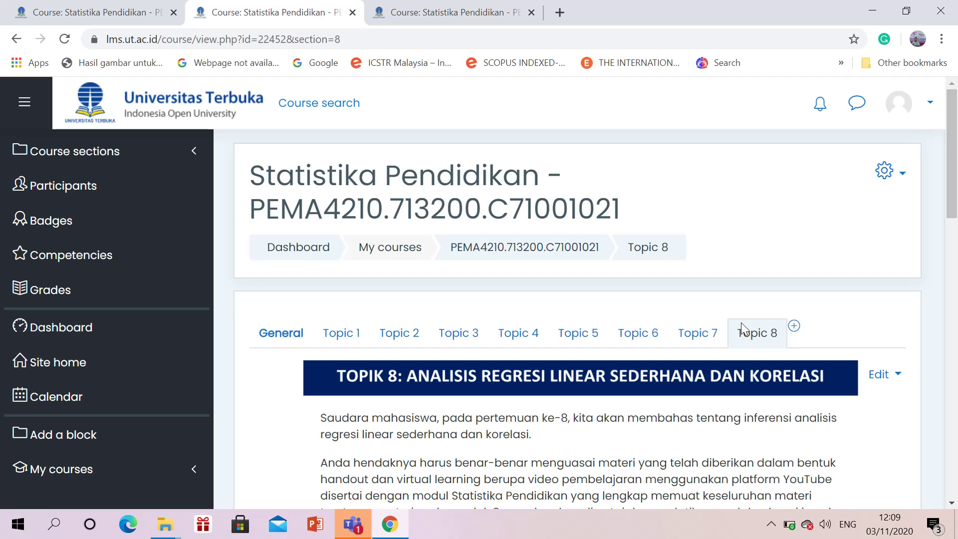
scroll(745, 331, down, 10)
scroll(745, 333, down, 3)
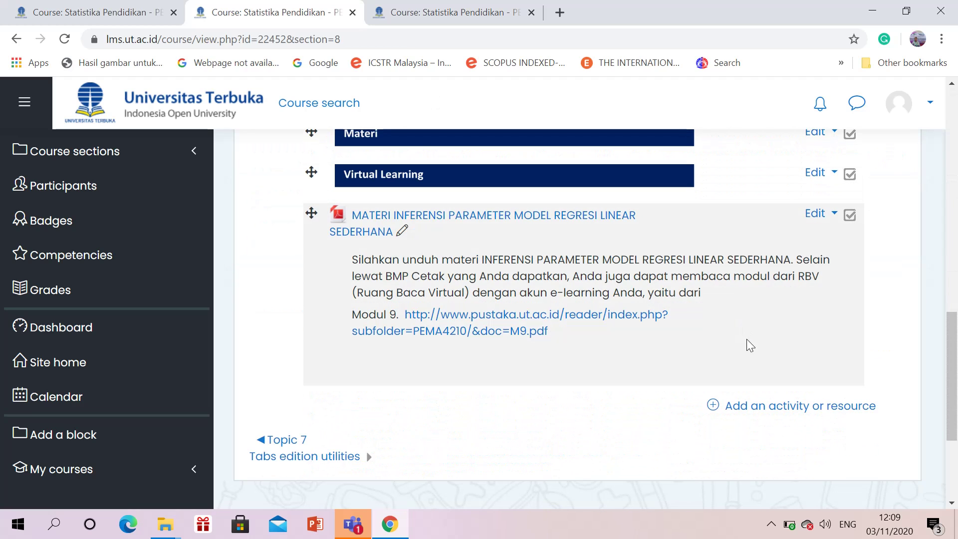
click(780, 406)
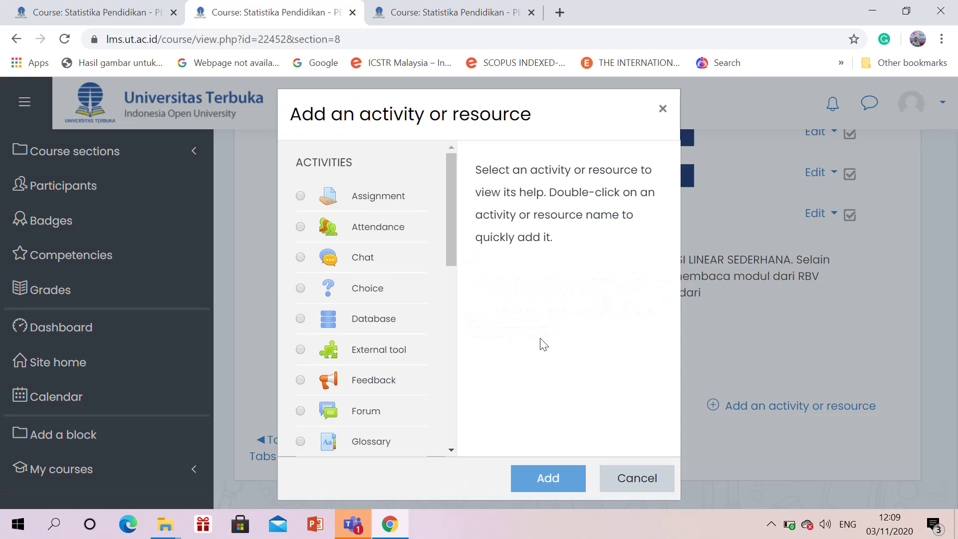
scroll(356, 310, down, 2)
scroll(356, 315, down, 1)
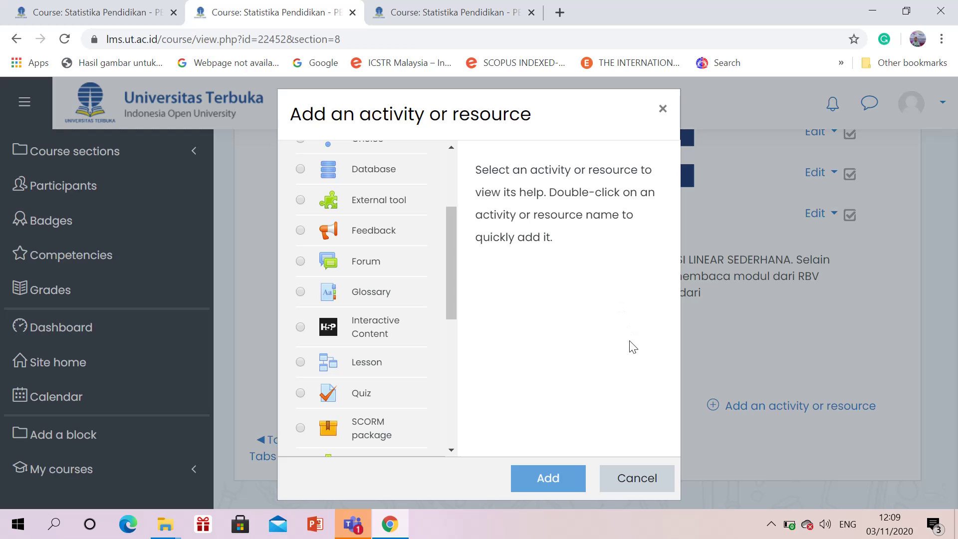
click(650, 477)
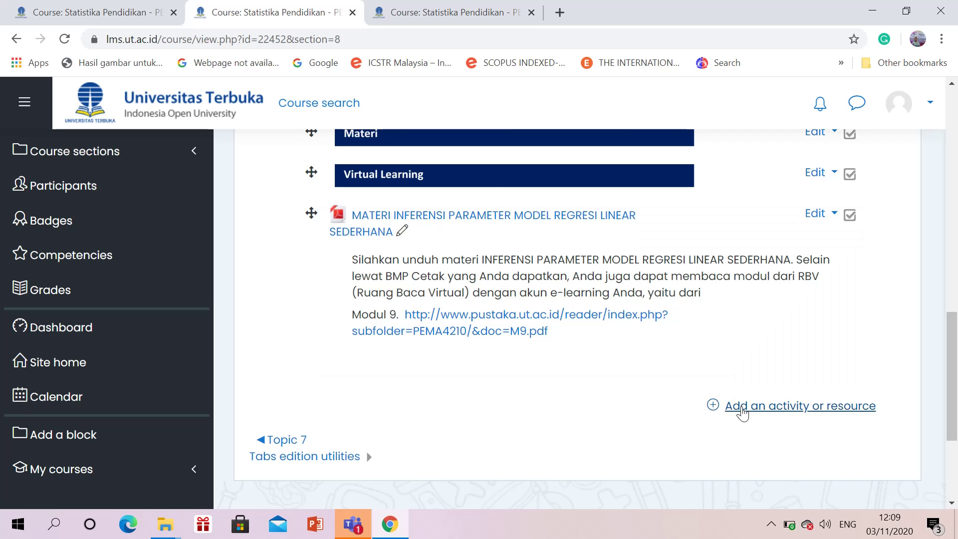
Step: Start adding a new File resource to Topic 8 of the class C Statistika Pendidikan course
click(741, 410)
scroll(381, 329, down, 7)
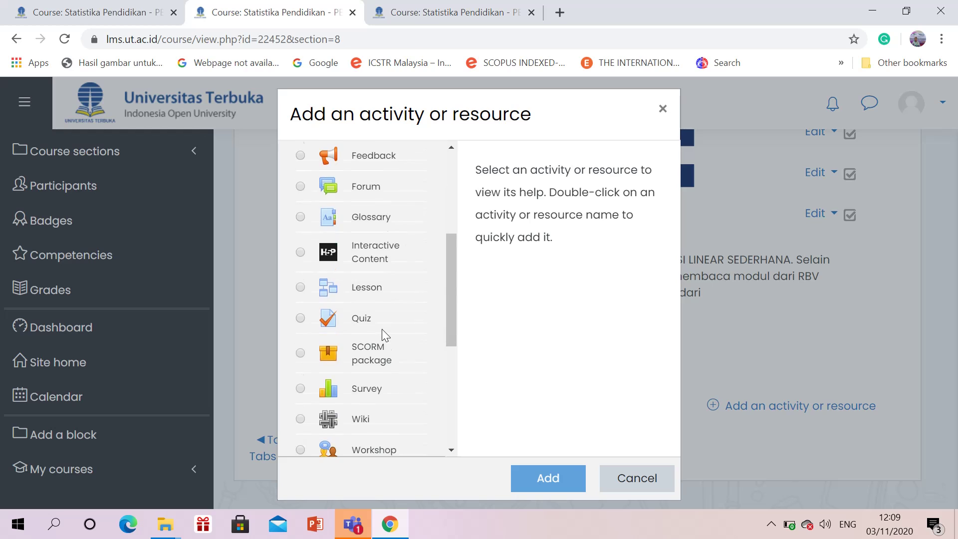
click(361, 404)
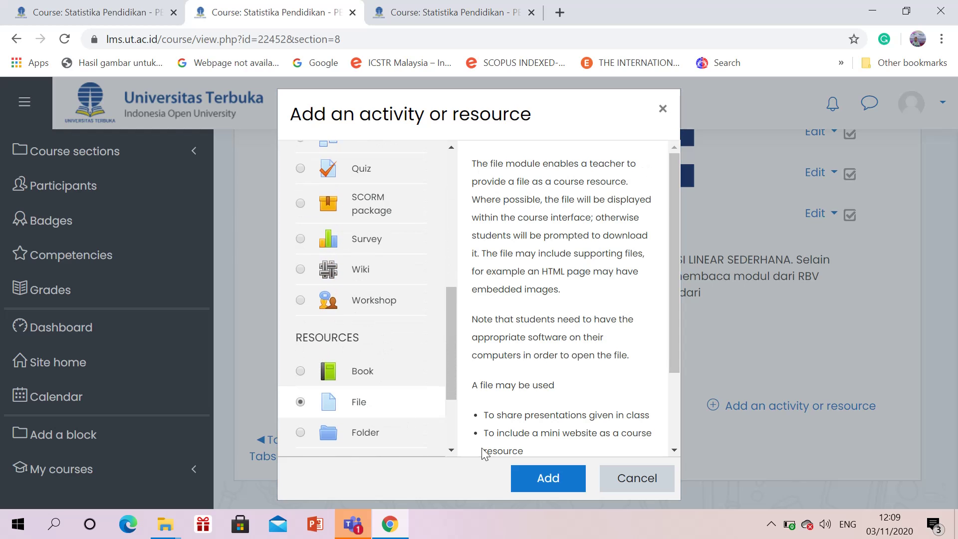
click(565, 485)
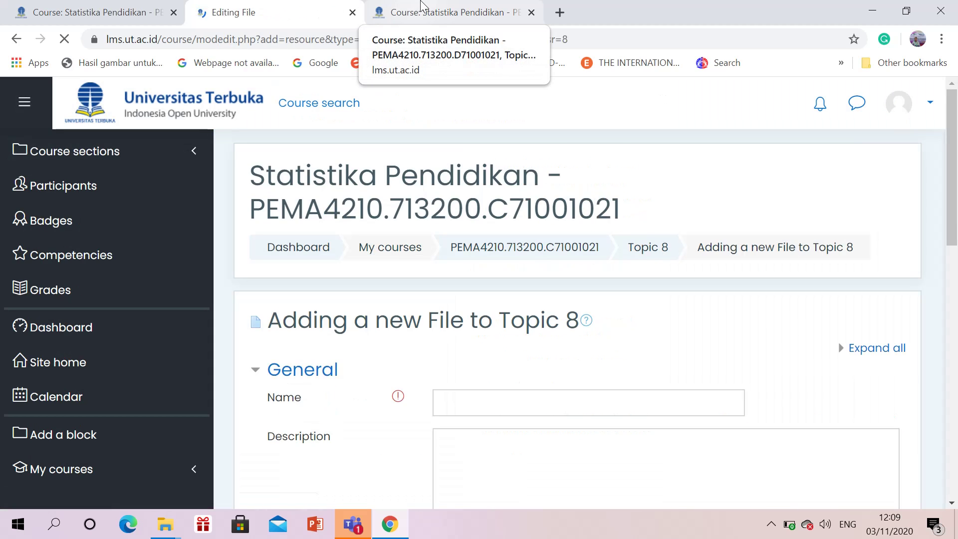
Step: Start adding a new File resource to Topic 8 of the class D Statistika Pendidikan course
click(420, 6)
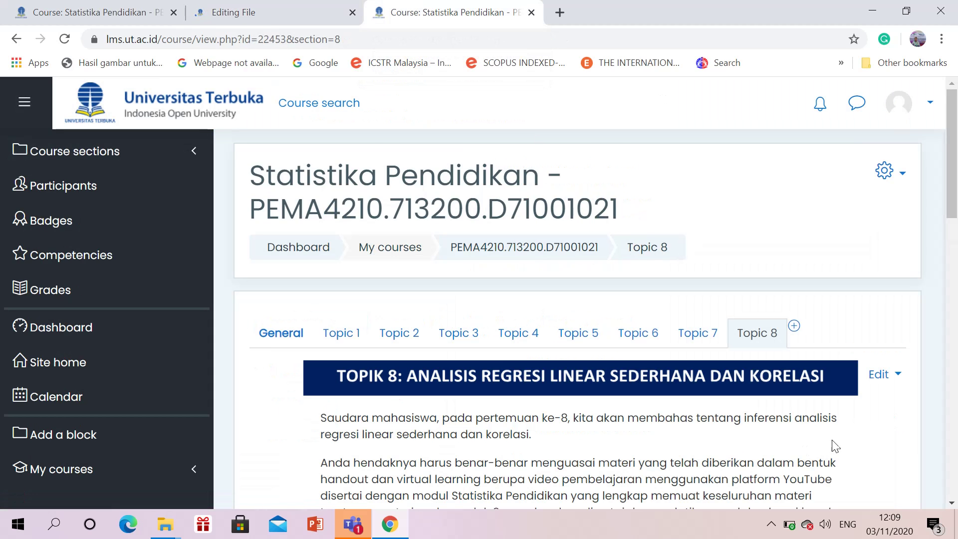
scroll(838, 417, down, 10)
scroll(835, 417, down, 5)
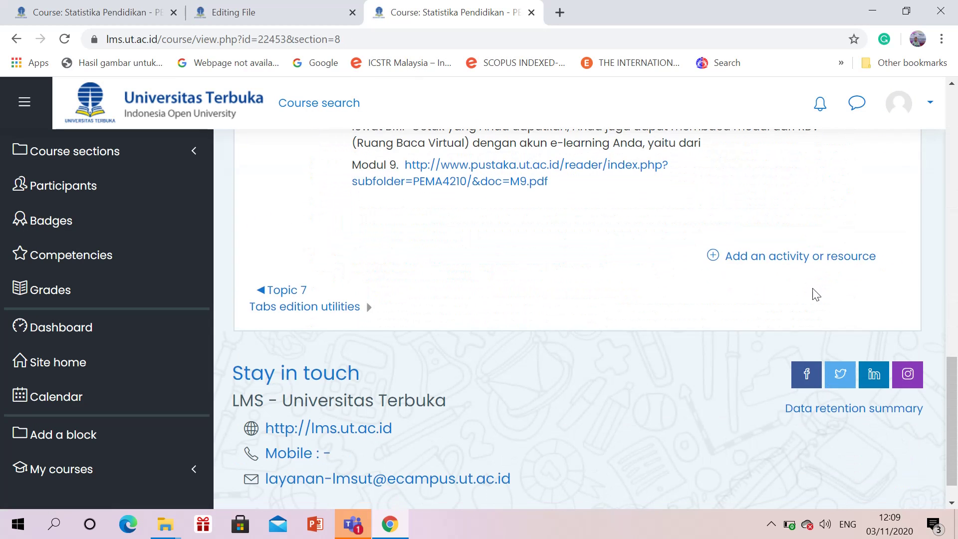
click(808, 256)
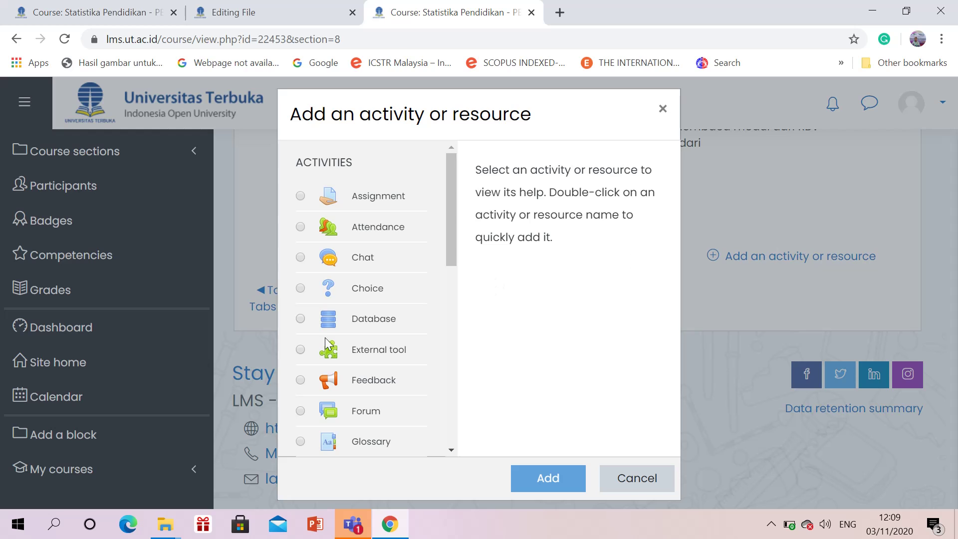
scroll(418, 334, down, 3)
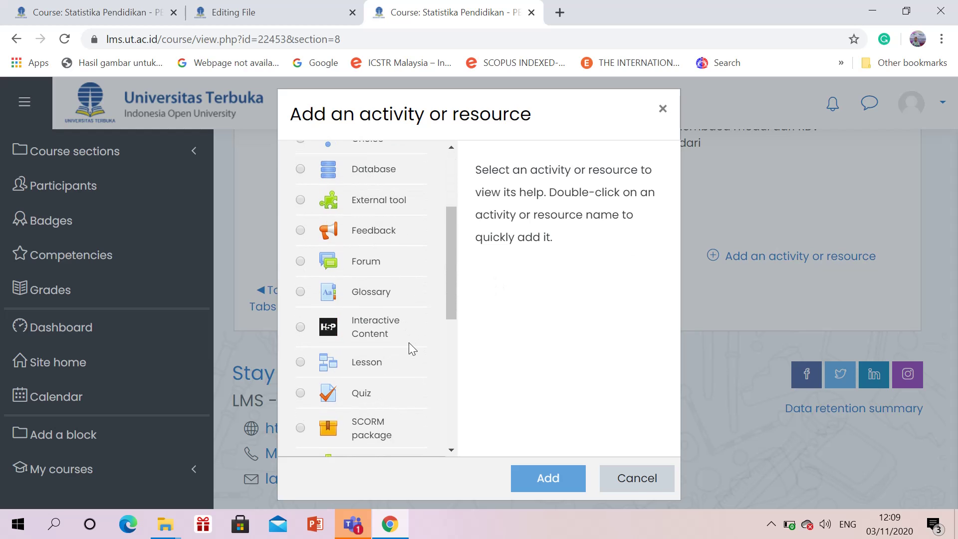
scroll(410, 372, down, 2)
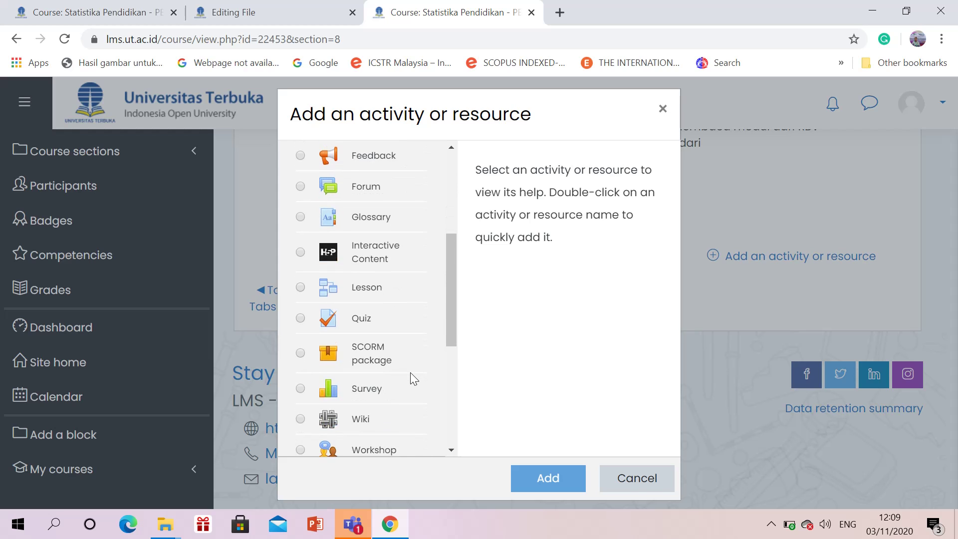
scroll(410, 372, down, 4)
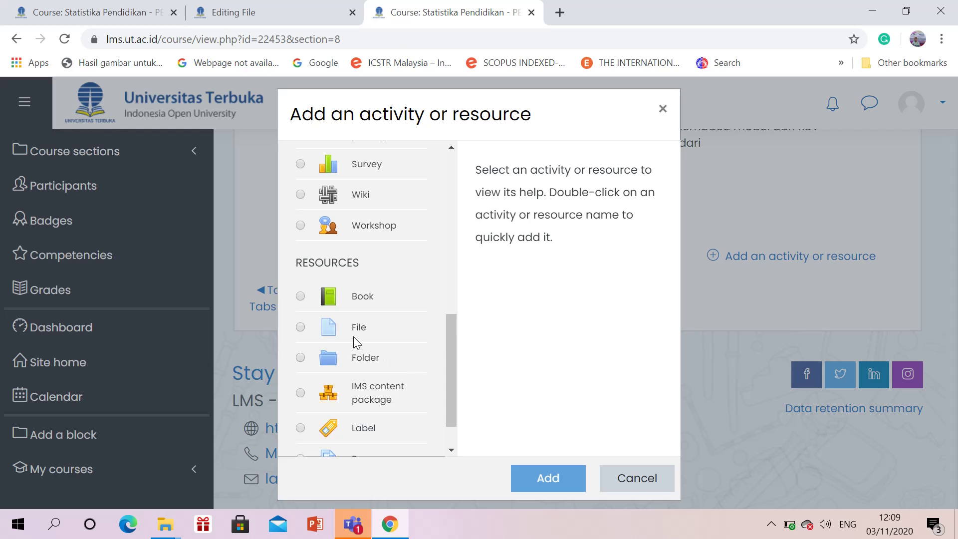
click(352, 334)
click(528, 477)
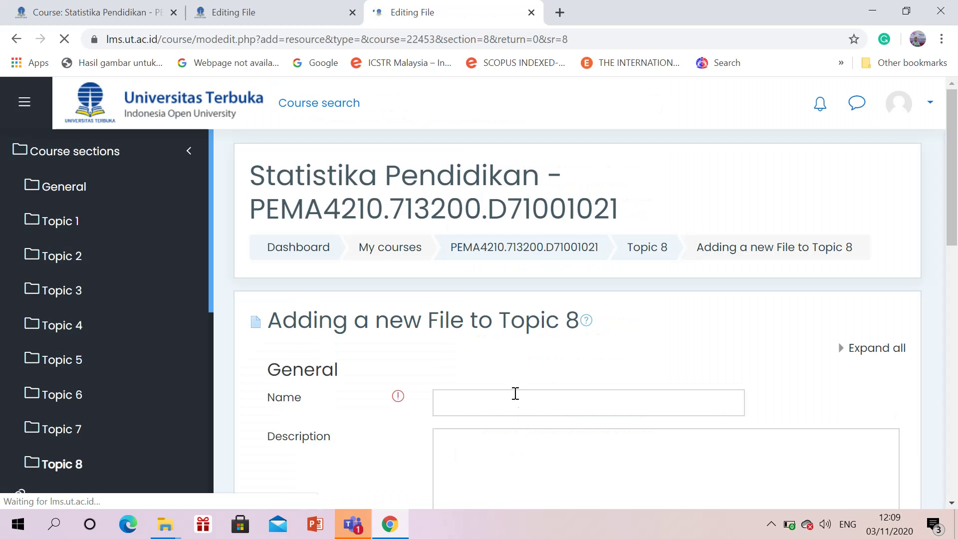
Step: Copy the title MATERI ANALISIS KORELASI from the class A course and paste it as the name of the new class C file
click(128, 2)
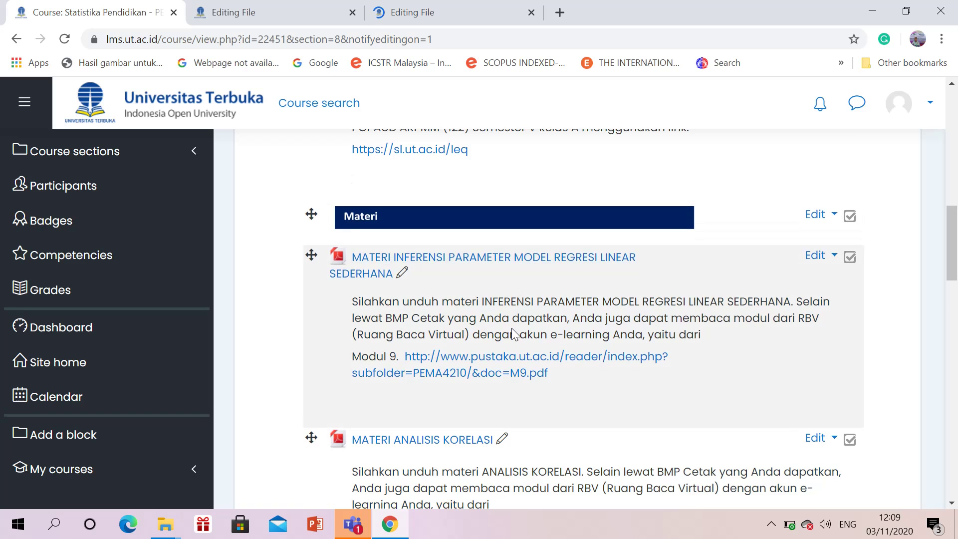
scroll(508, 329, down, 3)
click(501, 291)
key(ctrl+c)
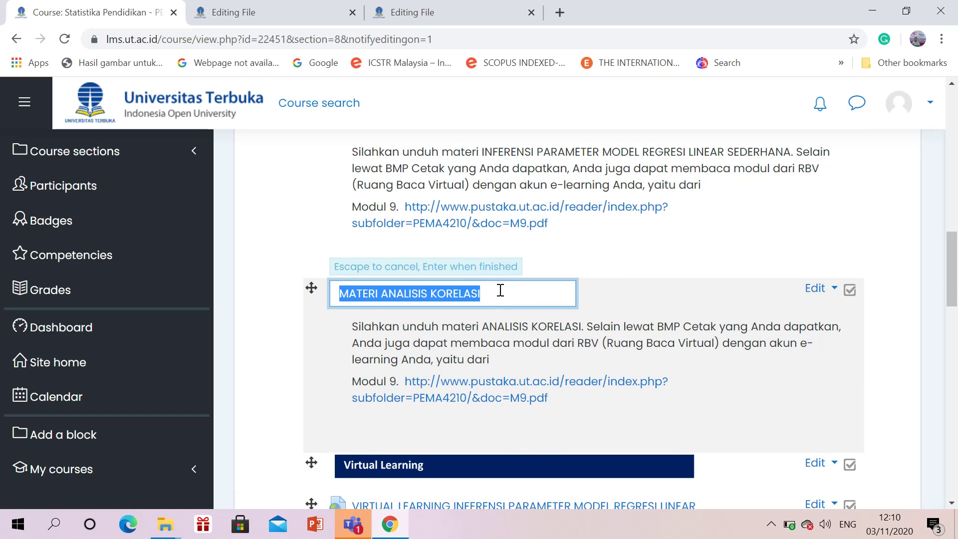
click(320, 12)
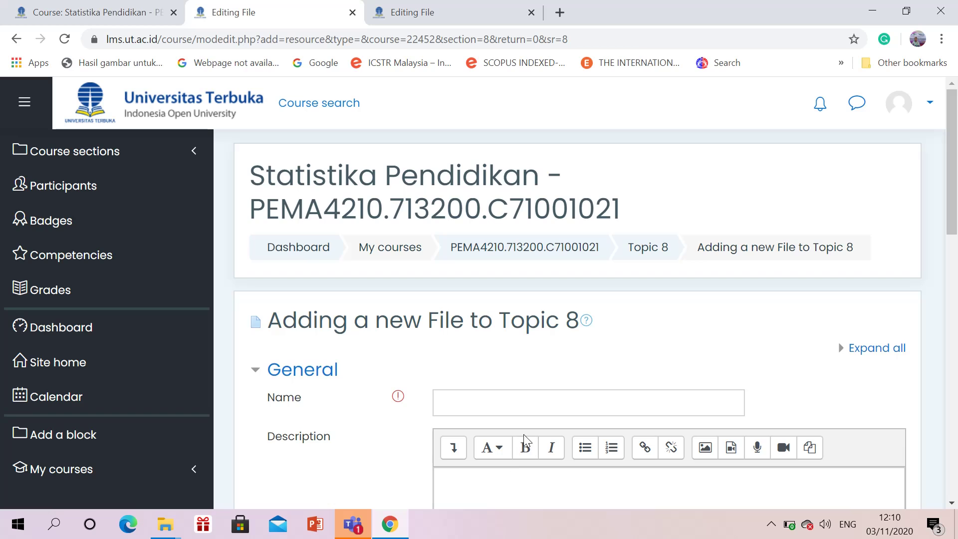
click(519, 399)
key(ctrl+v)
Step: Paste the copied title MATERI ANALISIS KORELASI as the name of the new class D file
click(470, 7)
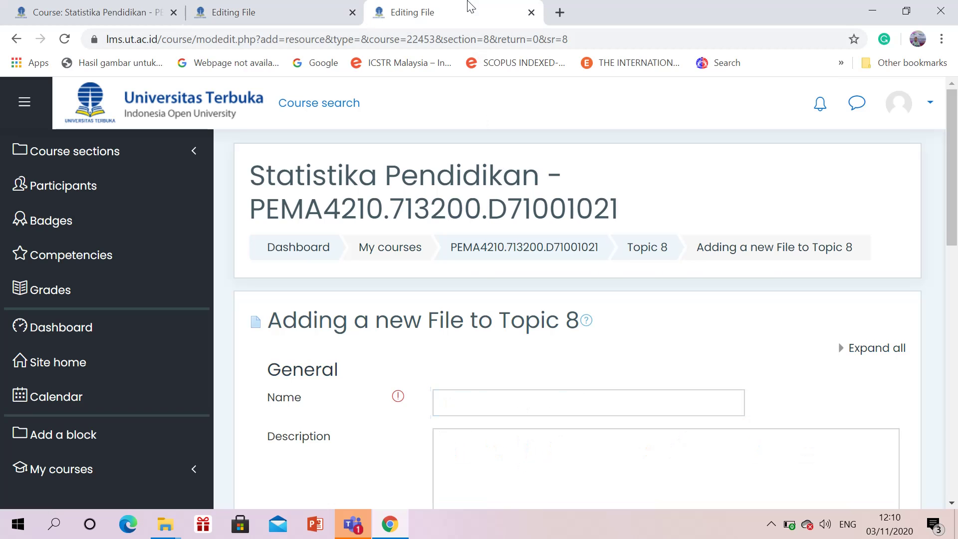
click(518, 399)
key(ctrl+v)
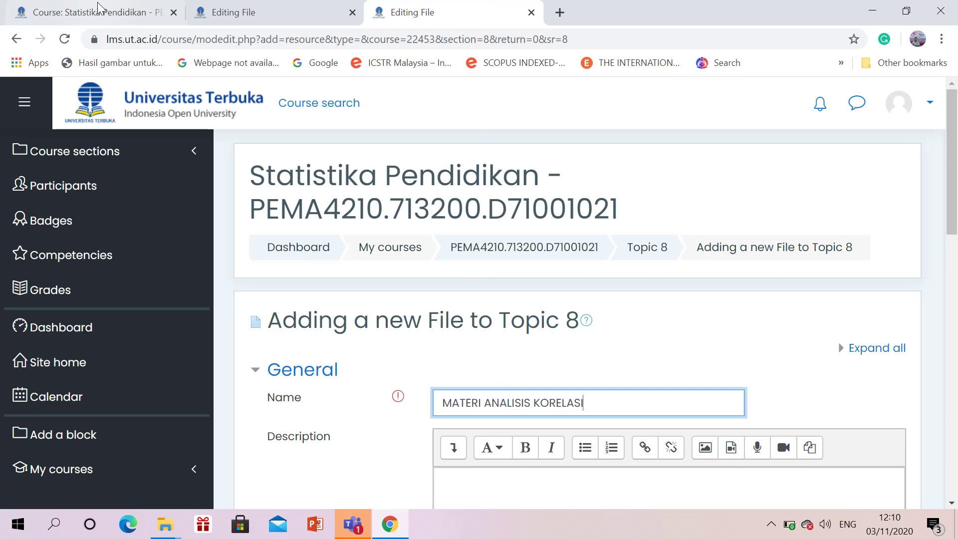
Step: Copy the MATERI ANALISIS KORELASI description from class A into the class C file's description and enable its display on the course page
click(97, 8)
scroll(492, 398, down, 2)
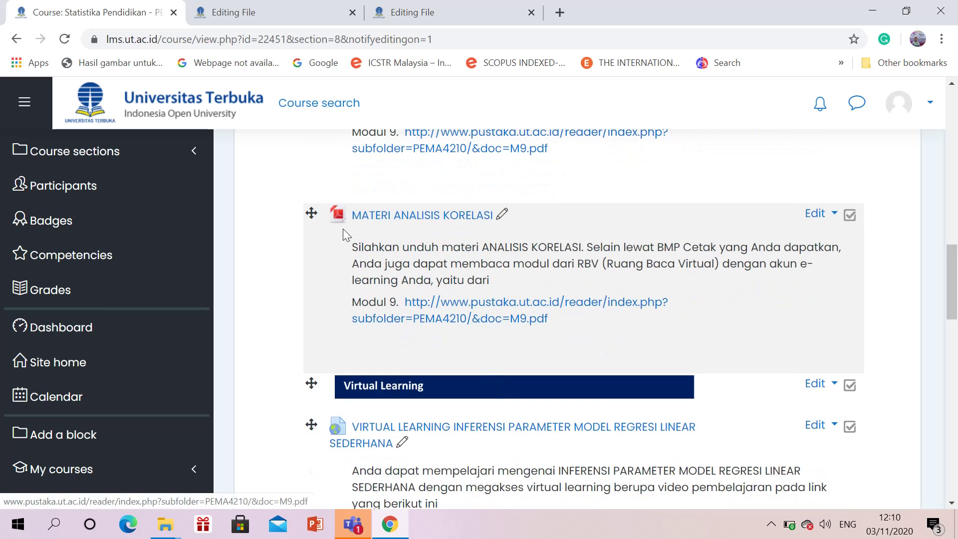
drag(349, 247, 686, 336)
key(ctrl+c)
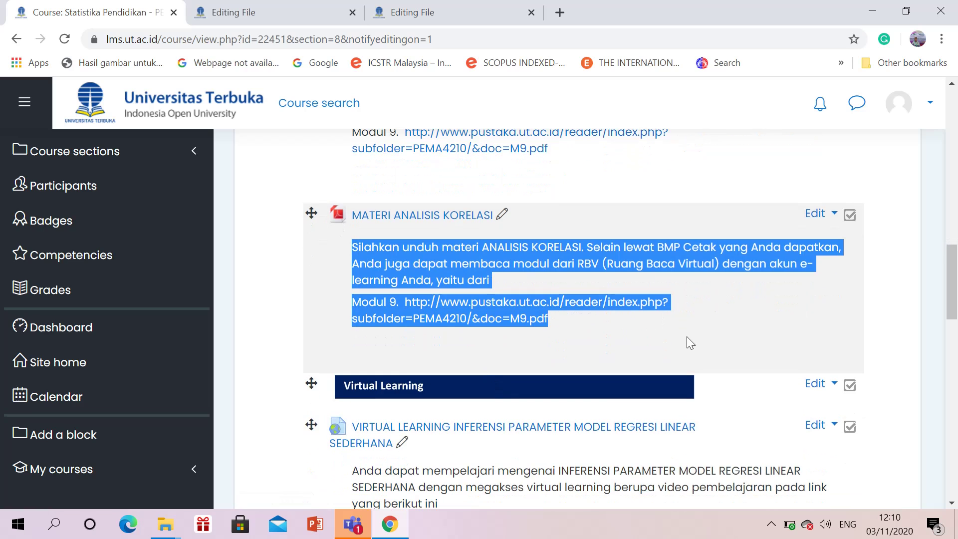
click(274, 12)
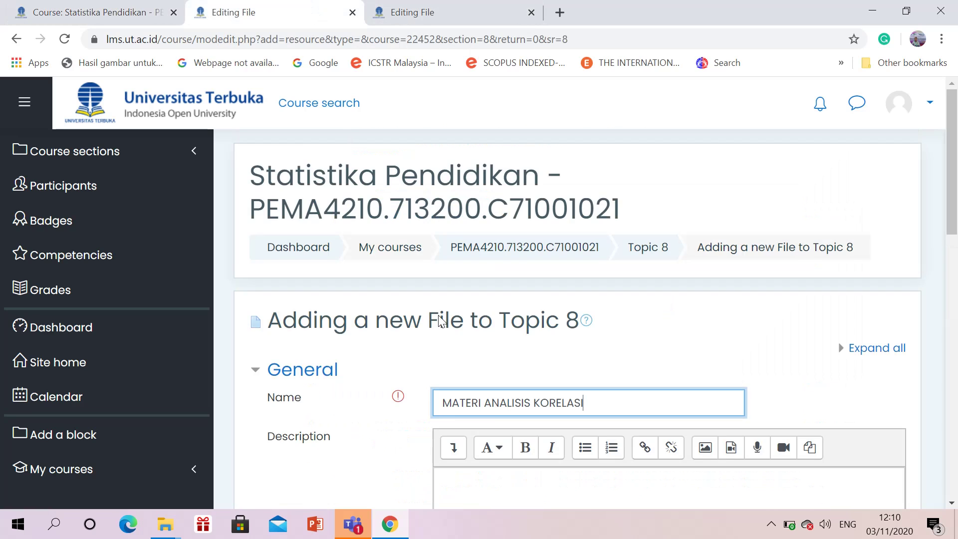
scroll(496, 410, down, 3)
click(485, 336)
key(ctrl+v)
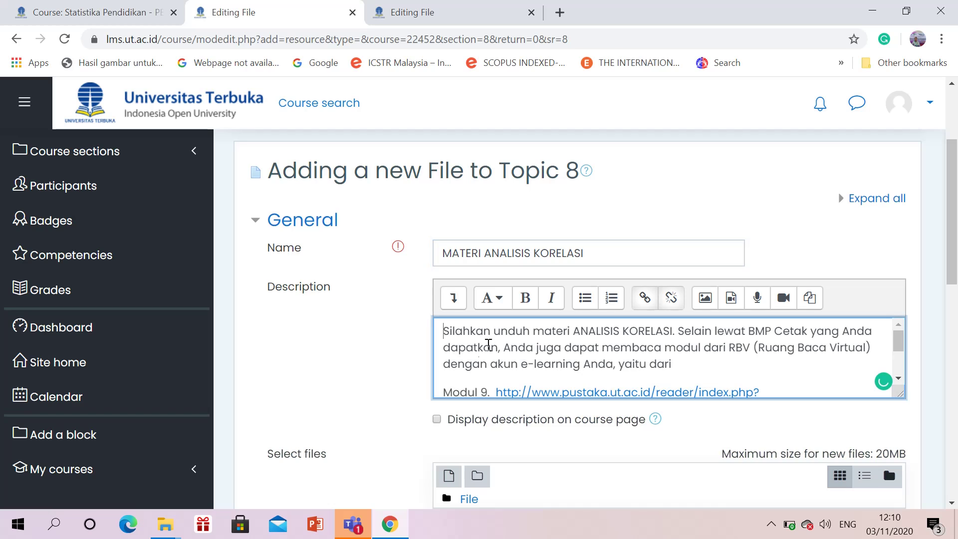
click(437, 420)
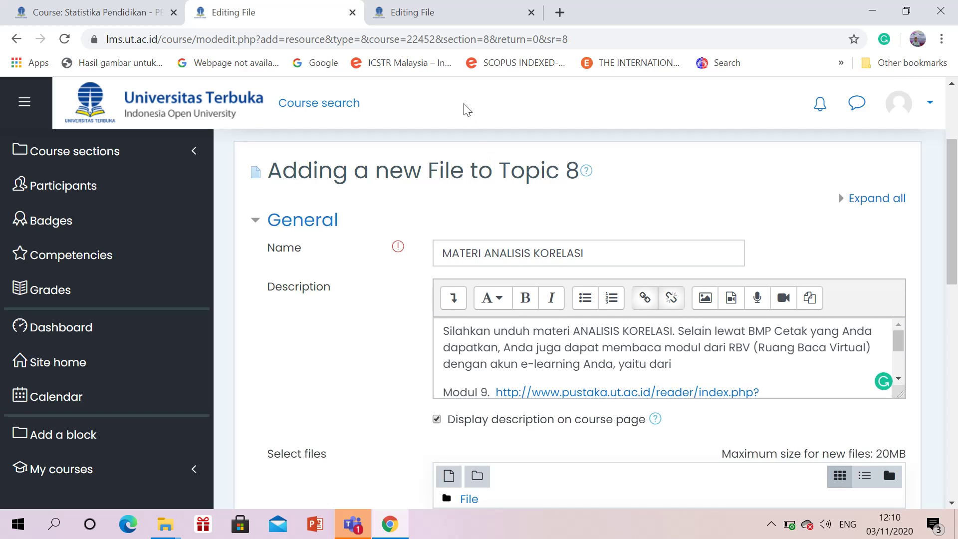
Step: Paste the same description into the class D file's description and enable its display on the course page
click(462, 16)
scroll(543, 292, down, 2)
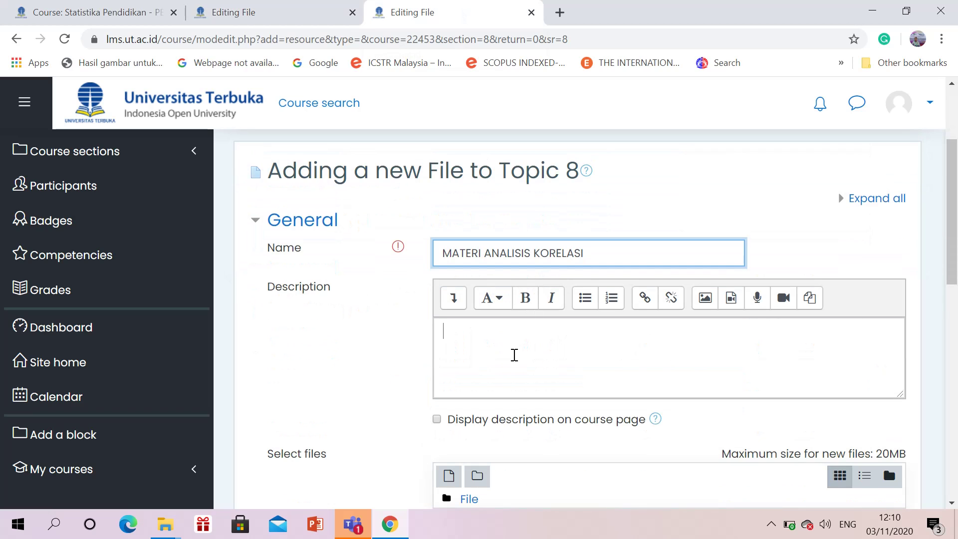
key(ctrl+v)
click(437, 418)
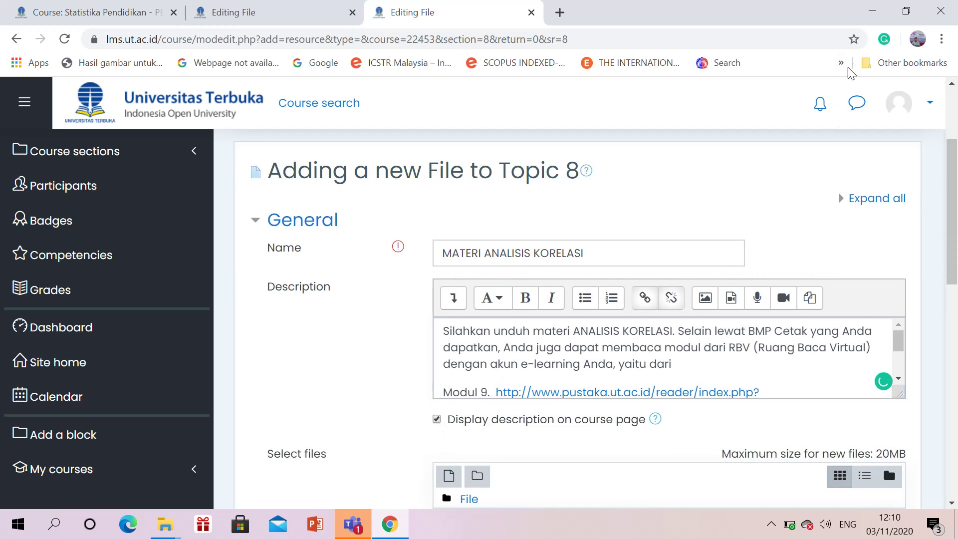
Step: Copy the name in the class C form and place the 9_TUTORIAL-7 UJI BEDA RATAAN & ANALISIS REGRESI folder window beside a reduced browser window
click(259, 7)
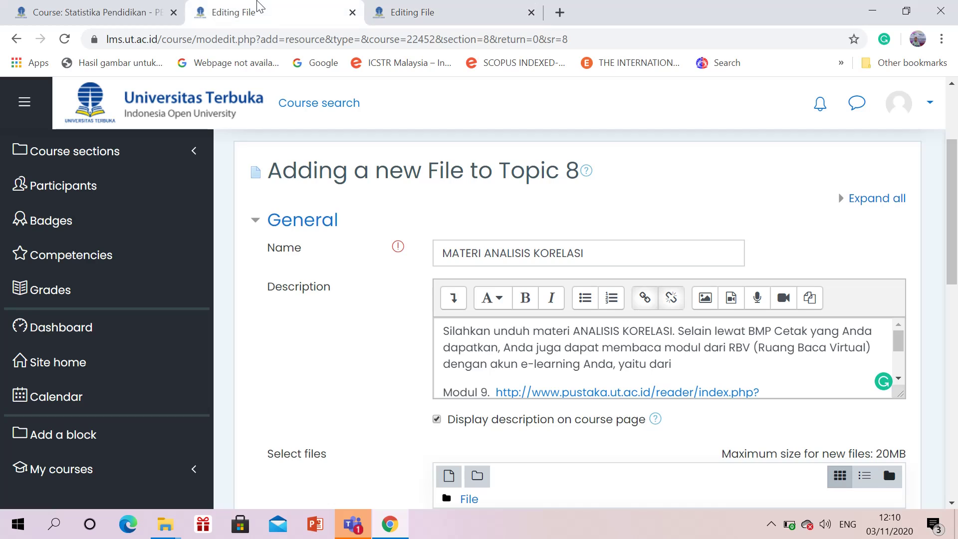
drag(596, 254, 423, 258)
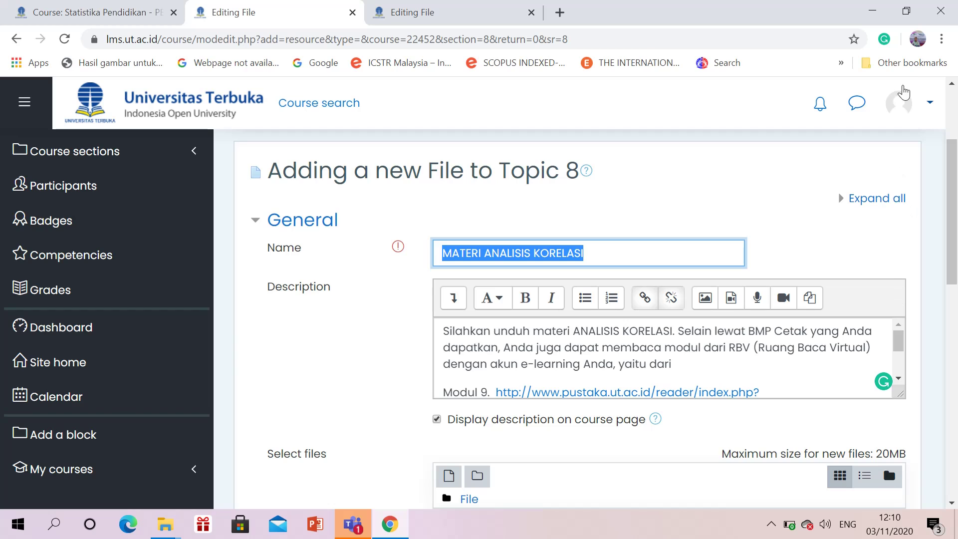
click(906, 12)
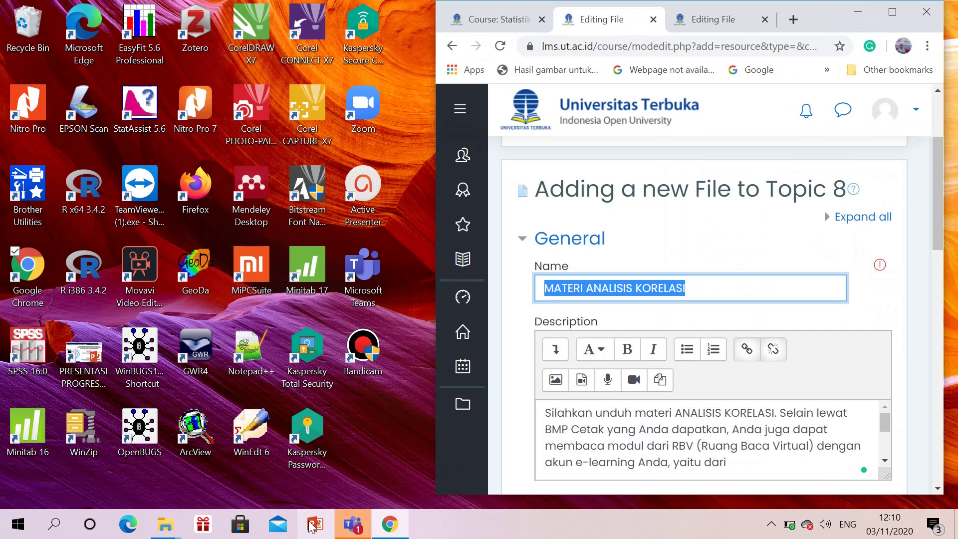
click(165, 523)
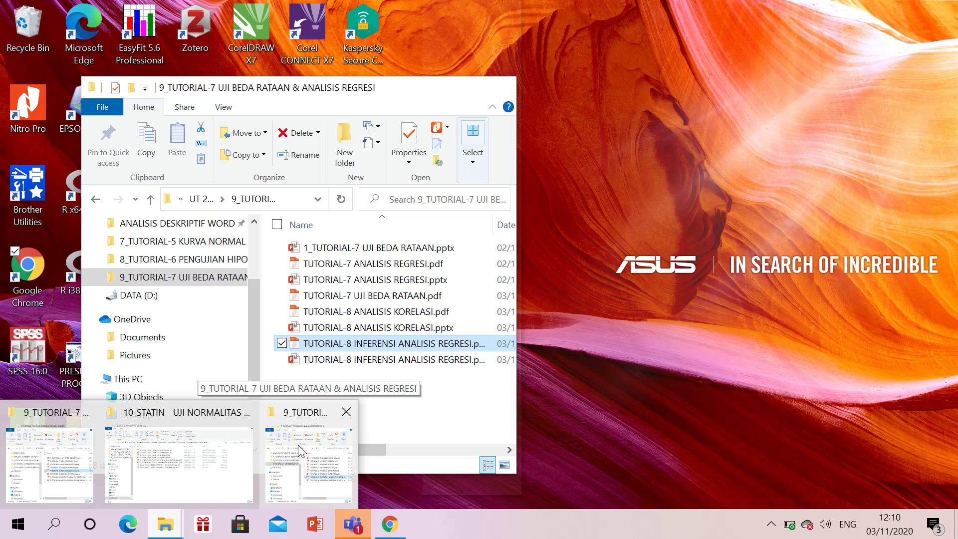
click(298, 444)
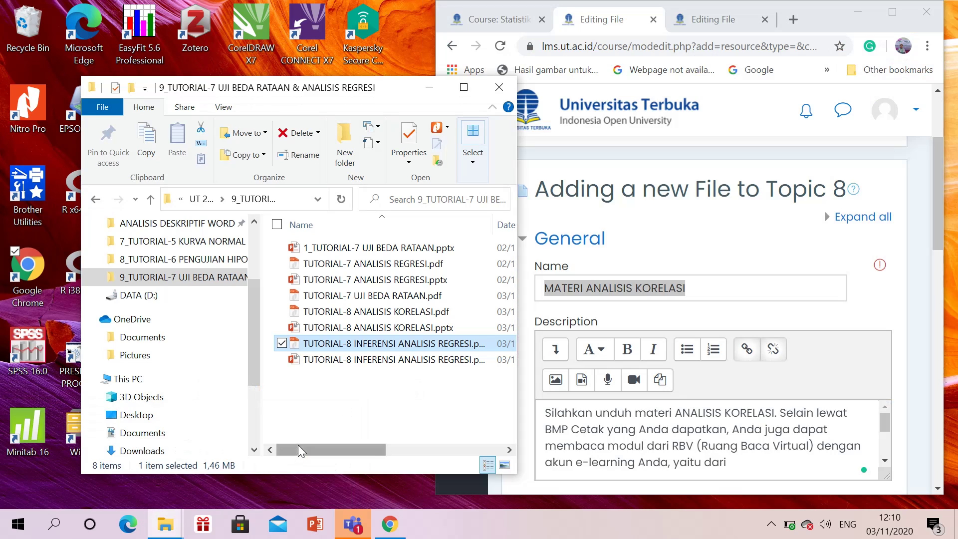
drag(364, 89, 292, 63)
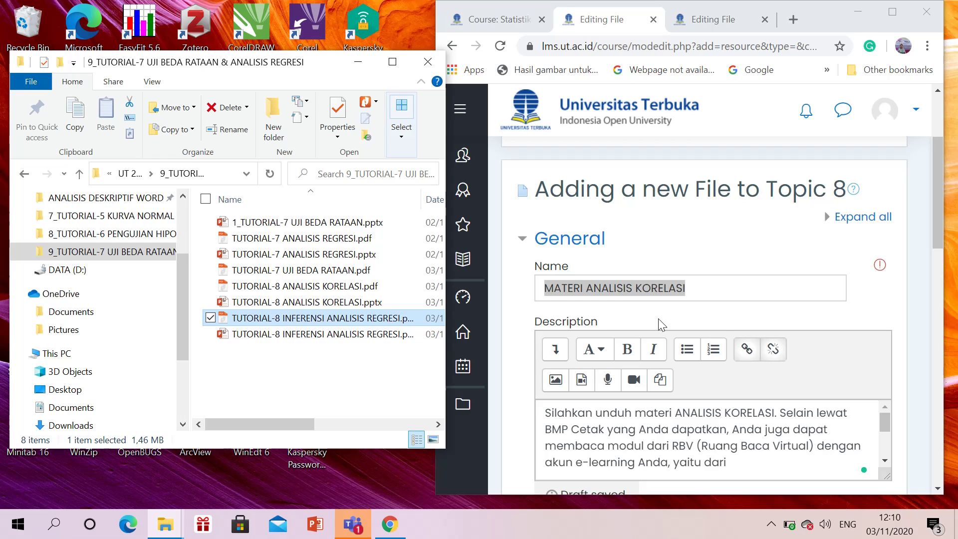
Step: Upload TUTORIAL-8 ANALISIS KORELASI.pdf from the folder into the class C file resource
scroll(657, 319, down, 1)
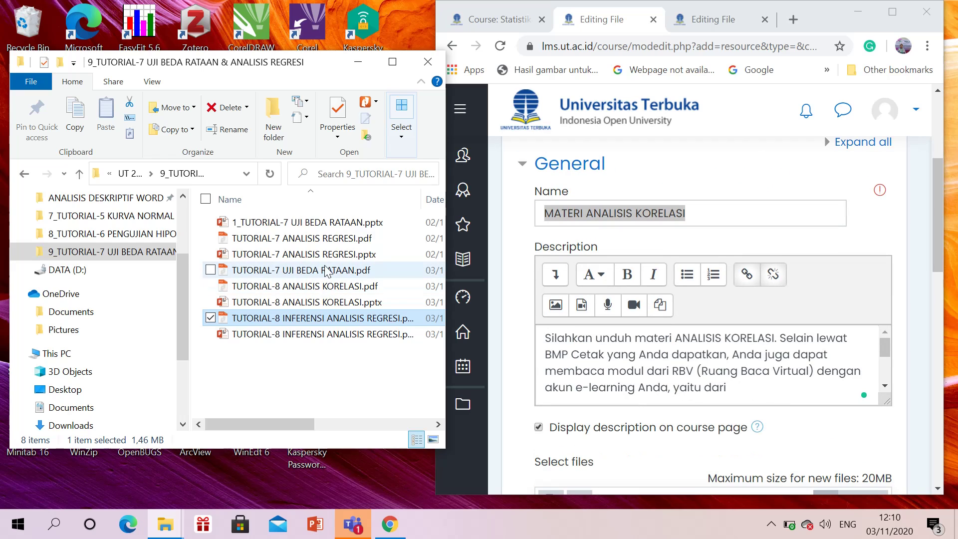
click(338, 293)
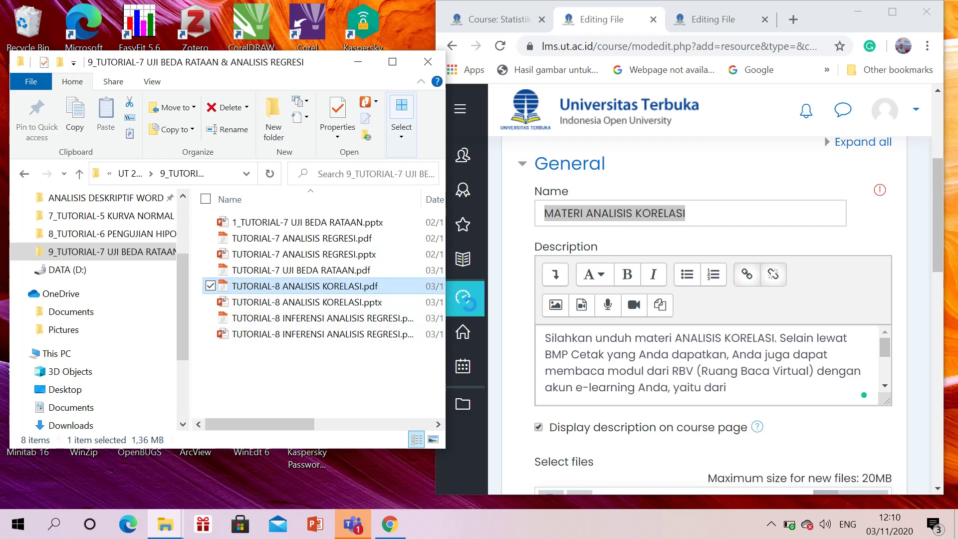
scroll(738, 322, down, 1)
scroll(741, 323, down, 5)
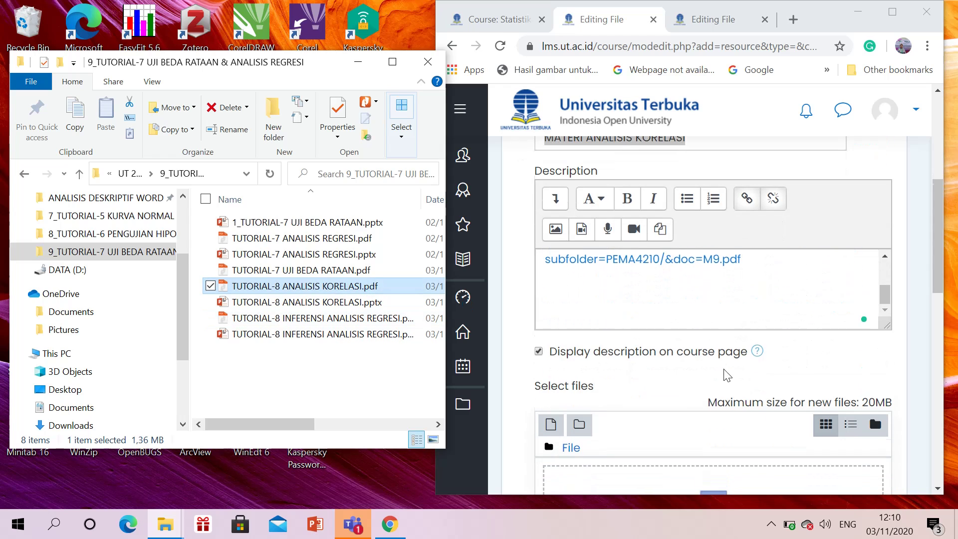
drag(376, 286, 713, 289)
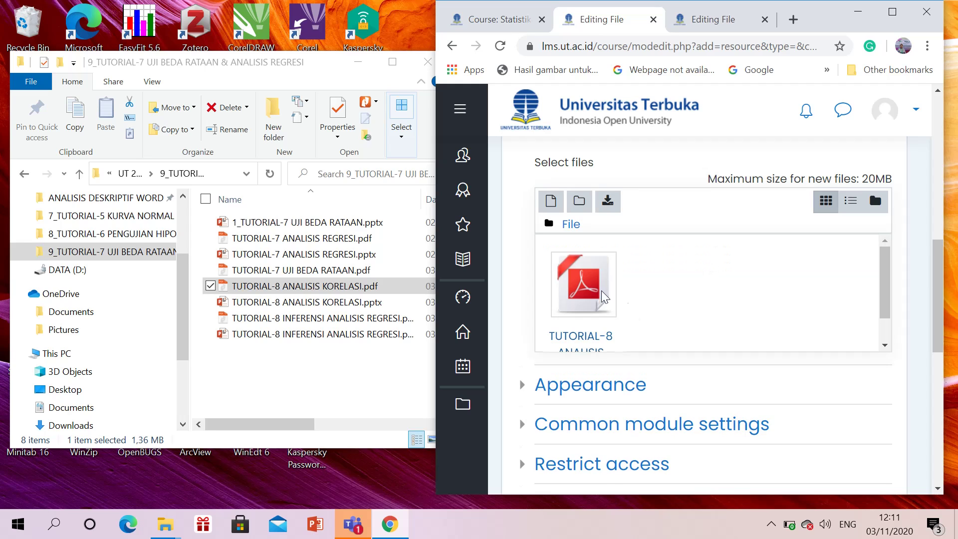
Step: Rename the PDF uploaded in the class C form as MATERI ANALISIS KORELASI and save its details
click(588, 288)
click(691, 192)
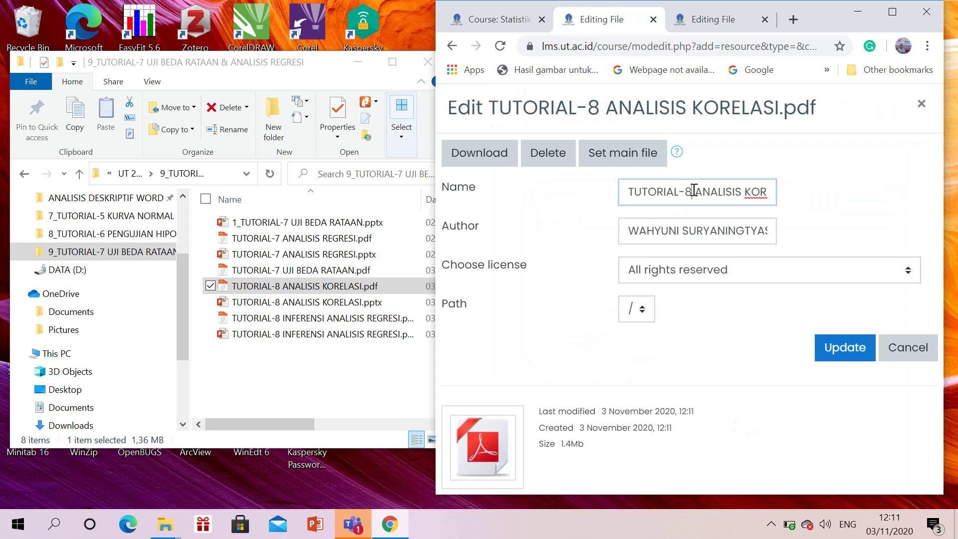
key(ctrl+a)
text(MATERI ANALISIS KORELASI)
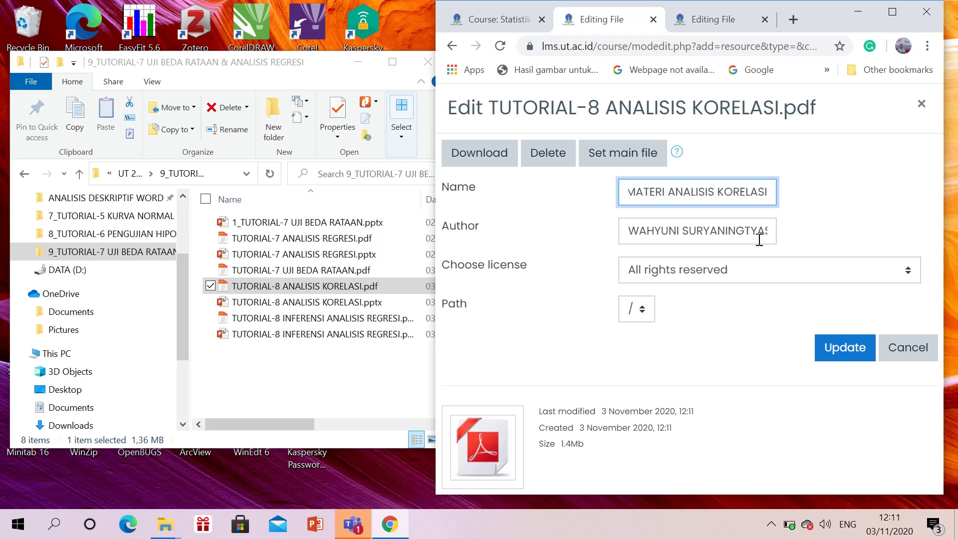
click(835, 339)
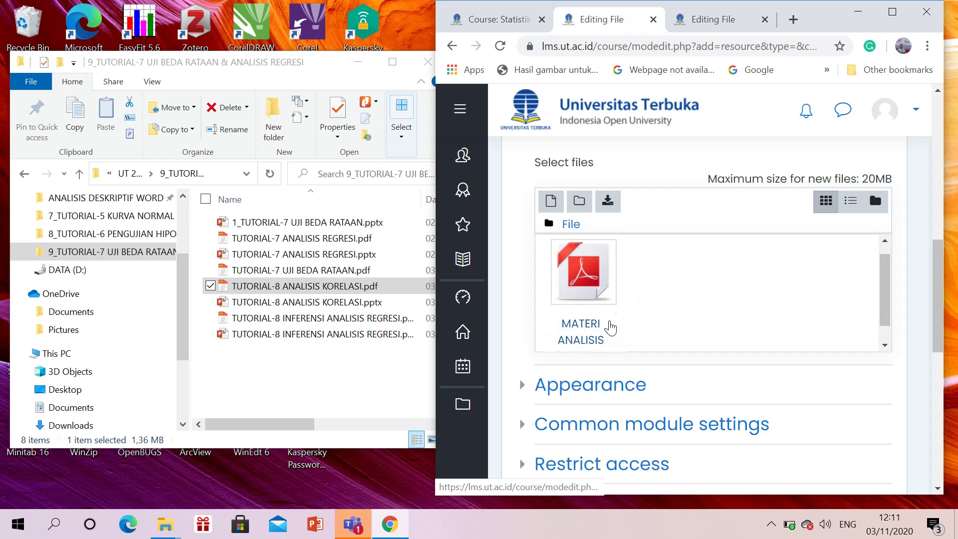
Step: Save and display the class C file resource and upload TUTORIAL-8 ANALISIS KORELASI.pdf from the folder into the class D file resource
scroll(742, 387, down, 5)
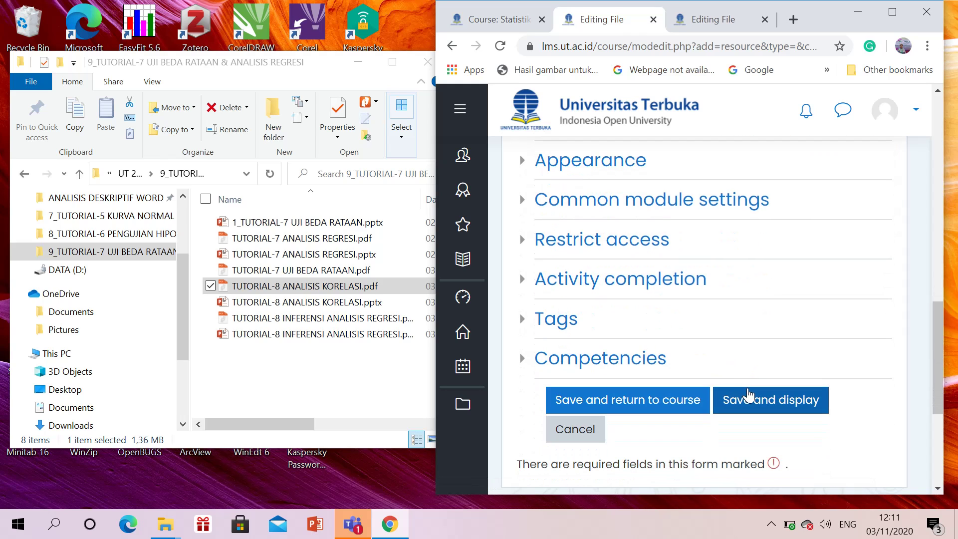
click(751, 399)
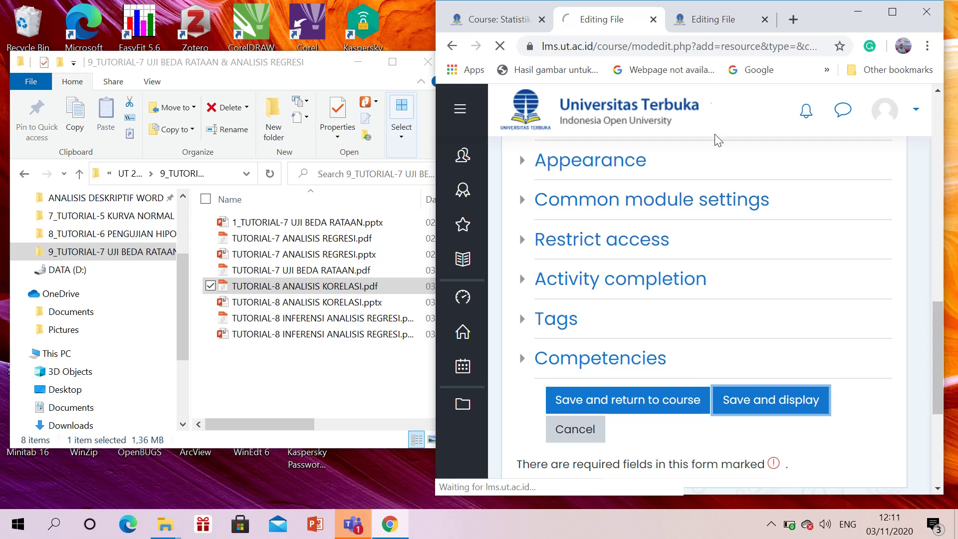
click(701, 24)
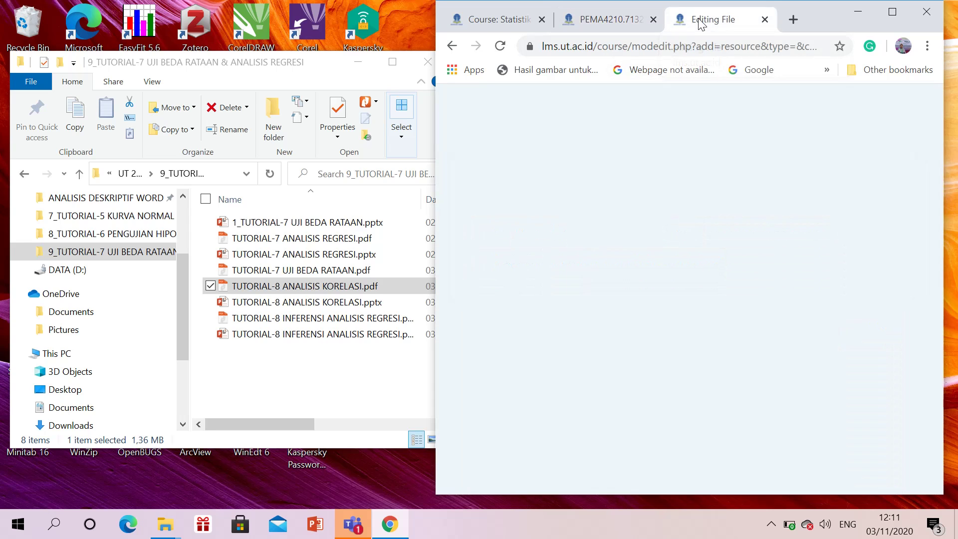
scroll(733, 320, down, 4)
scroll(723, 324, down, 3)
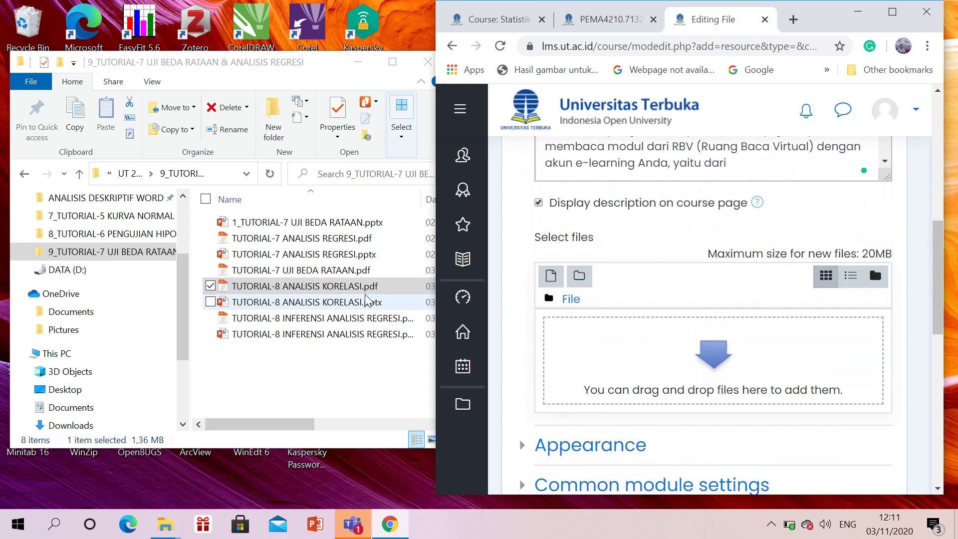
drag(349, 285, 749, 310)
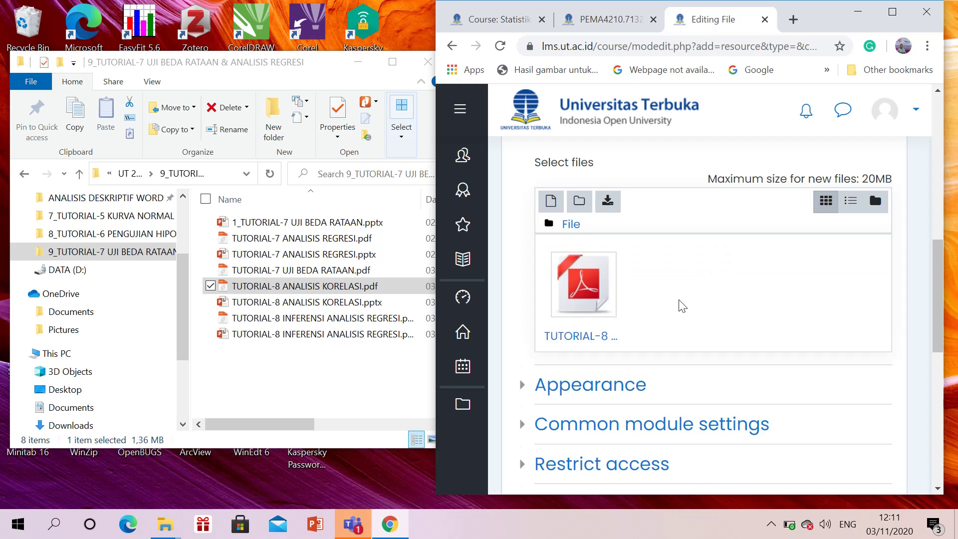
Step: Rename the PDF uploaded in the class D form as MATERI ANALISIS KORELASI, then save and display the resource
click(578, 295)
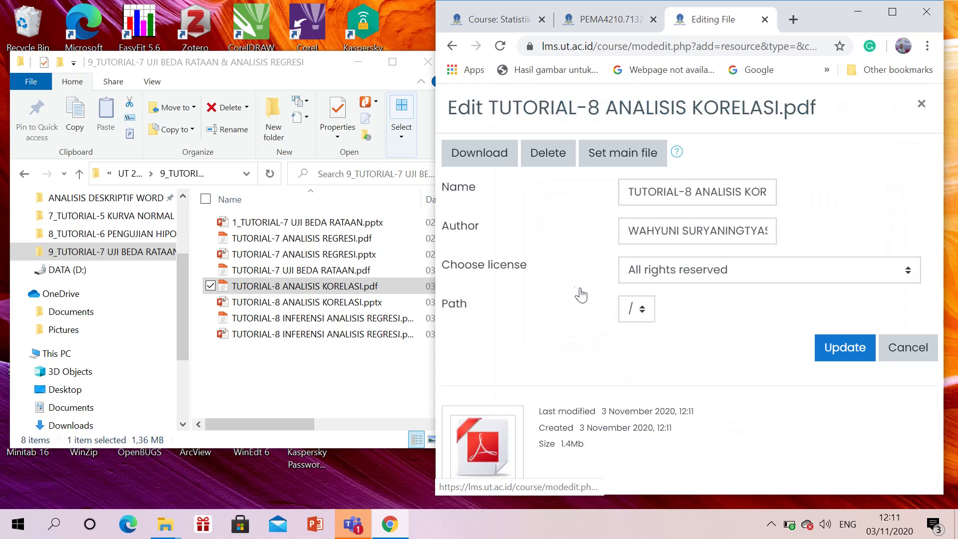
click(692, 193)
key(ctrl+a)
key(ctrl+v)
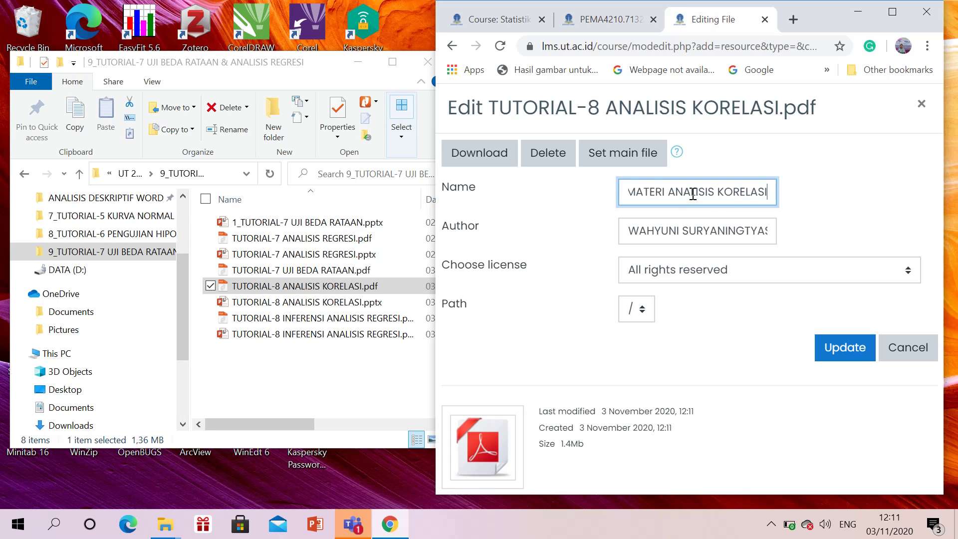
click(833, 348)
scroll(673, 345, down, 5)
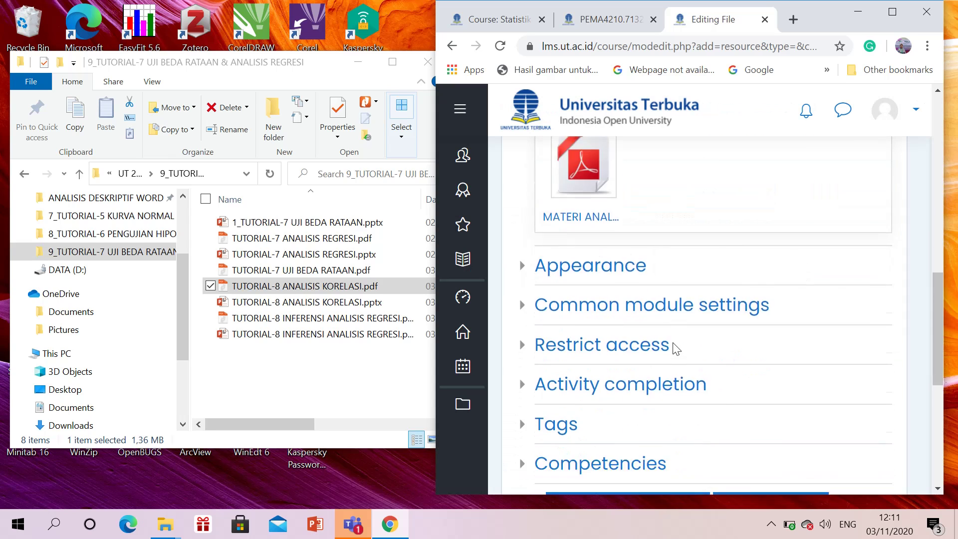
click(776, 338)
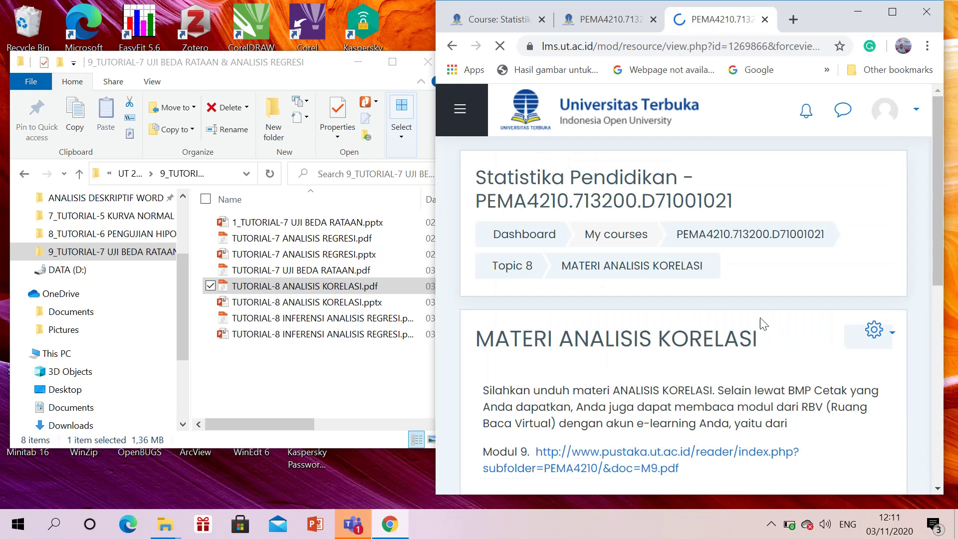
Step: Return to the Topic 8 page in both the class C and class D courses
click(622, 26)
click(512, 265)
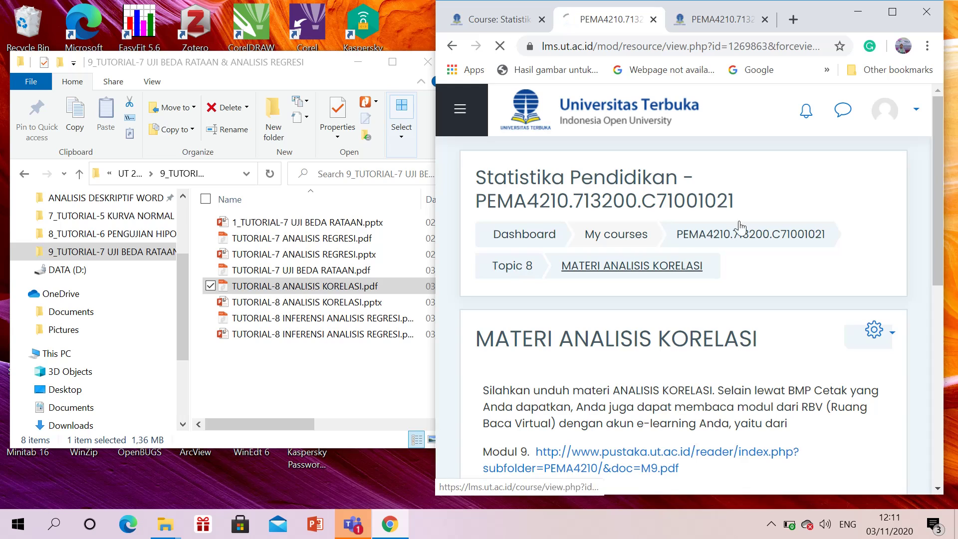
click(713, 18)
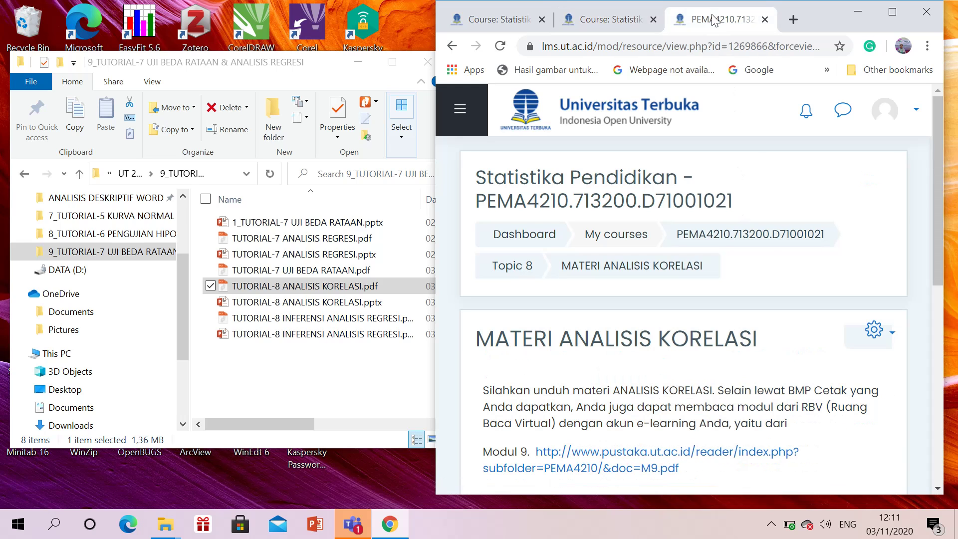
click(519, 268)
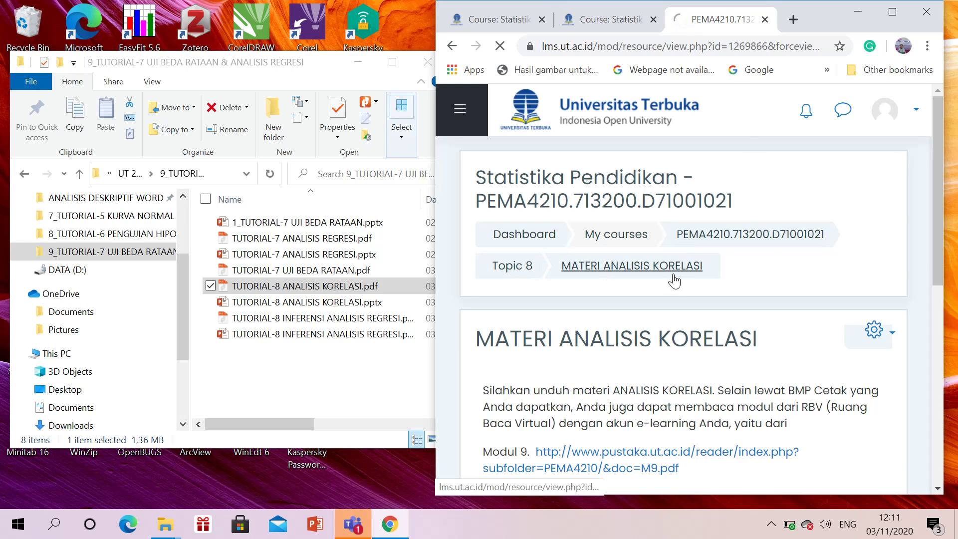
Step: Maximize the browser and move the Virtual Learning label below MATERI ANALISIS KORELASI in class C's Topic 8
click(627, 21)
scroll(750, 307, down, 10)
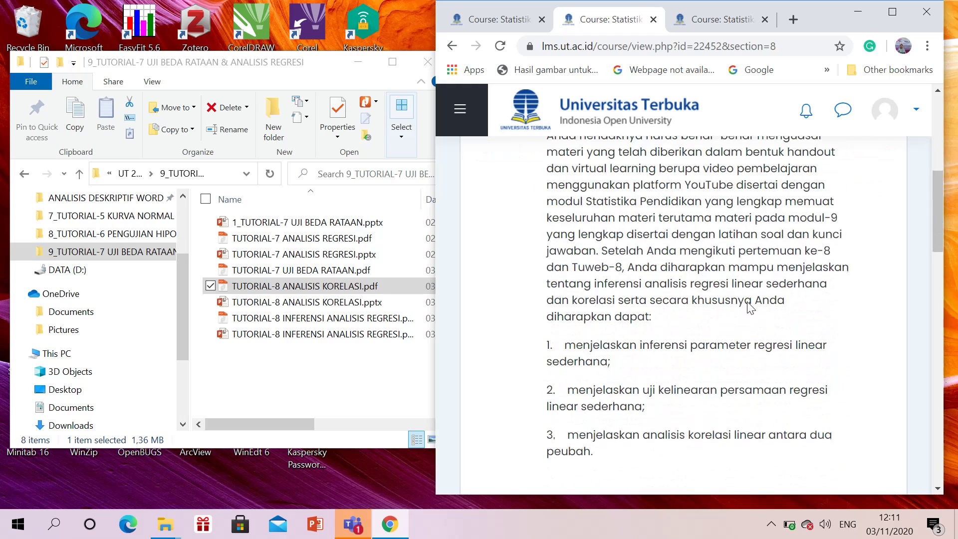
scroll(750, 307, down, 3)
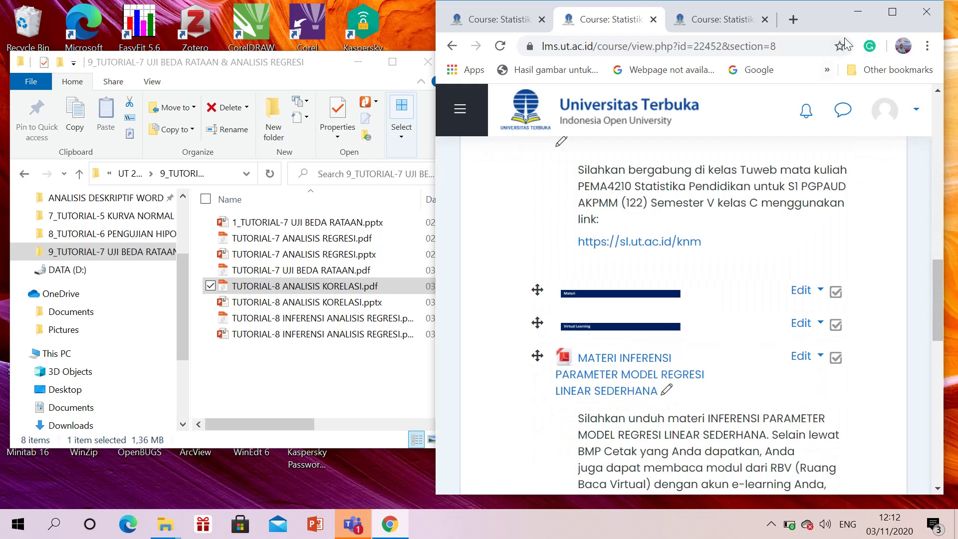
click(892, 15)
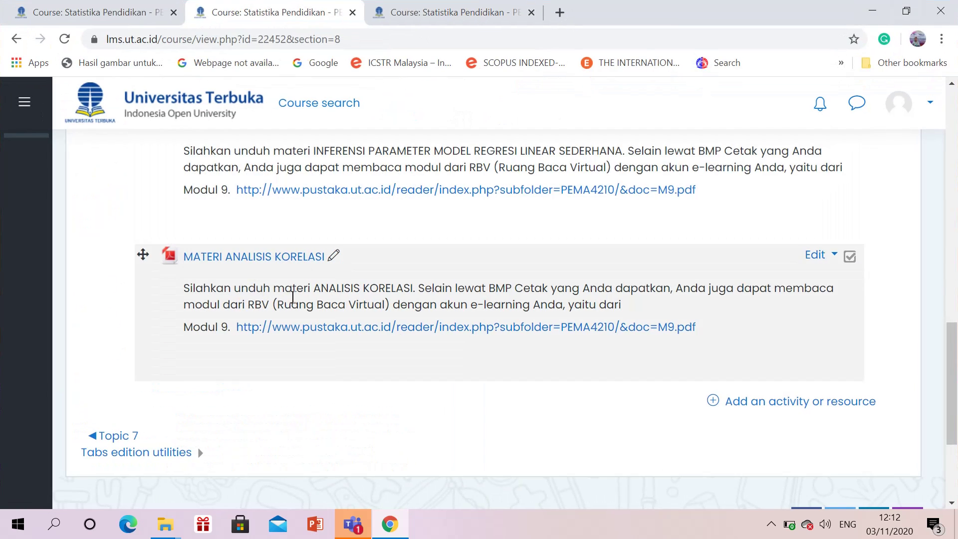
scroll(289, 293, up, 3)
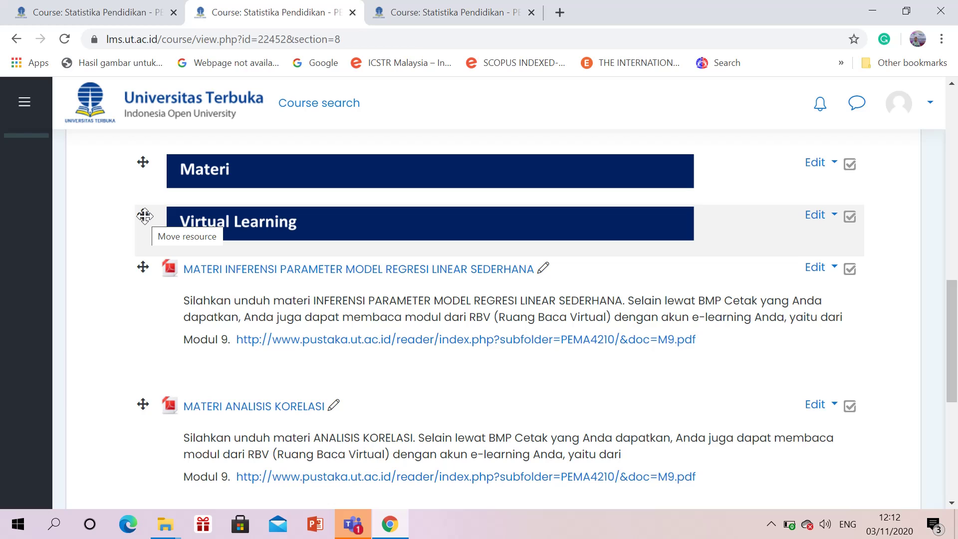
drag(145, 215, 155, 409)
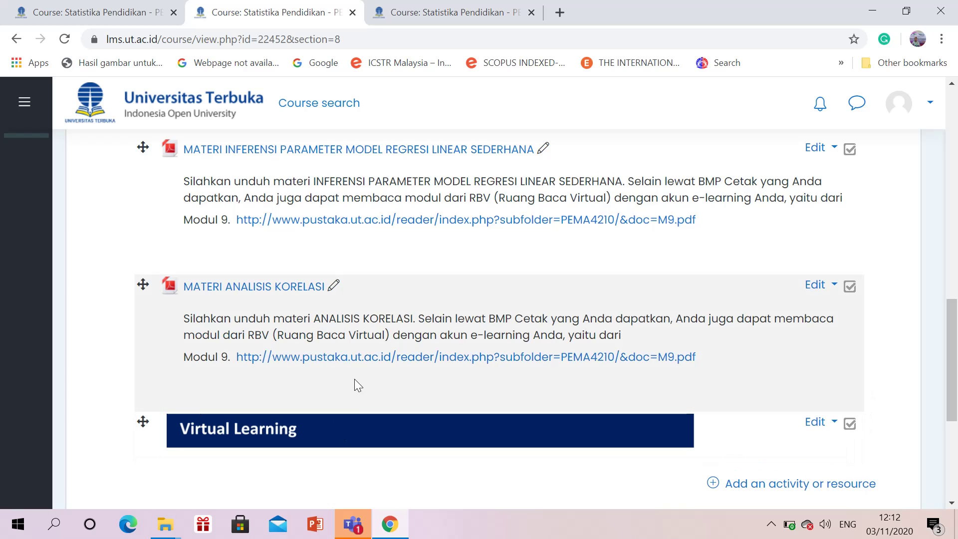
scroll(384, 215, up, 2)
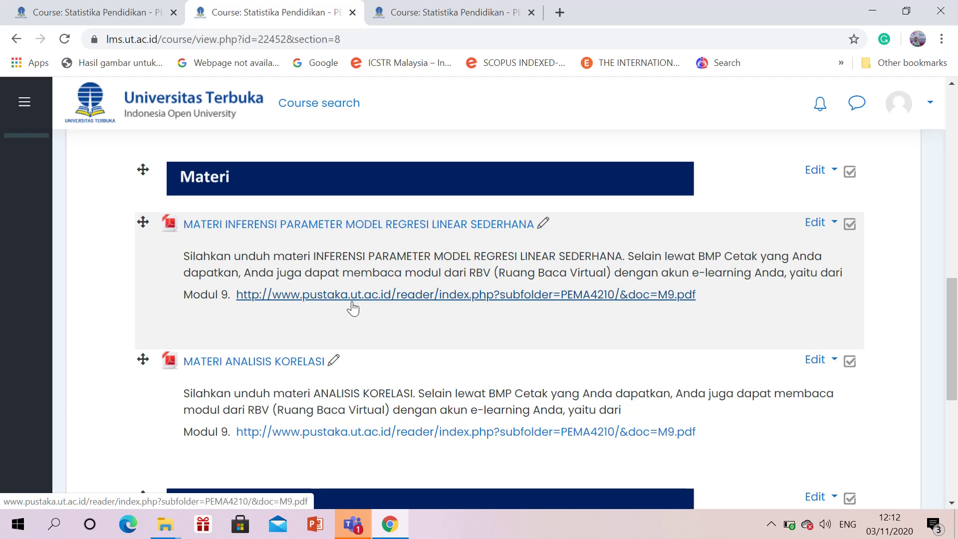
Step: Move the Virtual Learning label below MATERI ANALISIS KORELASI in class D's Topic 8
click(456, 15)
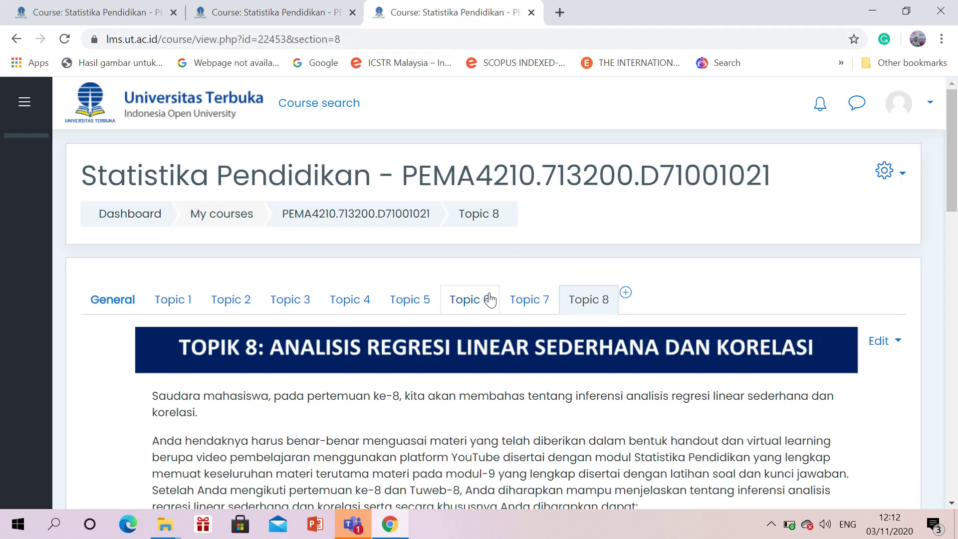
scroll(489, 299, down, 12)
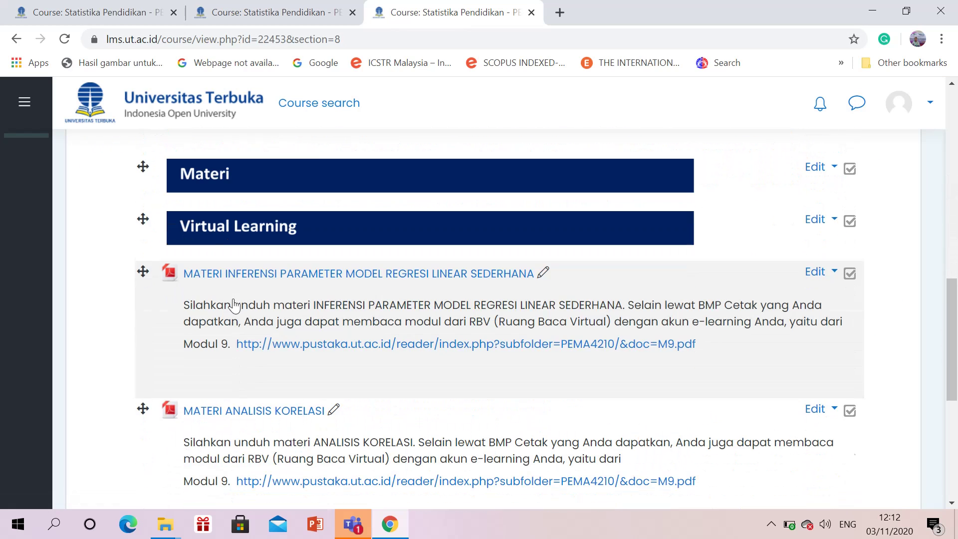
drag(143, 219, 142, 456)
scroll(484, 326, down, 5)
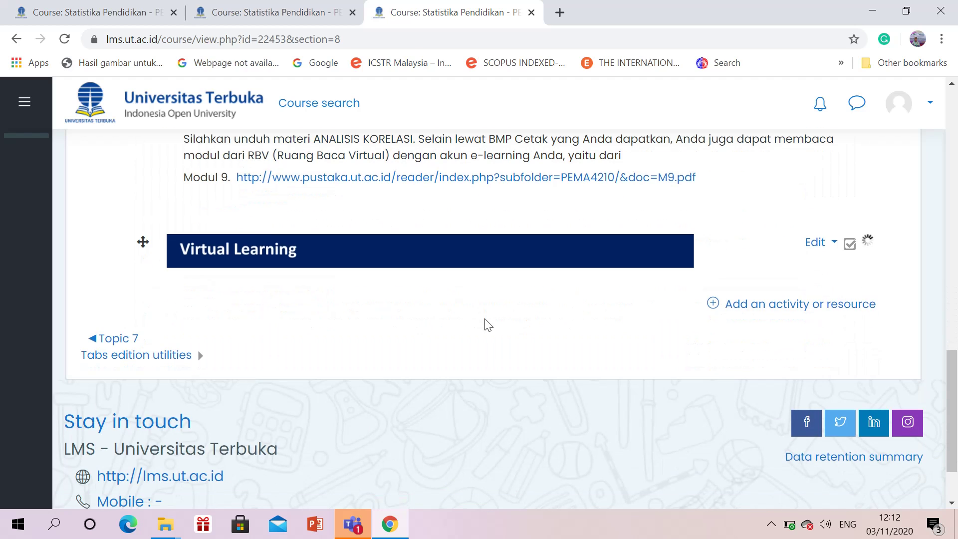
Step: Start adding a URL resource to Topic 8 of the class C course
click(274, 13)
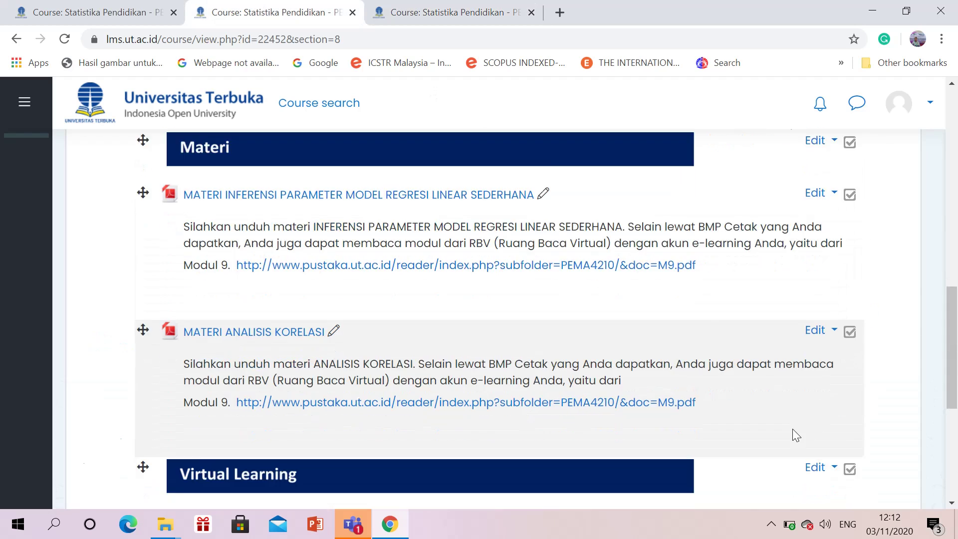
scroll(794, 431, down, 5)
click(798, 261)
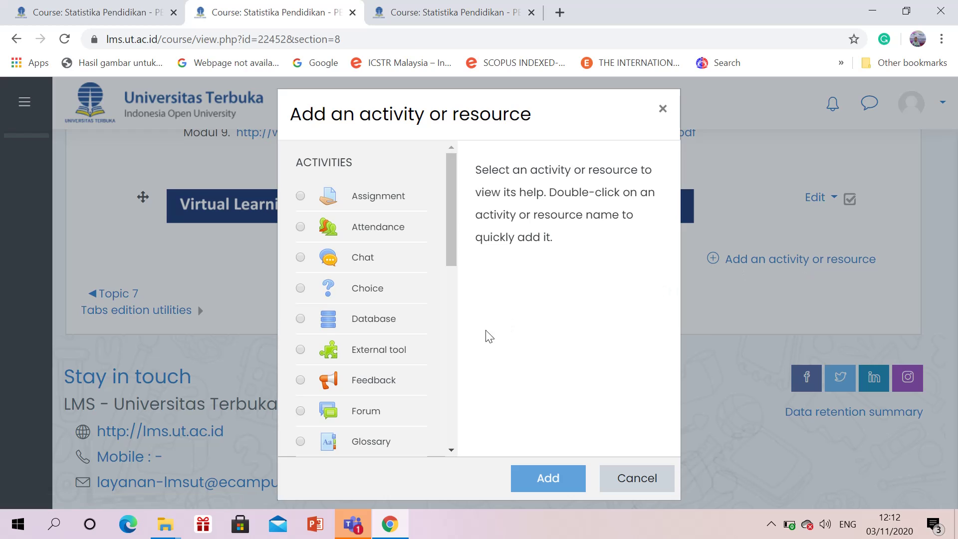
scroll(387, 349, down, 8)
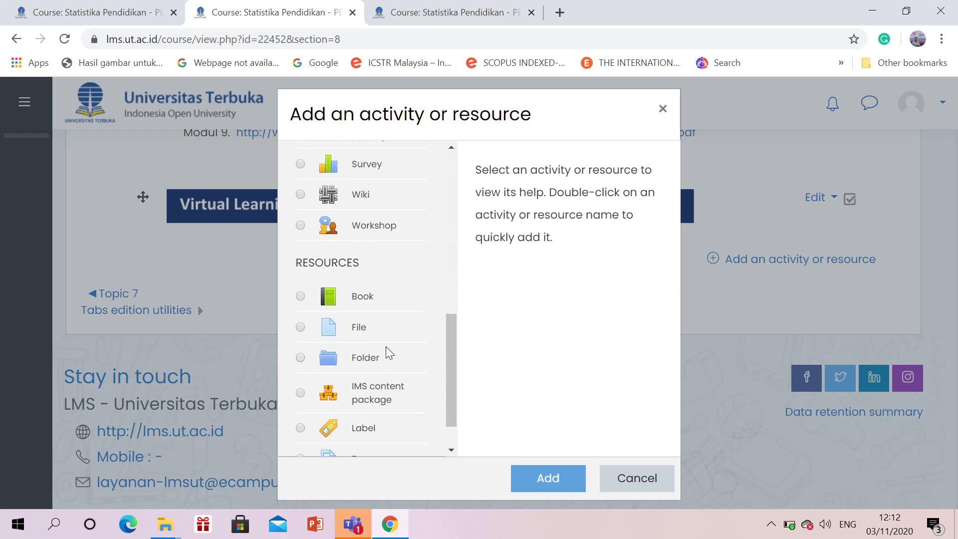
scroll(375, 334, down, 1)
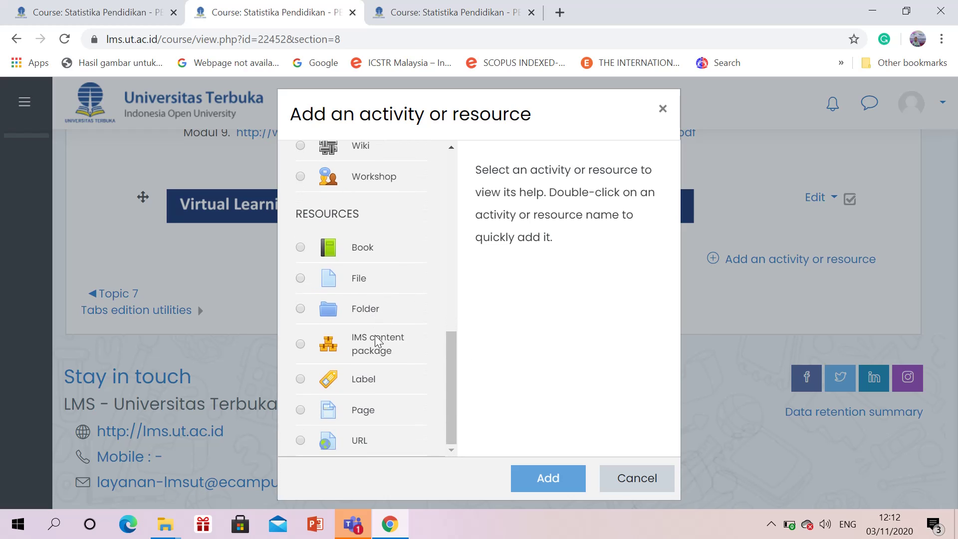
click(359, 441)
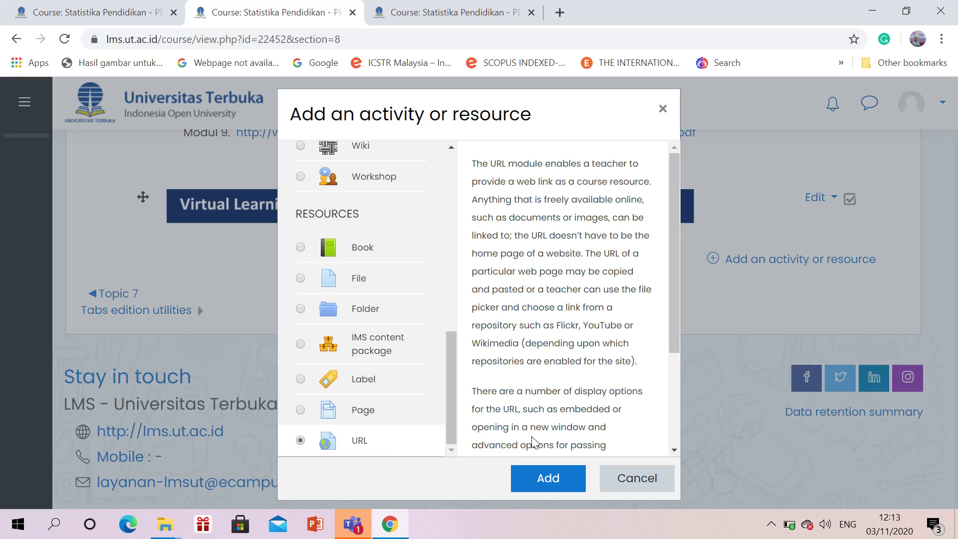
click(558, 481)
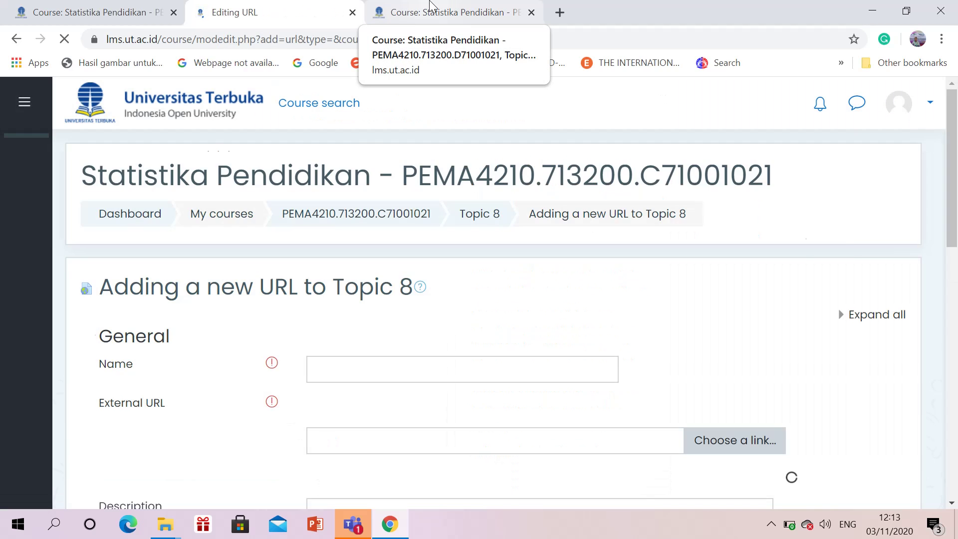
Step: Start adding a URL resource to Topic 8 of the class D course
click(430, 7)
click(752, 303)
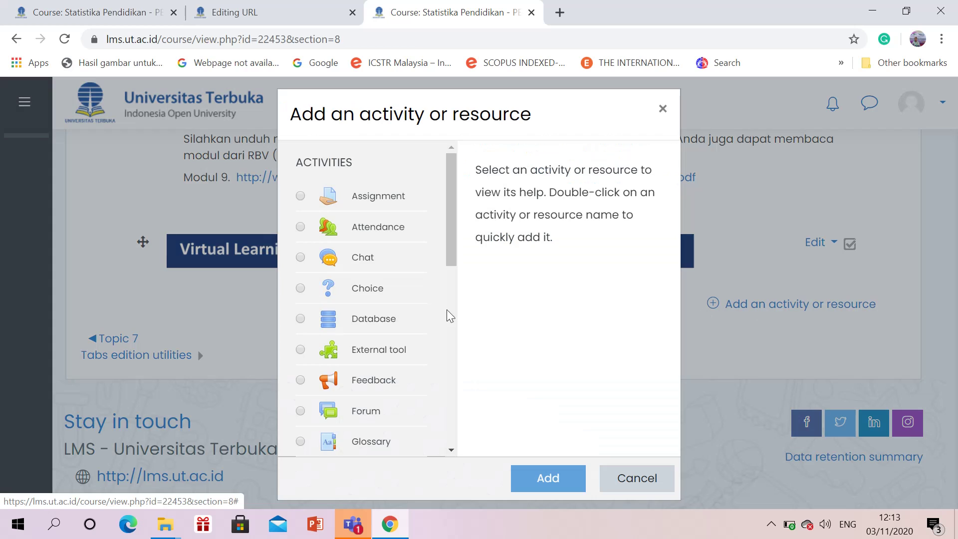
scroll(377, 341, down, 10)
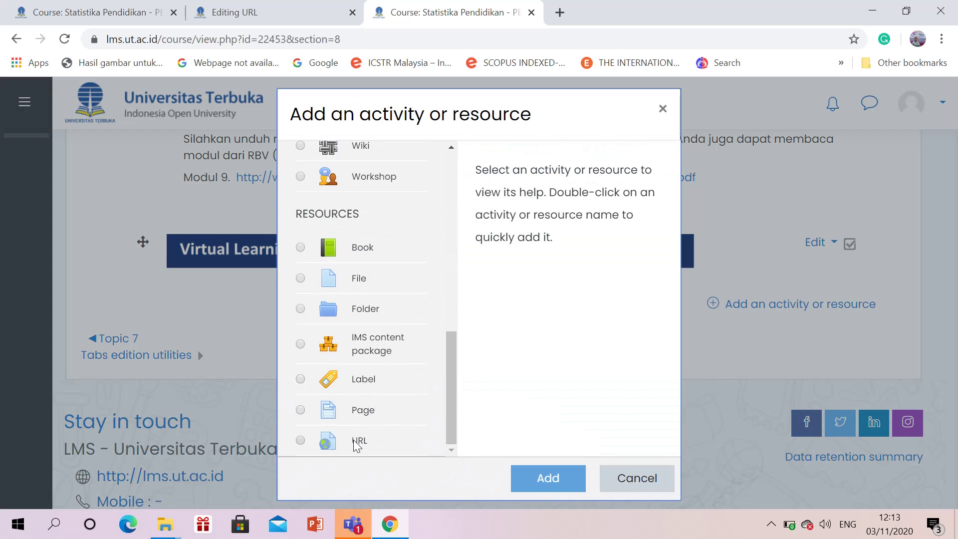
click(358, 444)
click(545, 481)
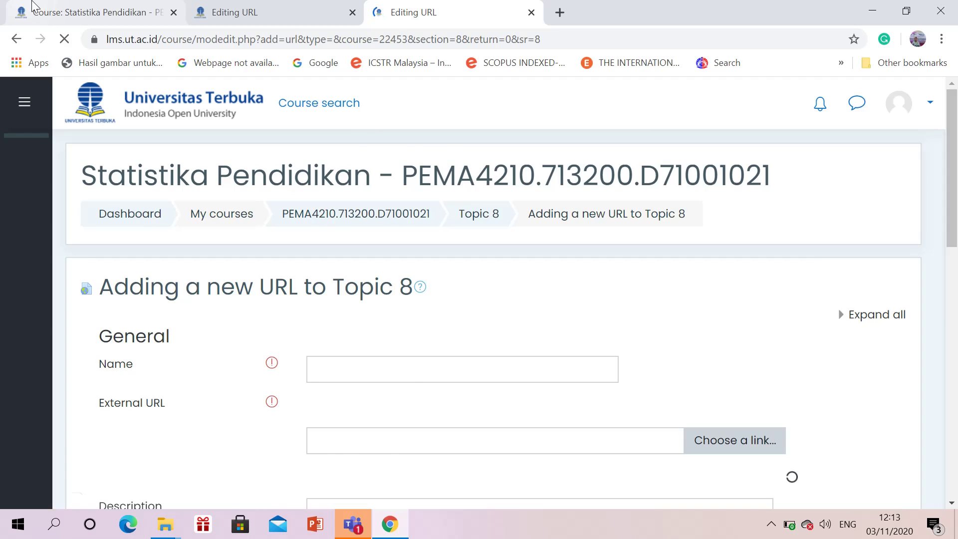
Step: Copy the name VIRTUAL LEARNING INFERENSI PARAMETER MODEL REGRESI LINEAR SEDERHANA from class A into the name of class C's new URL
click(31, 5)
scroll(322, 274, down, 4)
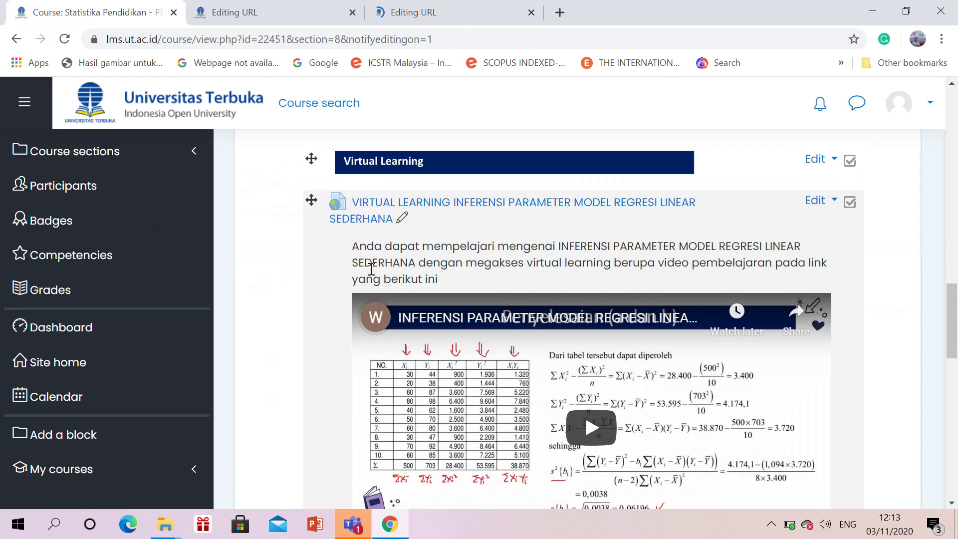
click(401, 220)
key(ctrl+c)
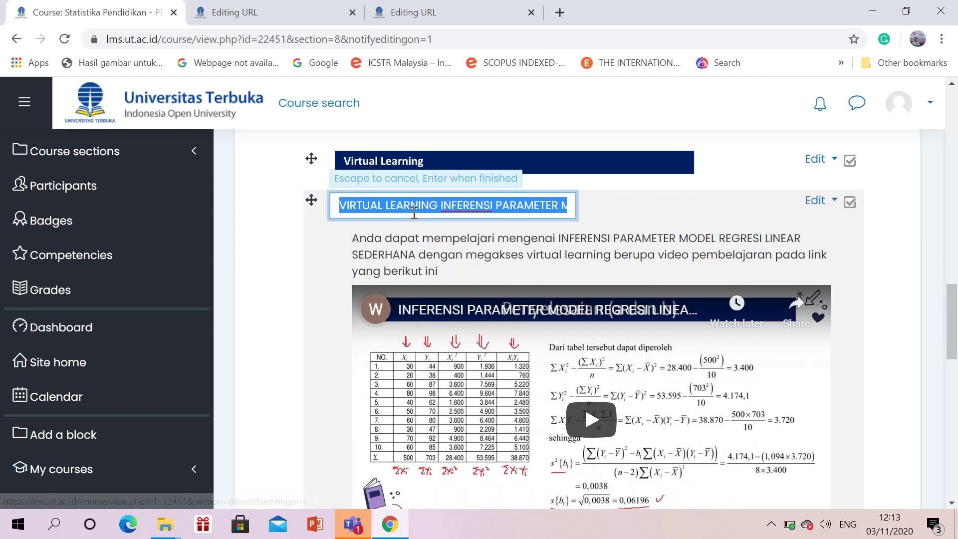
click(299, 7)
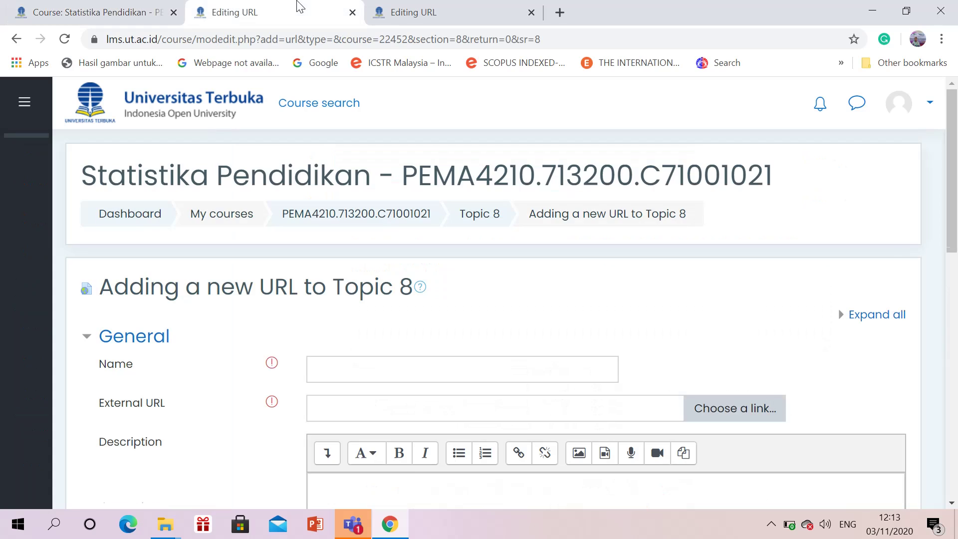
click(384, 373)
key(ctrl+v)
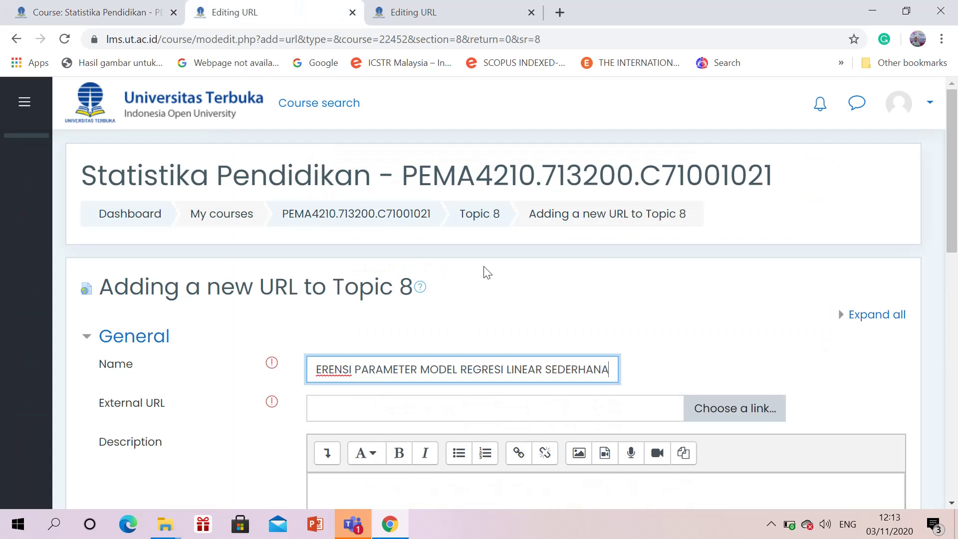
Step: Name the new Topic 8 URL in class D VIRTUAL LEARNING INFERENSI PARAMETER MODEL REGRESI LINEAR SEDERHANA
click(448, 15)
click(432, 369)
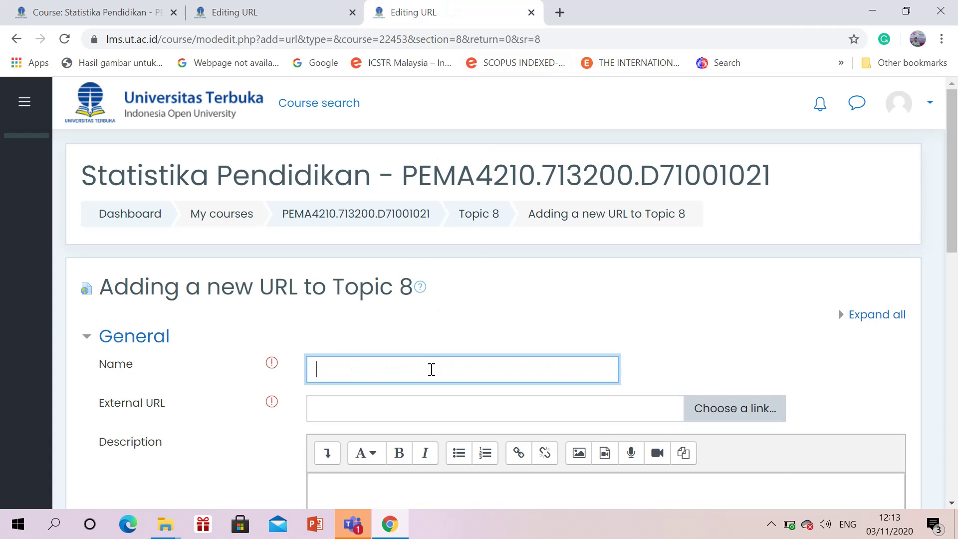
key(ctrl+v)
Step: Open the settings of the VIRTUAL LEARNING INFERENSI PARAMETER MODEL REGRESI LINEAR SEDERHANA URL in class A's Topic 8
click(124, 10)
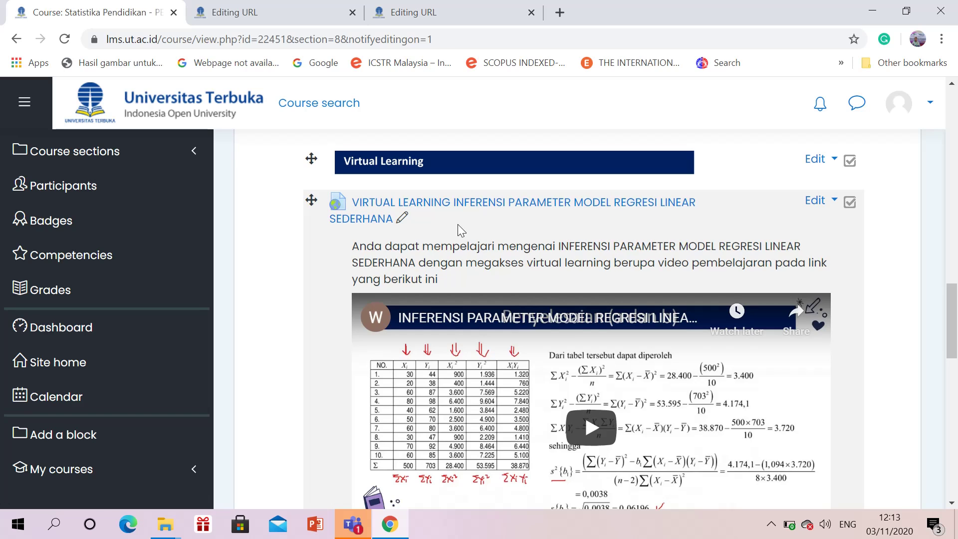
click(815, 160)
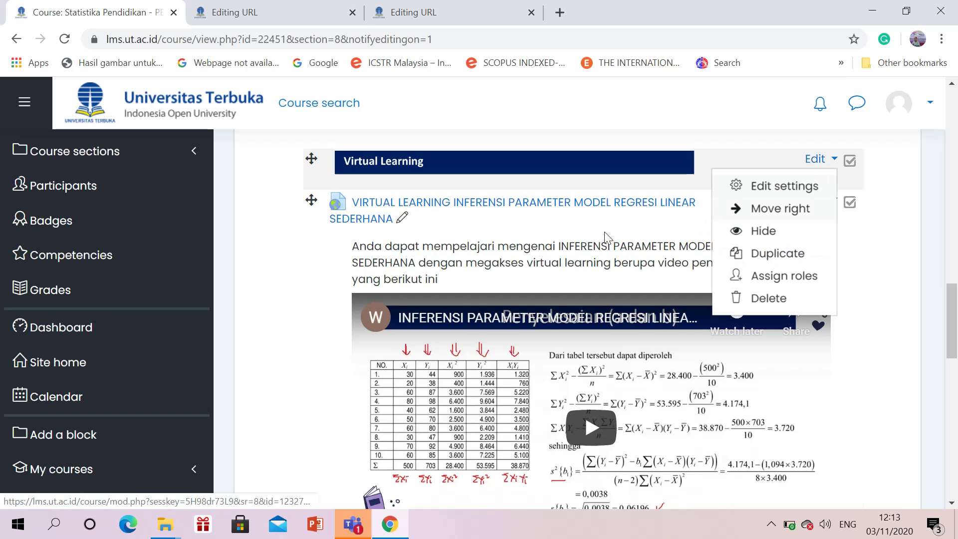
click(794, 188)
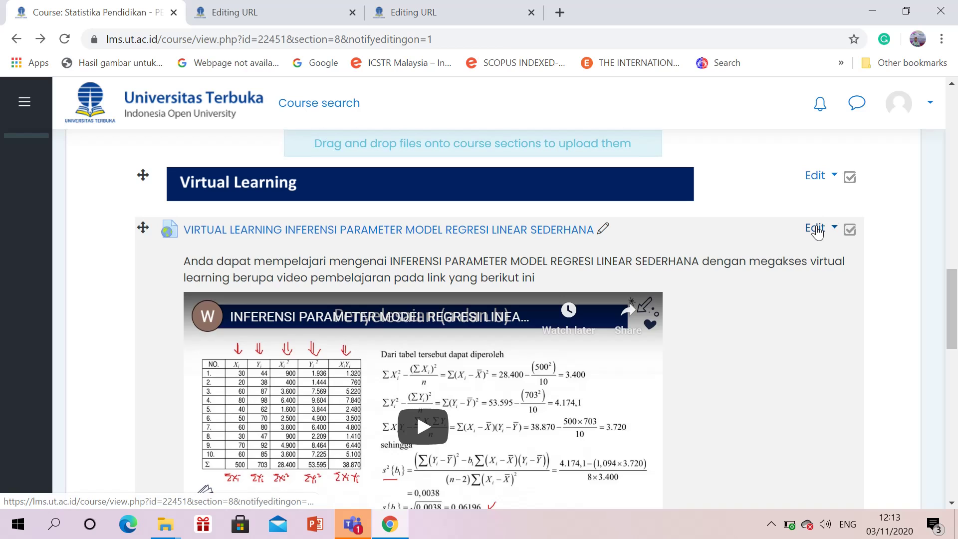
click(815, 229)
click(801, 255)
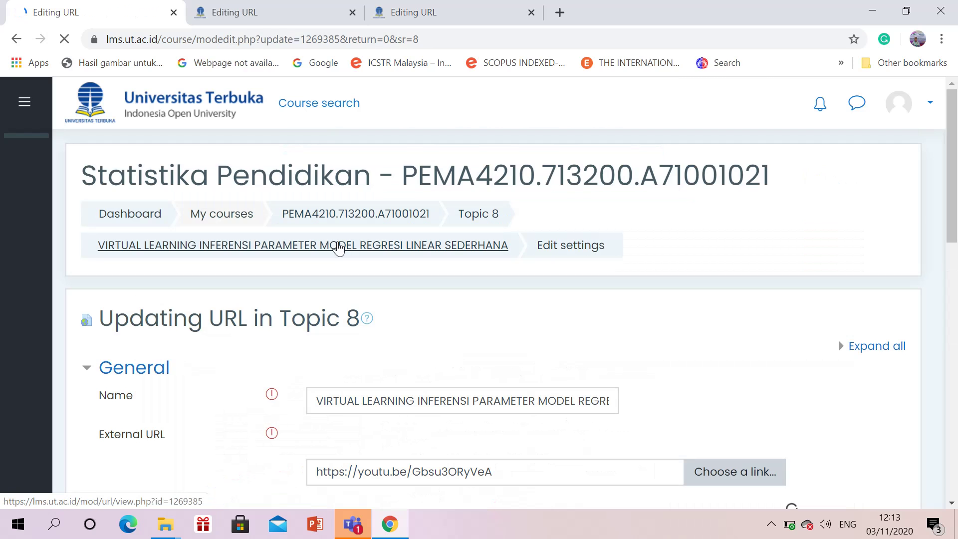
scroll(424, 356, down, 3)
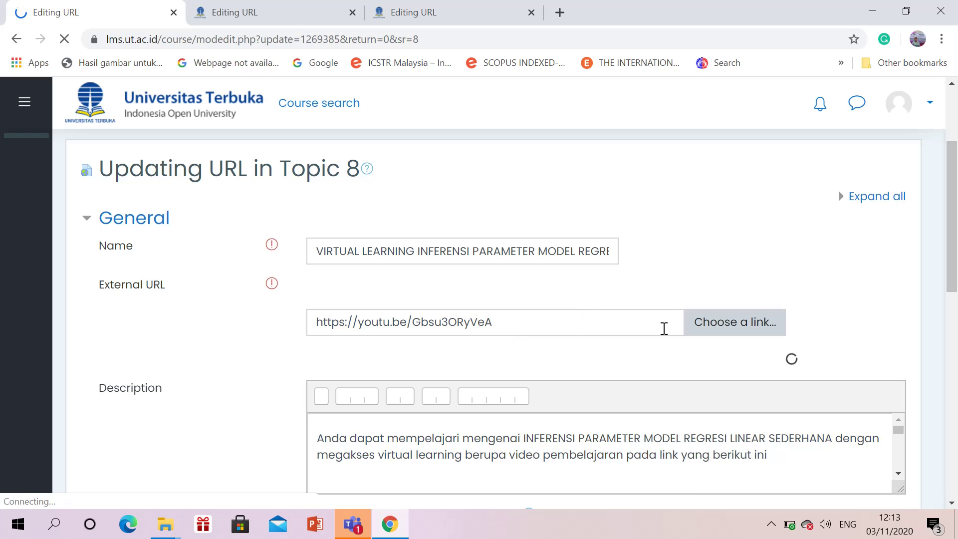
drag(499, 295, 274, 285)
key(ctrl+c)
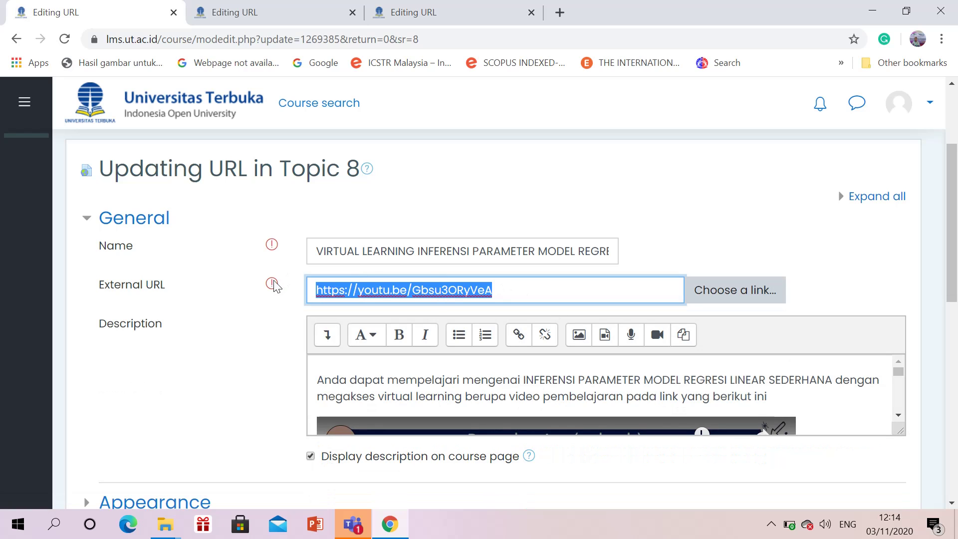
click(307, 8)
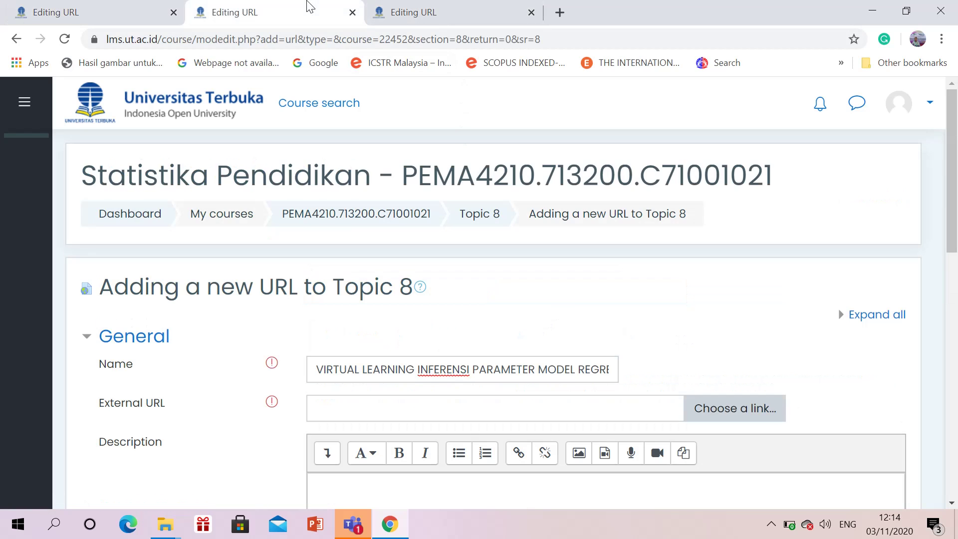
scroll(431, 433, down, 3)
click(396, 259)
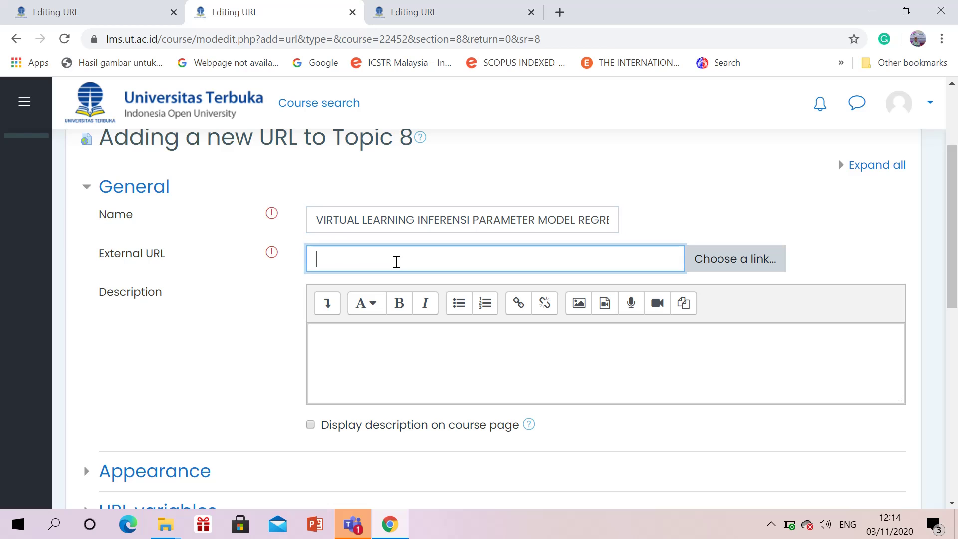
text(https://youtu.be/Dbsu3ORyVeA)
click(500, 7)
scroll(409, 349, down, 3)
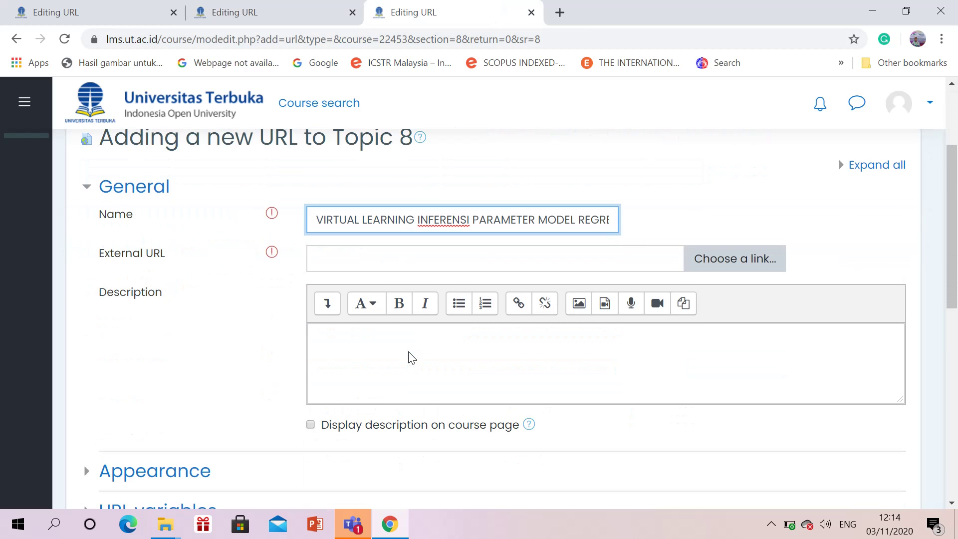
click(389, 256)
key(ctrl+v)
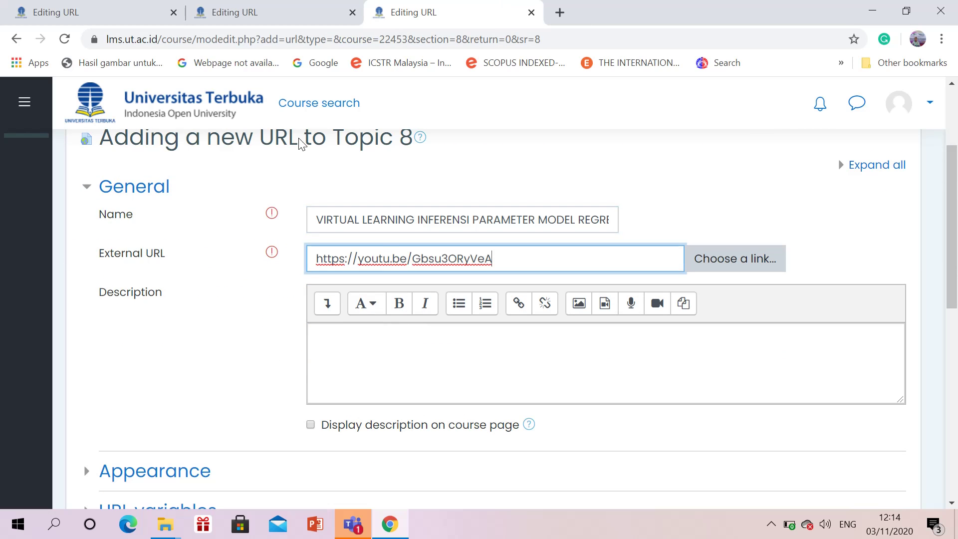
Step: Copy class A's full description with its embedded video into class C's new URL and enable displaying the description on the course page
click(58, 11)
scroll(398, 351, down, 1)
scroll(398, 352, down, 1)
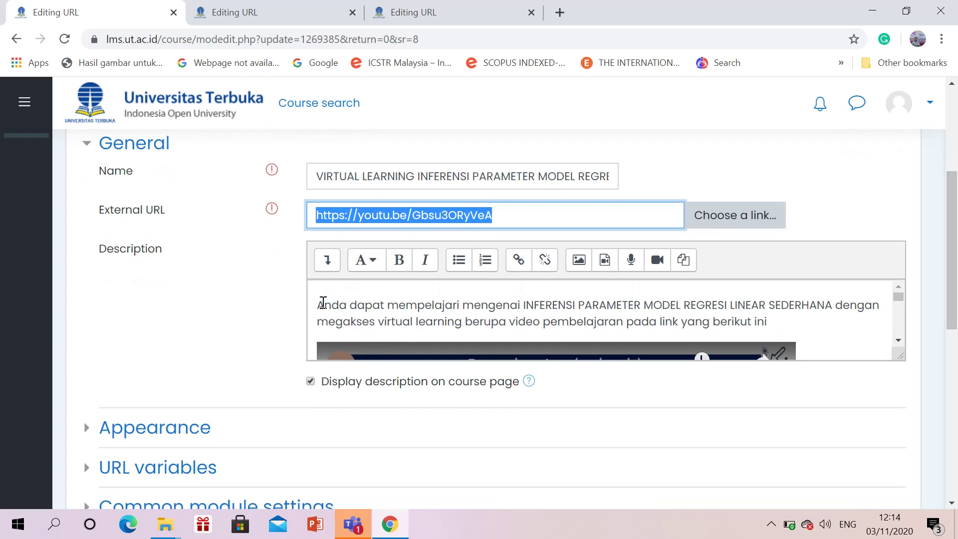
drag(319, 304, 506, 402)
key(ctrl+c)
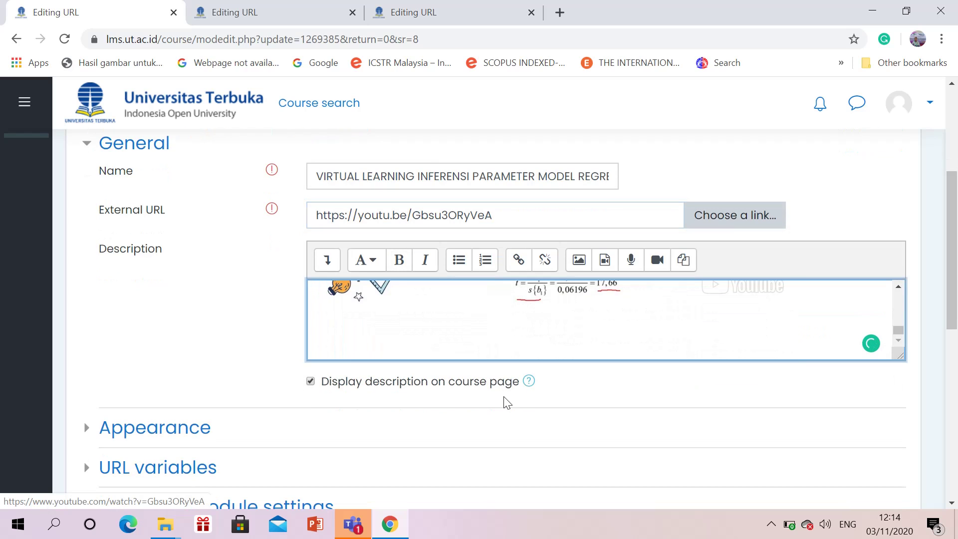
click(302, 6)
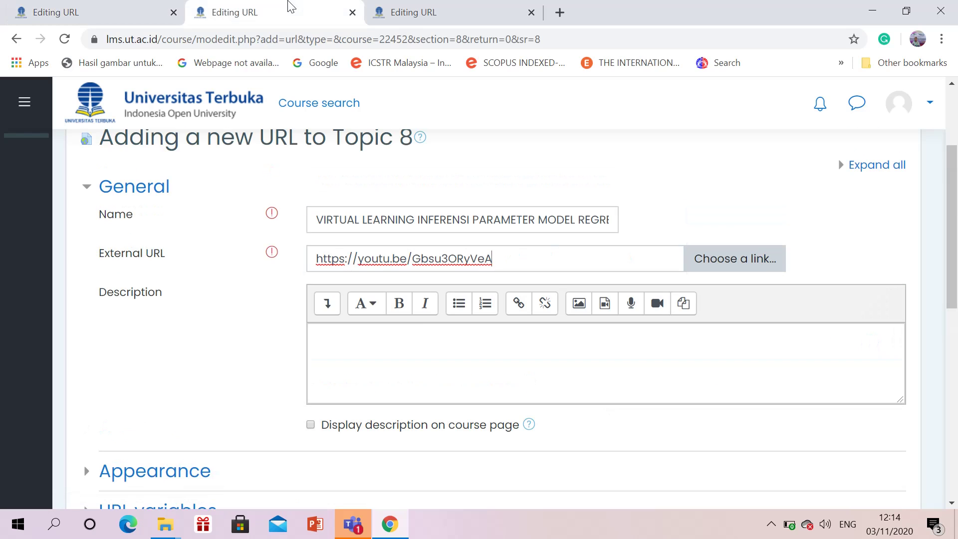
click(395, 343)
key(ctrl+v)
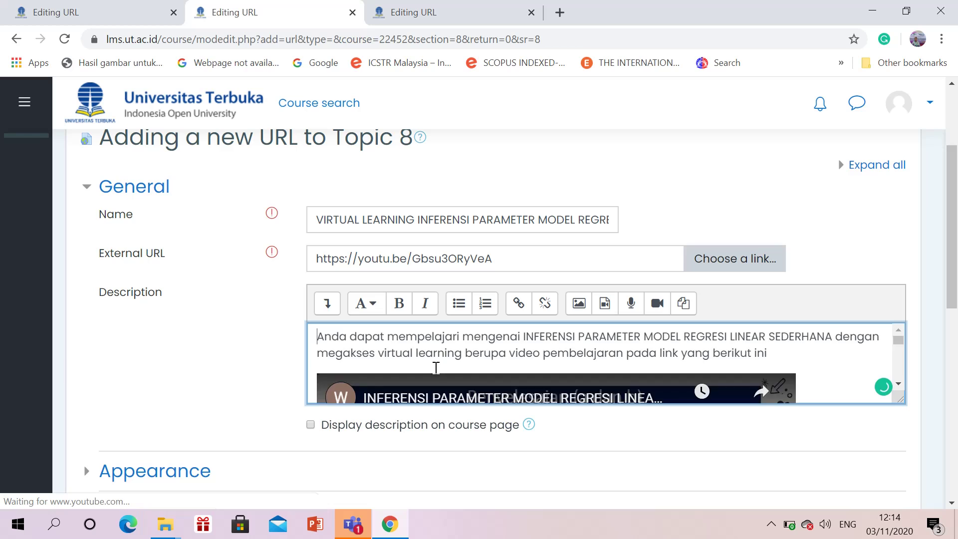
scroll(474, 367, down, 2)
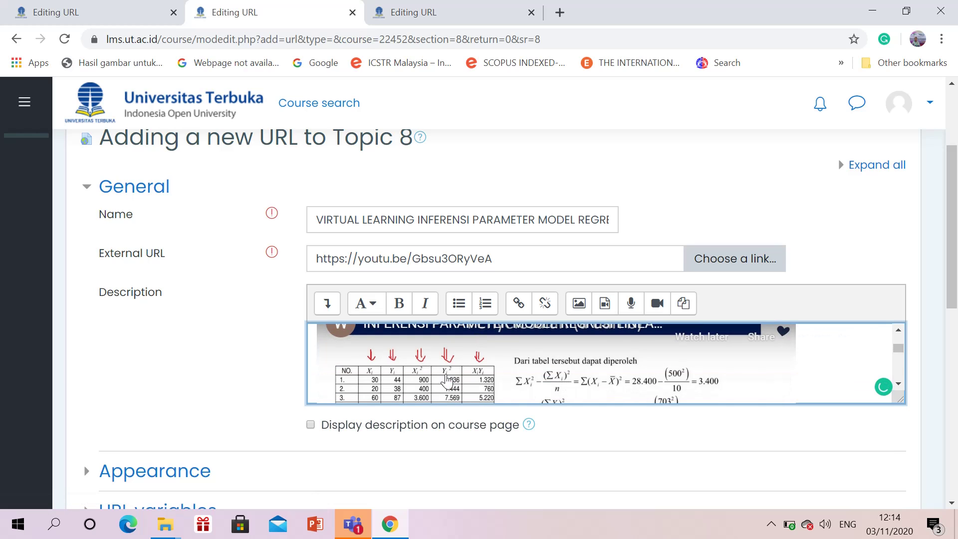
click(311, 425)
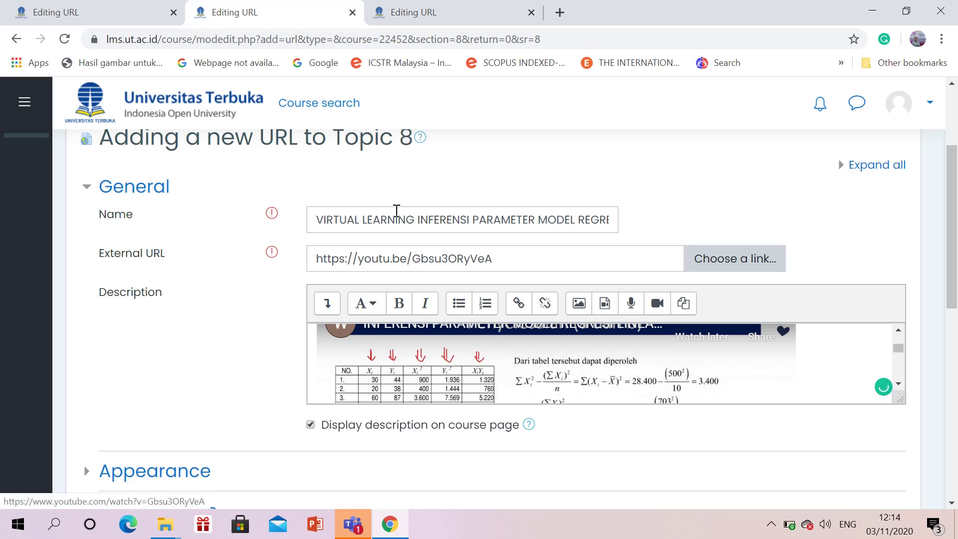
Step: Insert the copied description with its video into class D's new URL and enable displaying it on the course page
click(444, 10)
click(410, 335)
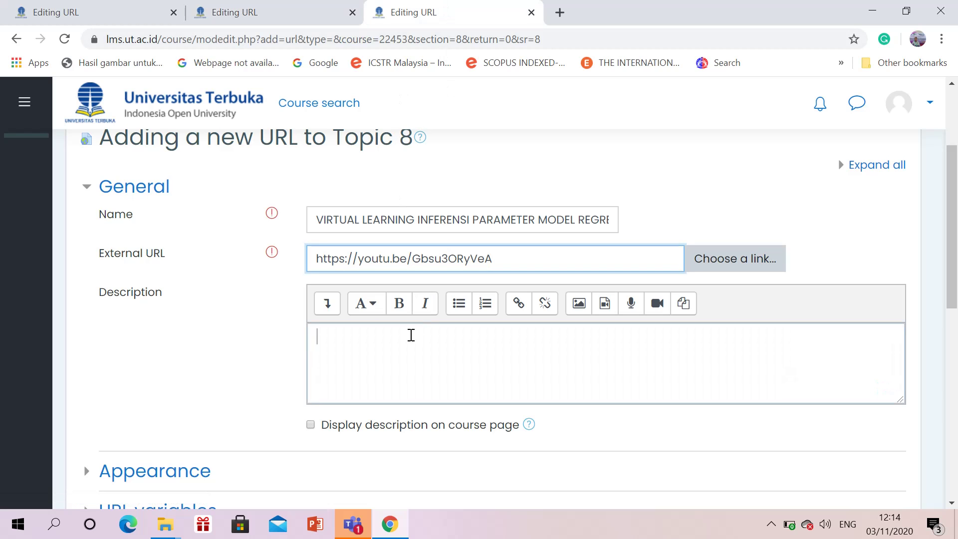
text(Anda dapat mempelajari mengenai INFERENSI PARAMETER MODEL REGRESI LINEAR SEDERHANA dengan megakses virtual learning berupa video pembelajaran pada link yang berikut ini)
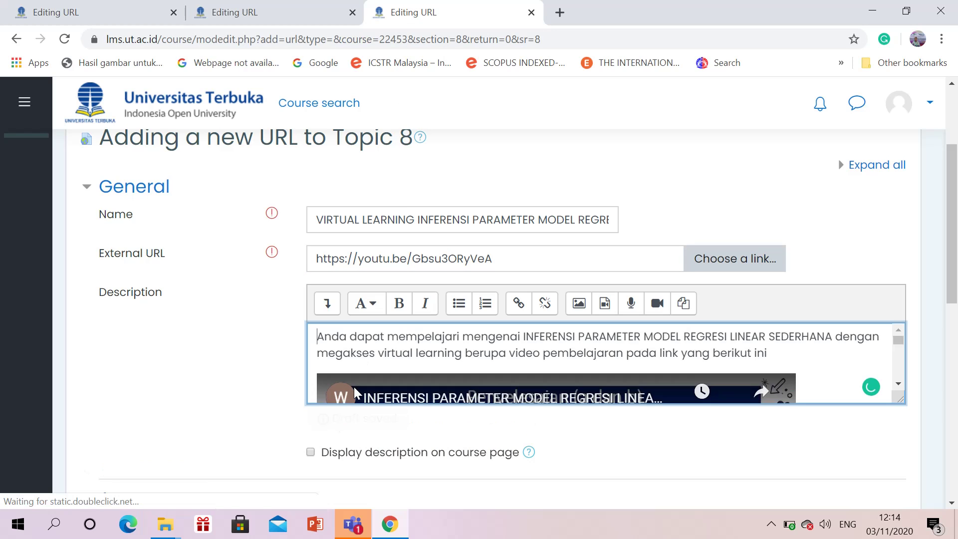
click(310, 452)
scroll(472, 257, up, 3)
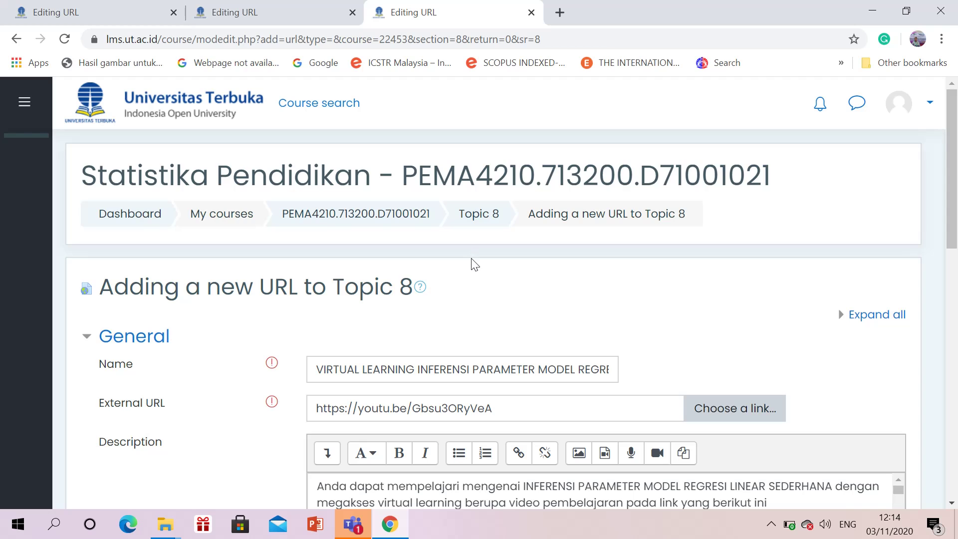
Step: Save class C's new Topic 8 URL resource and display it
click(287, 7)
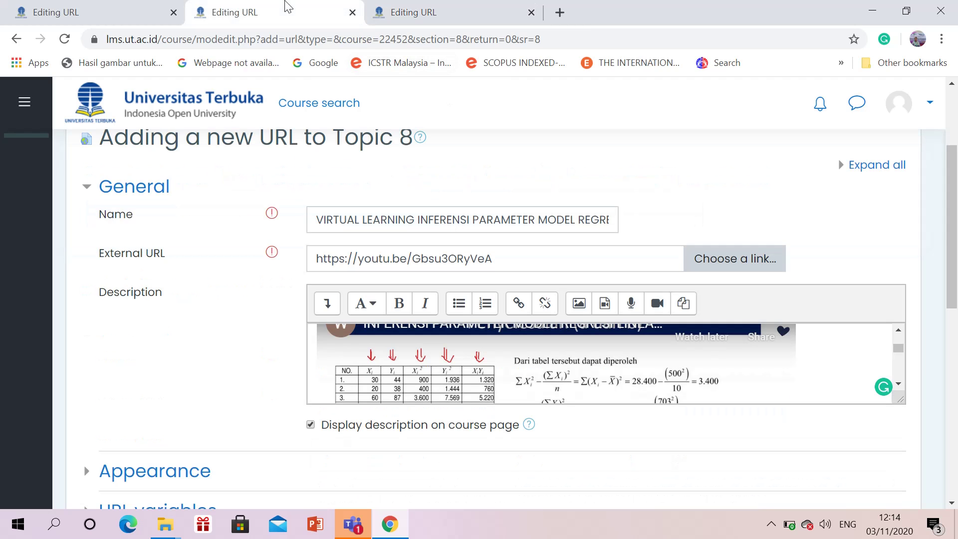
scroll(613, 224, up, 3)
scroll(611, 309, down, 15)
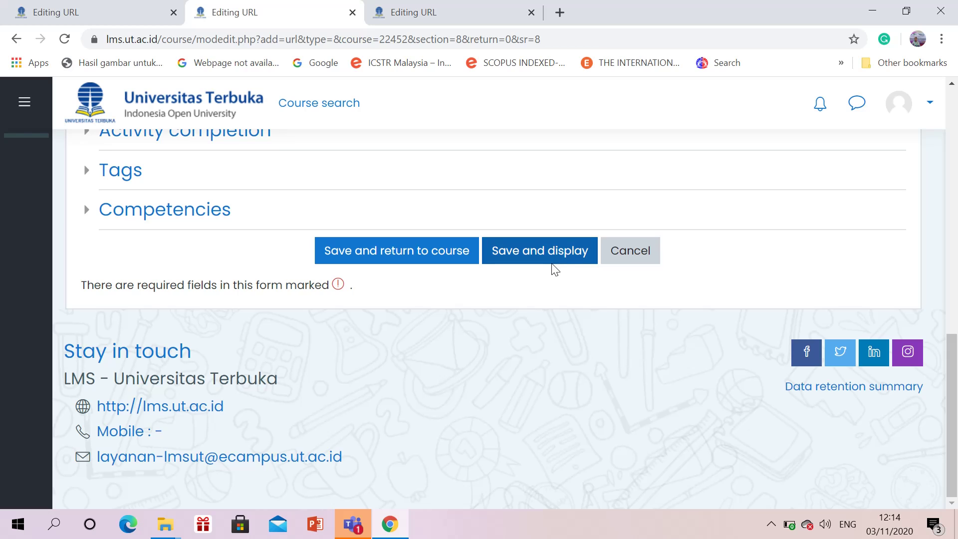
click(551, 263)
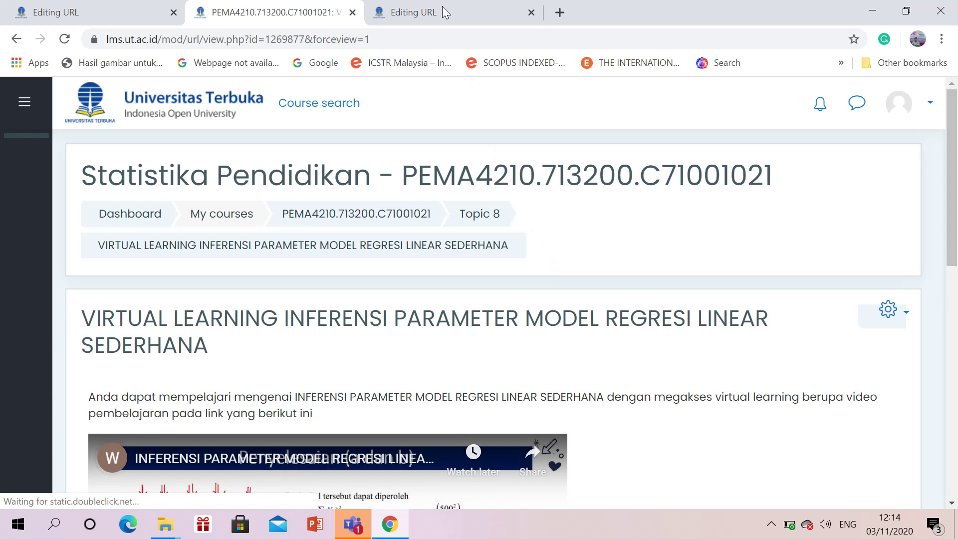
Step: Save class D's new Topic 8 URL resource and display it
click(445, 11)
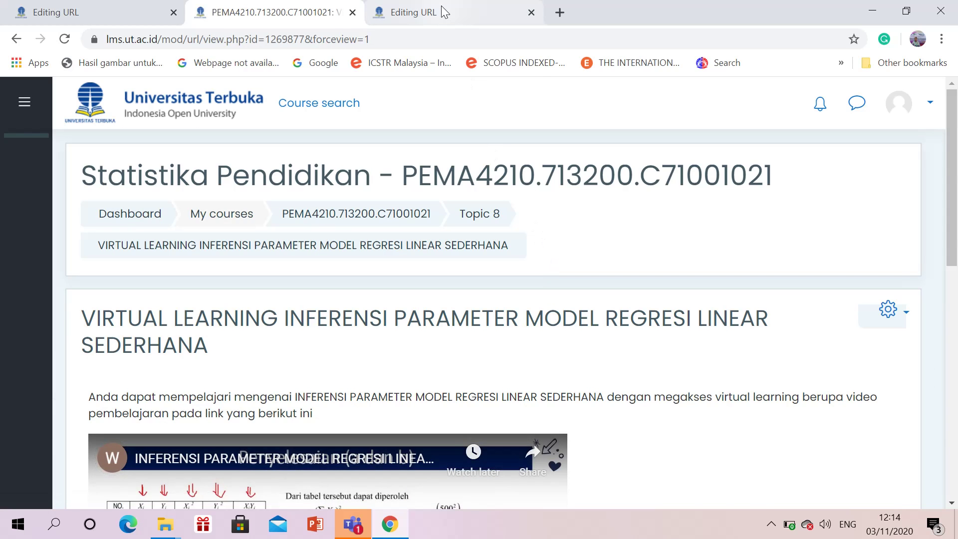
scroll(533, 305, down, 8)
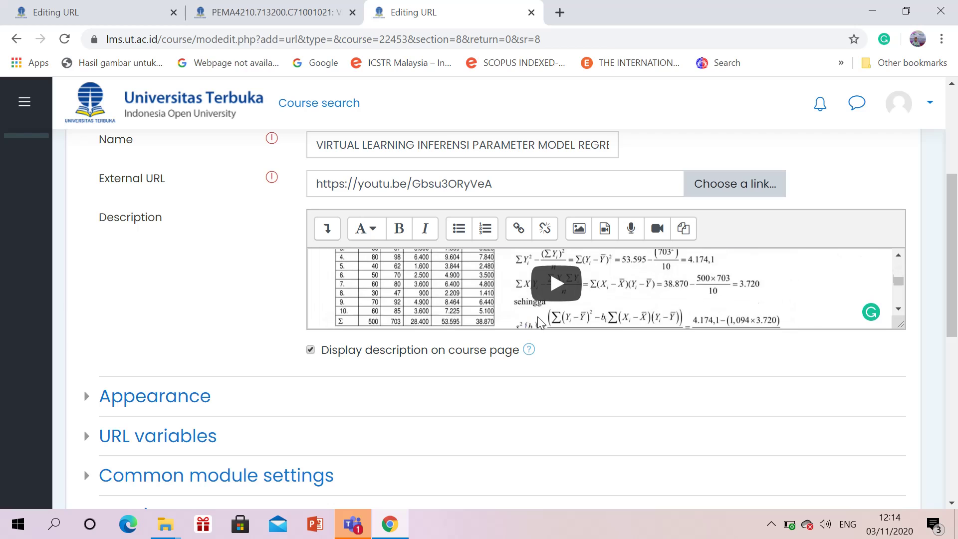
scroll(605, 470, down, 6)
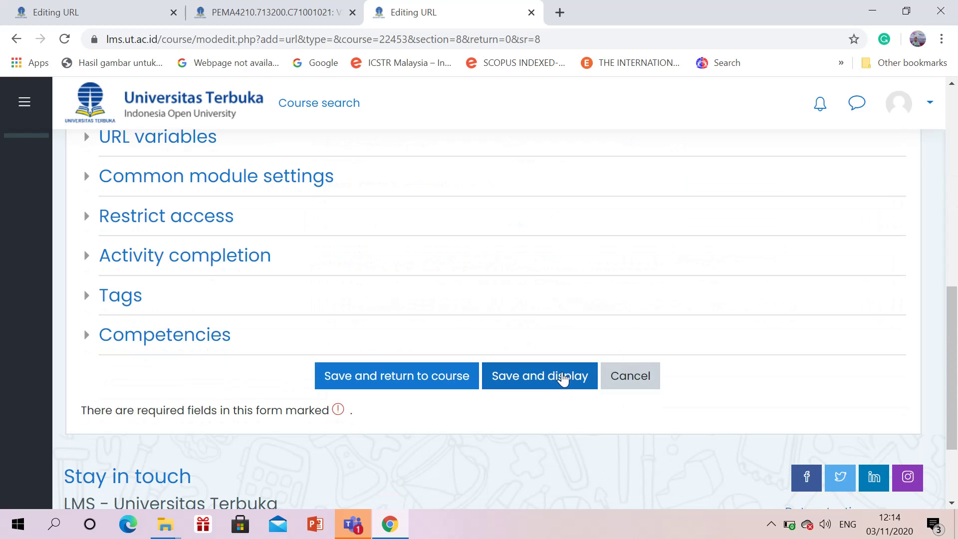
click(562, 380)
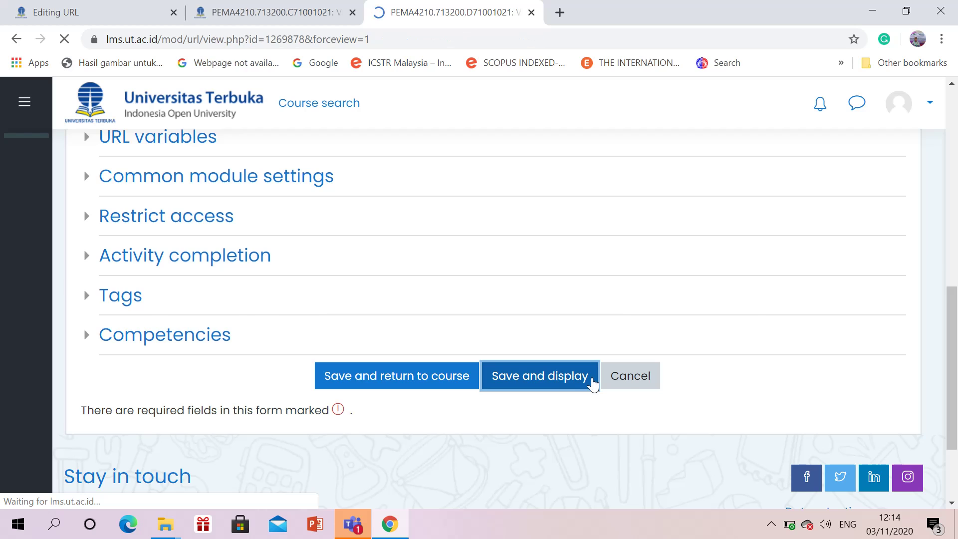
Step: Leave class A's URL settings without saving and go to VIRTUAL LEARNING ANALISIS KORELASI in its Topic 8
click(107, 6)
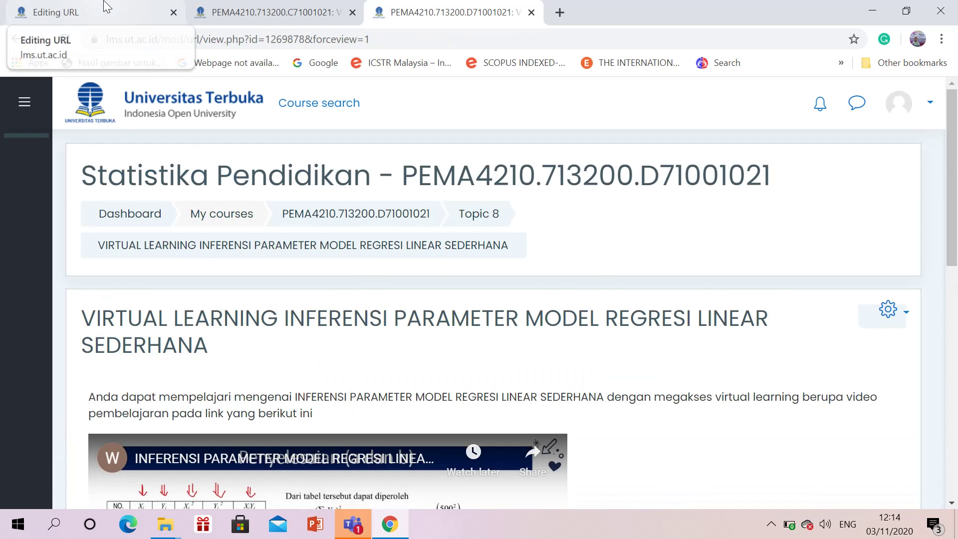
click(17, 40)
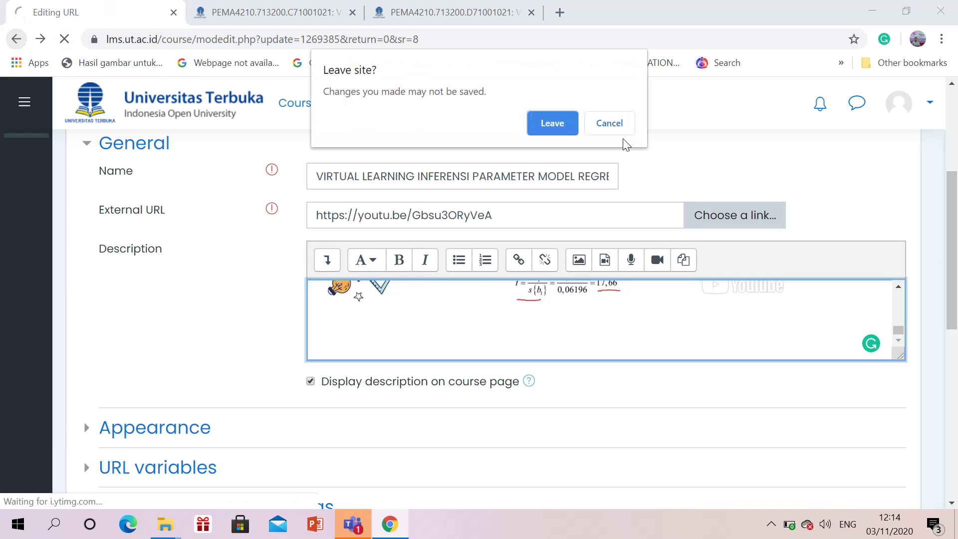
click(552, 123)
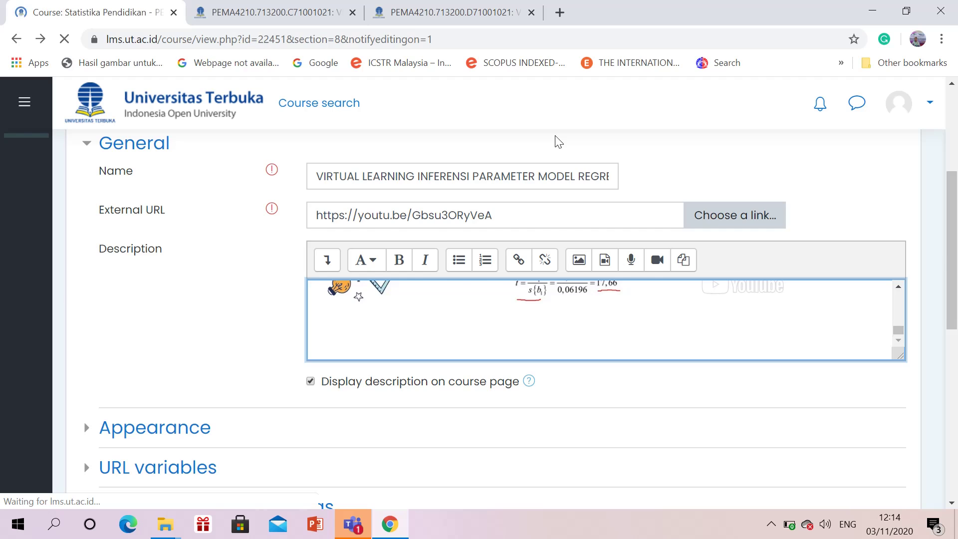
scroll(569, 300, down, 2)
scroll(569, 301, down, 3)
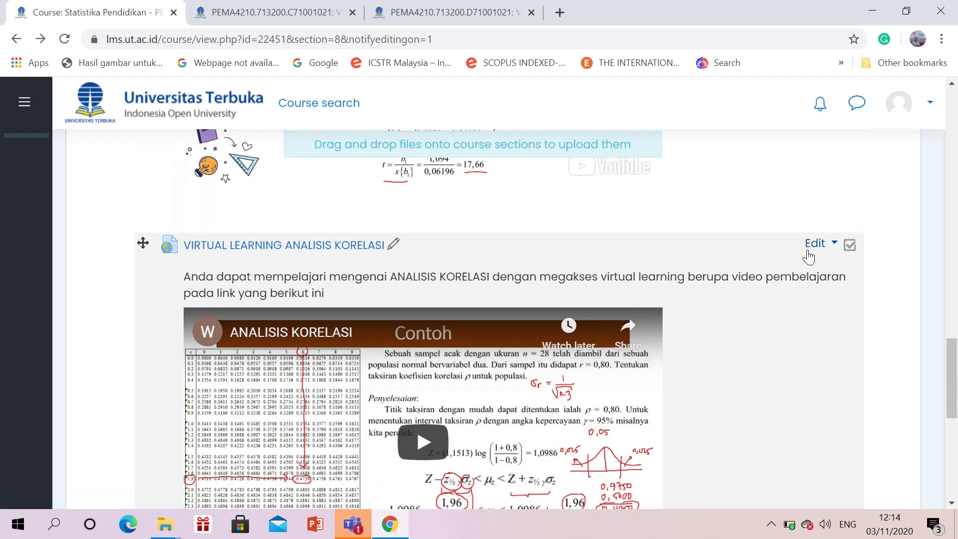
Step: Return to the Topic 8 page in both the class C and class D courses, ending on class C
click(300, 7)
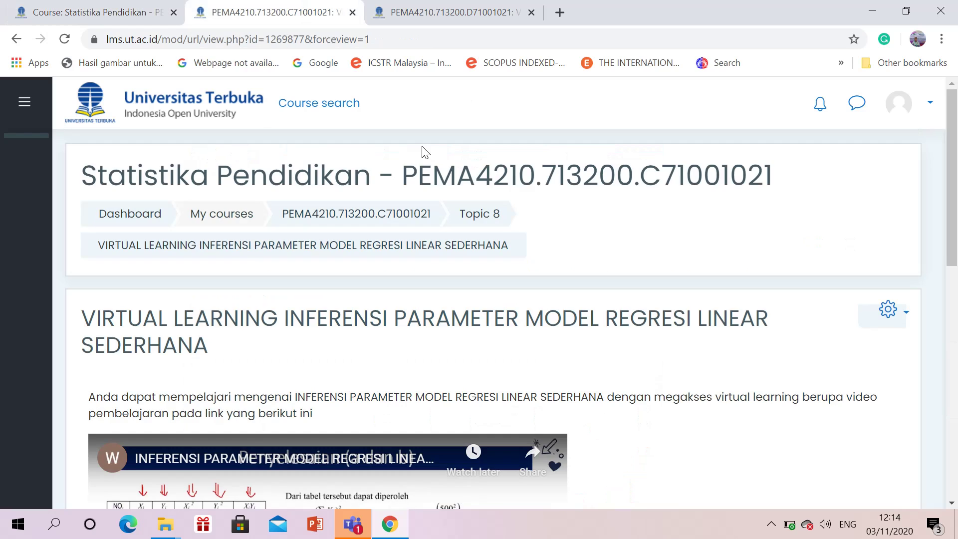
click(493, 219)
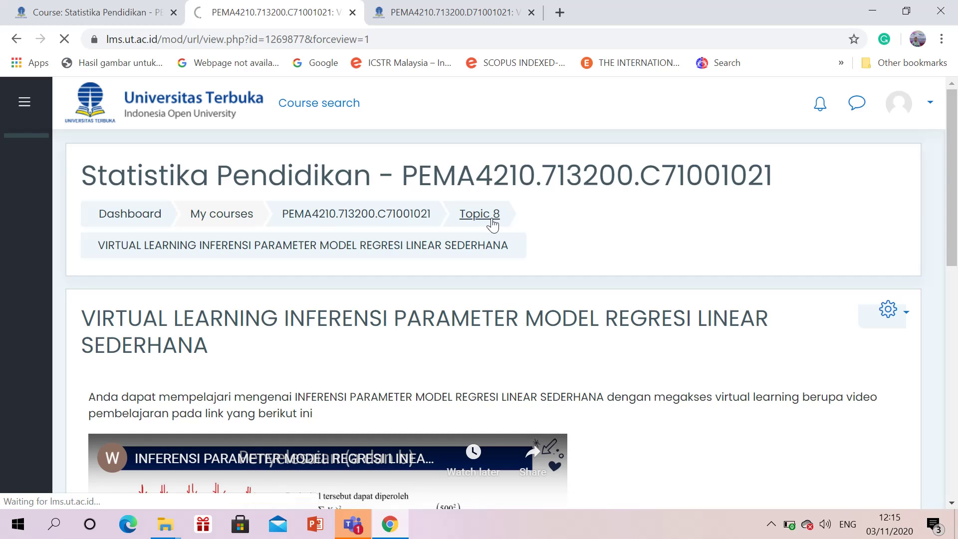
click(483, 7)
click(476, 210)
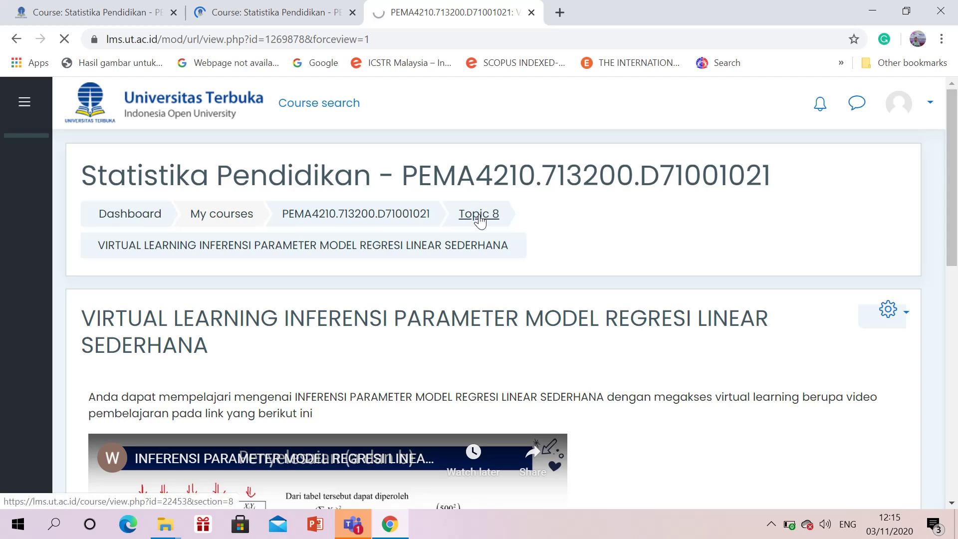
click(265, 2)
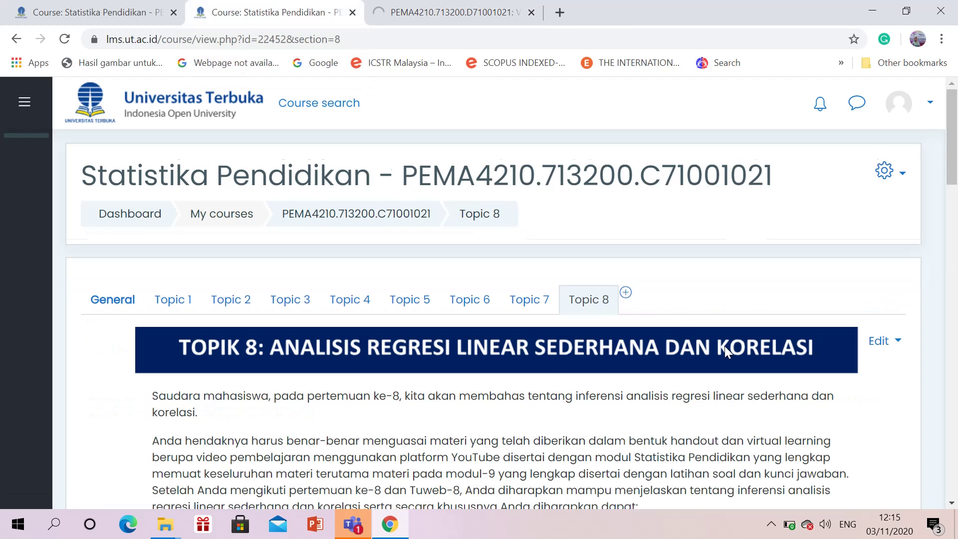
Step: Start adding a new URL resource to Topic 8 of the class C course
scroll(724, 346, down, 20)
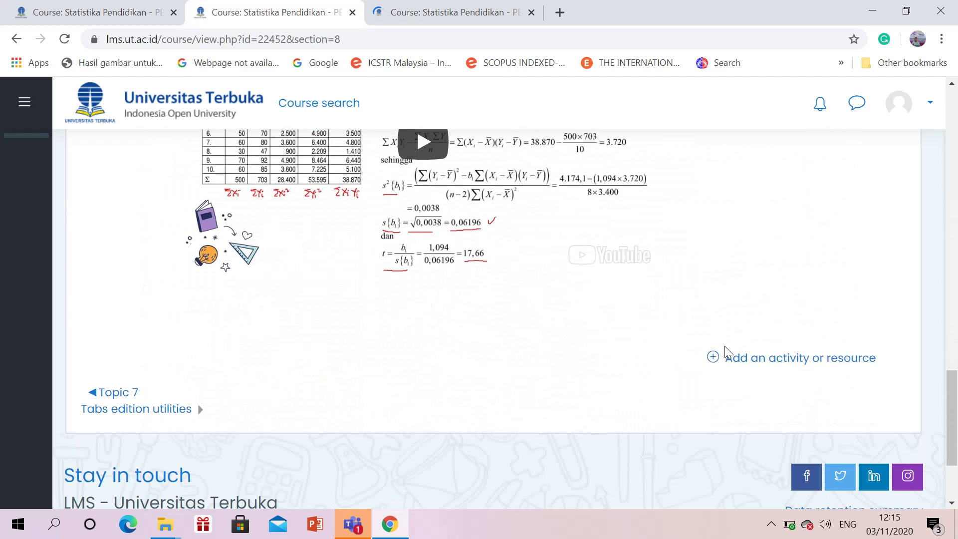
click(753, 358)
scroll(329, 351, down, 1)
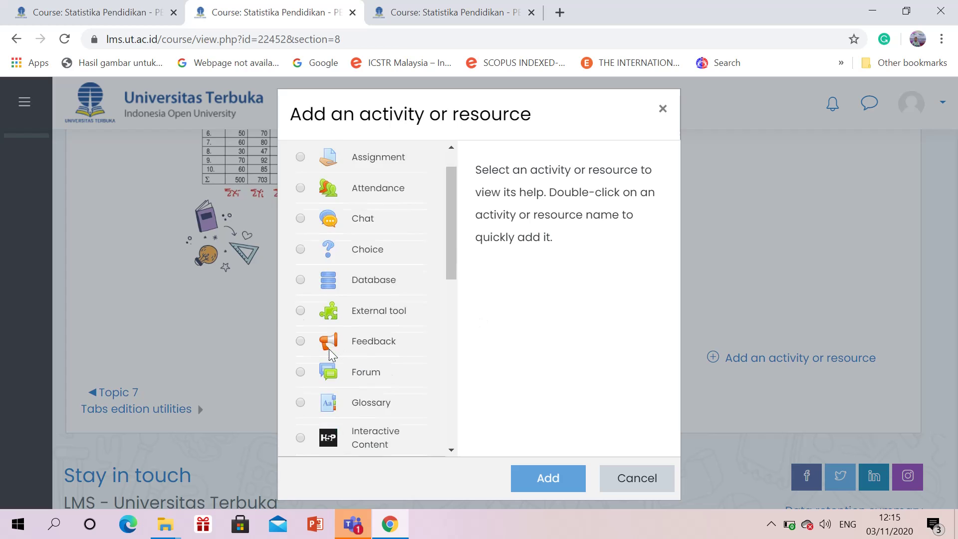
scroll(329, 352, down, 9)
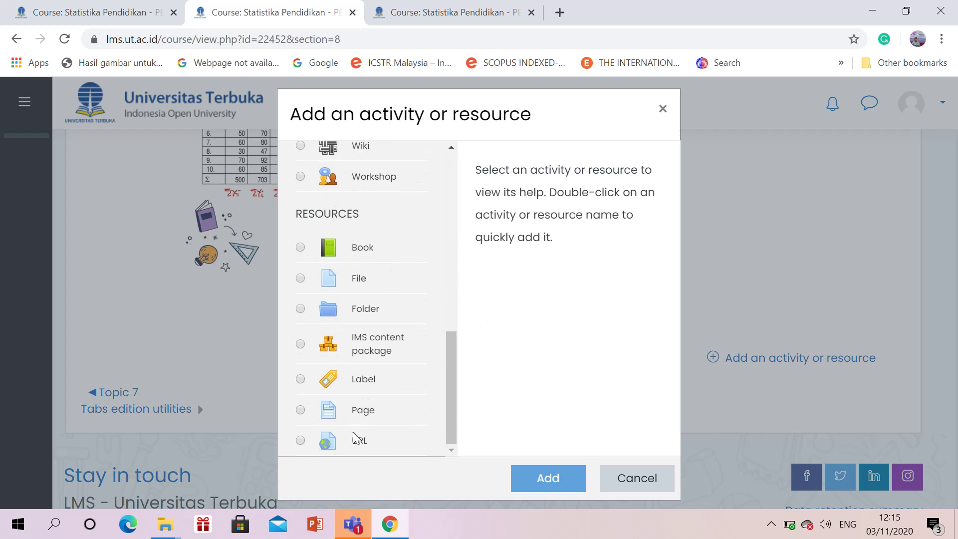
click(356, 439)
click(549, 478)
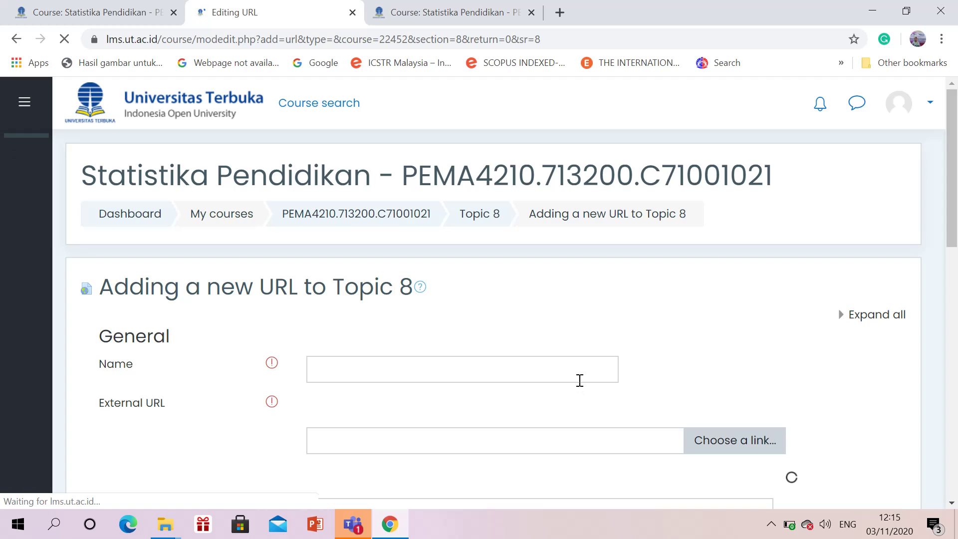
Step: Start adding a new URL resource to Topic 8 of the class D course
click(446, 15)
scroll(704, 379, down, 10)
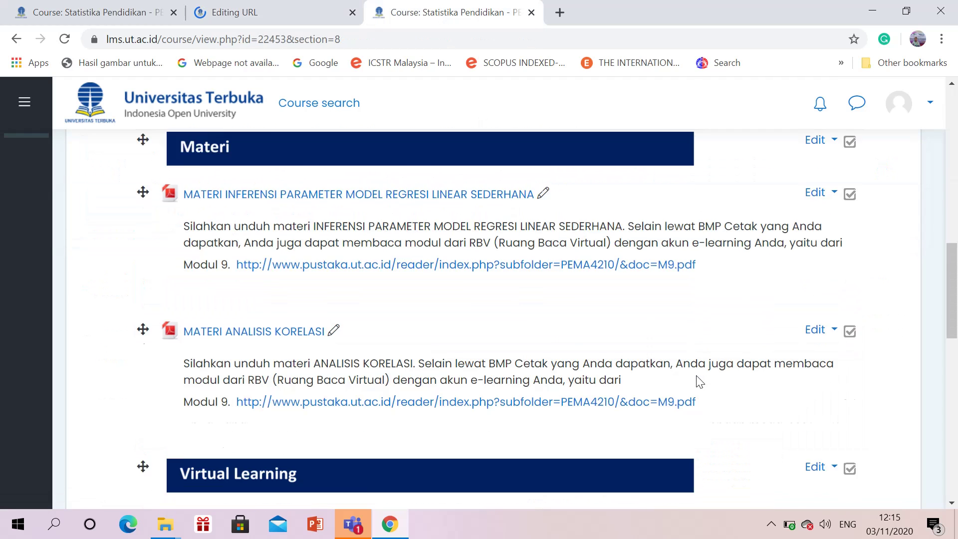
scroll(713, 388, down, 10)
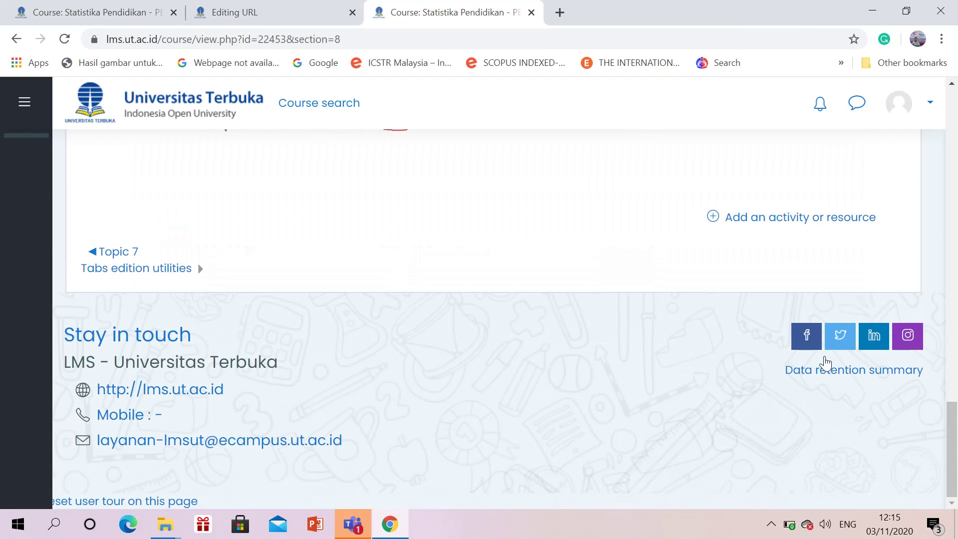
click(797, 220)
scroll(380, 411, down, 10)
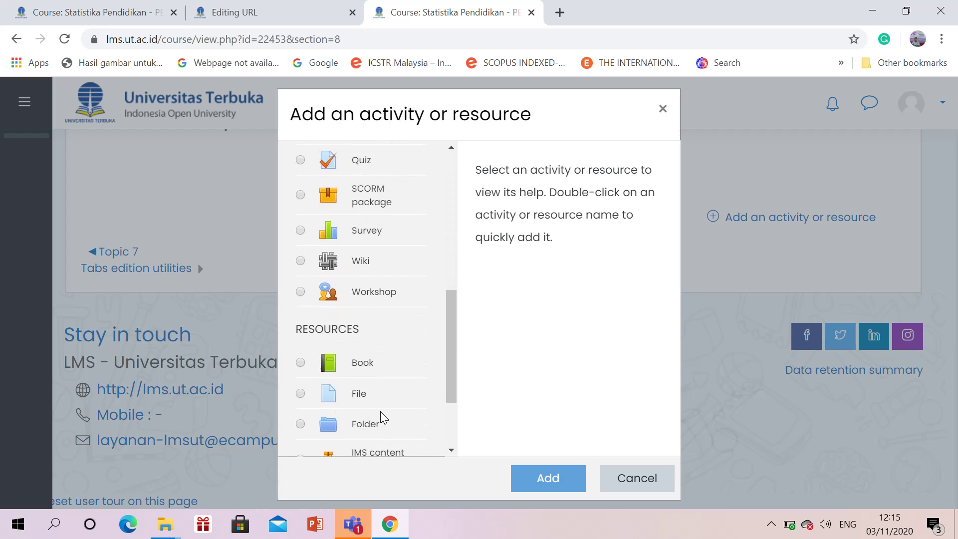
click(359, 440)
click(568, 479)
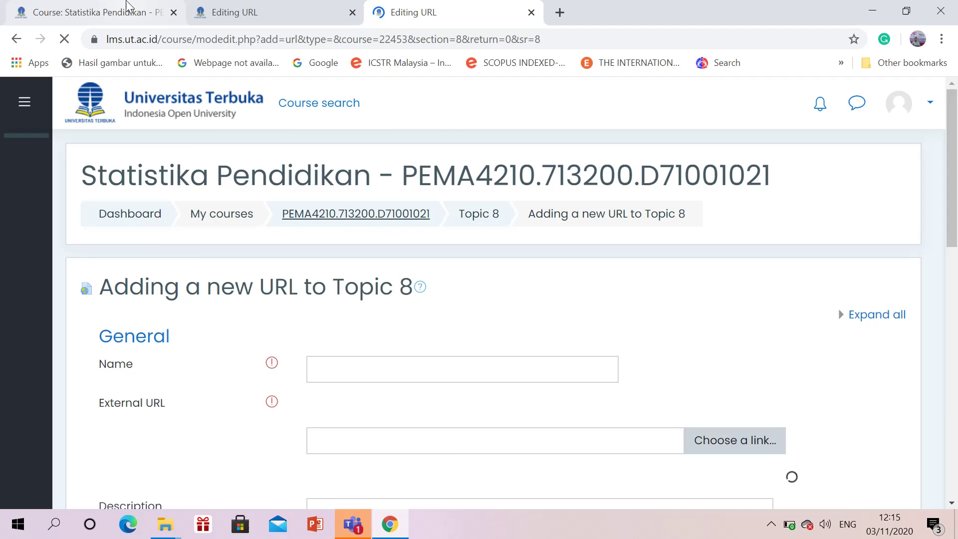
Step: Copy the title VIRTUAL LEARNING ANALISIS KORELASI from class A's Topic 8 and use it as the name of class C's new URL resource
click(126, 4)
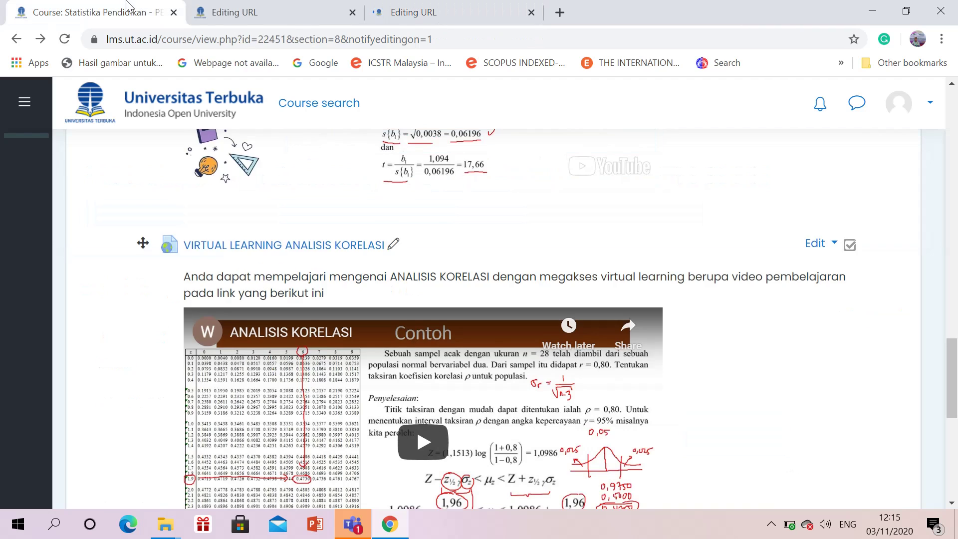
scroll(330, 200, down, 1)
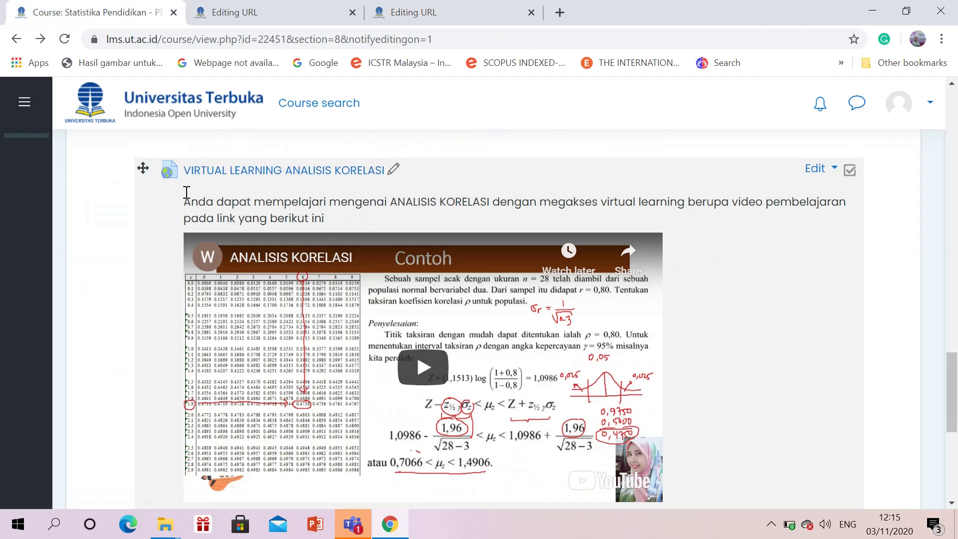
click(394, 170)
key(ctrl+c)
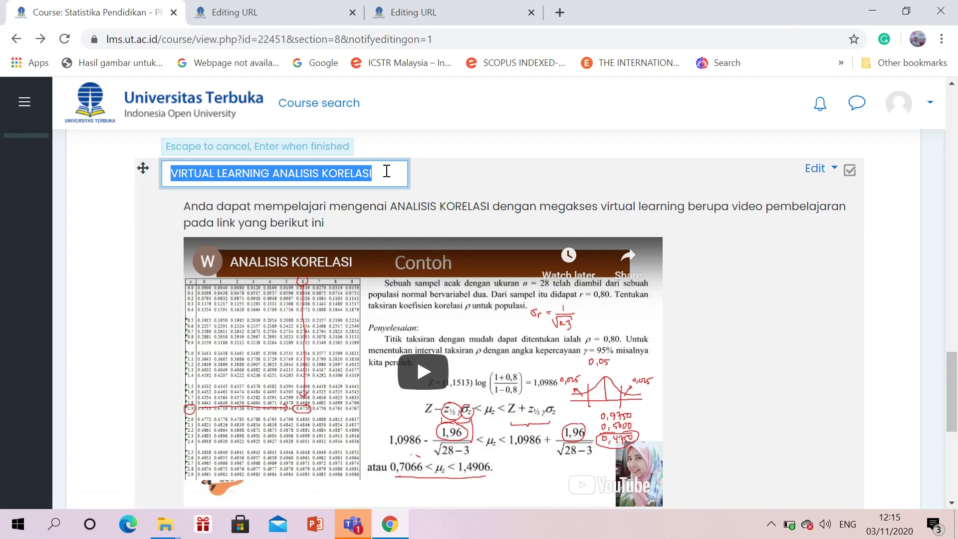
click(286, 20)
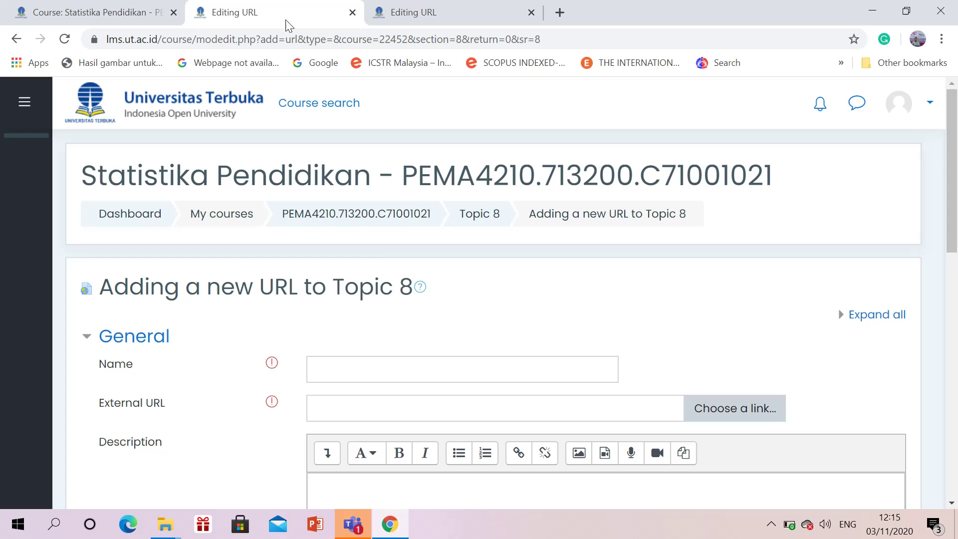
click(361, 361)
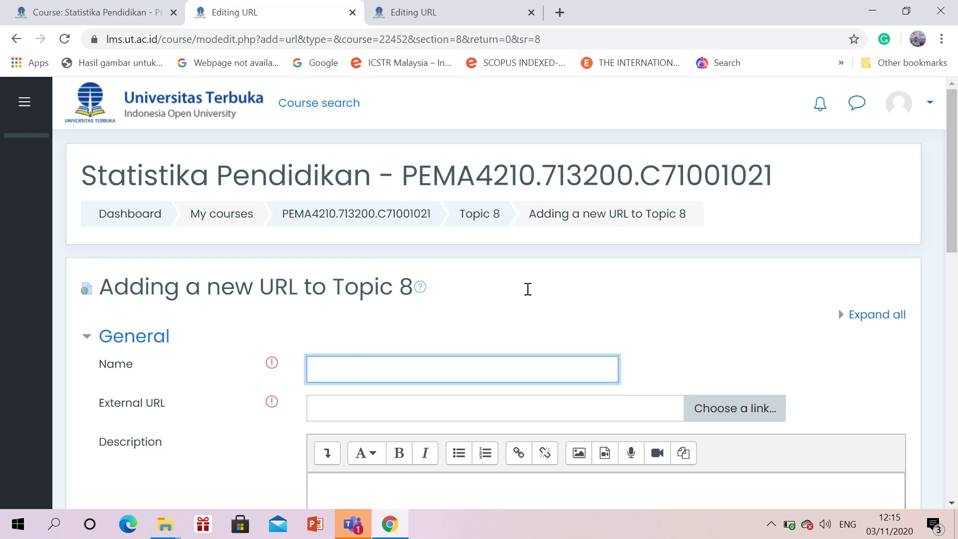
key(ctrl+v)
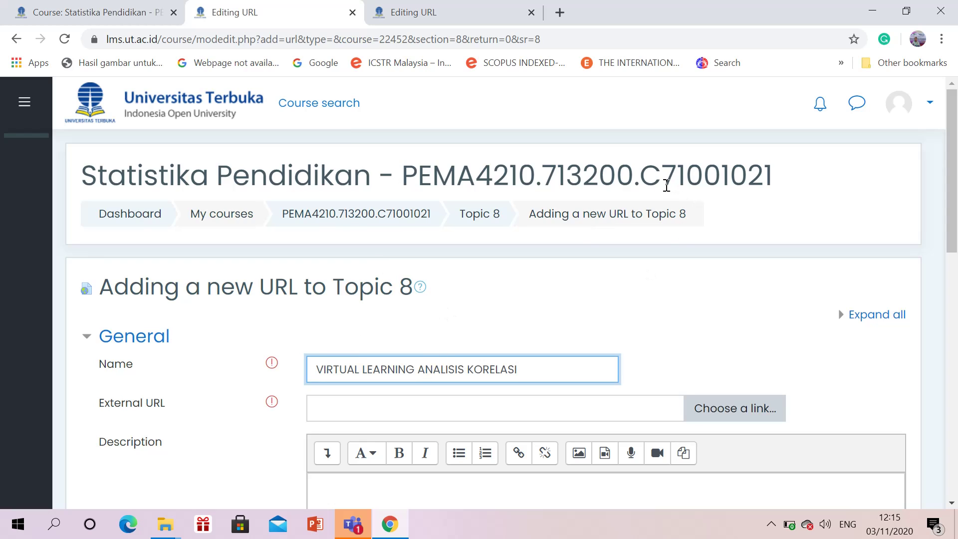
Step: Name class D's new URL resource VIRTUAL LEARNING ANALISIS KORELASI
click(439, 14)
click(477, 366)
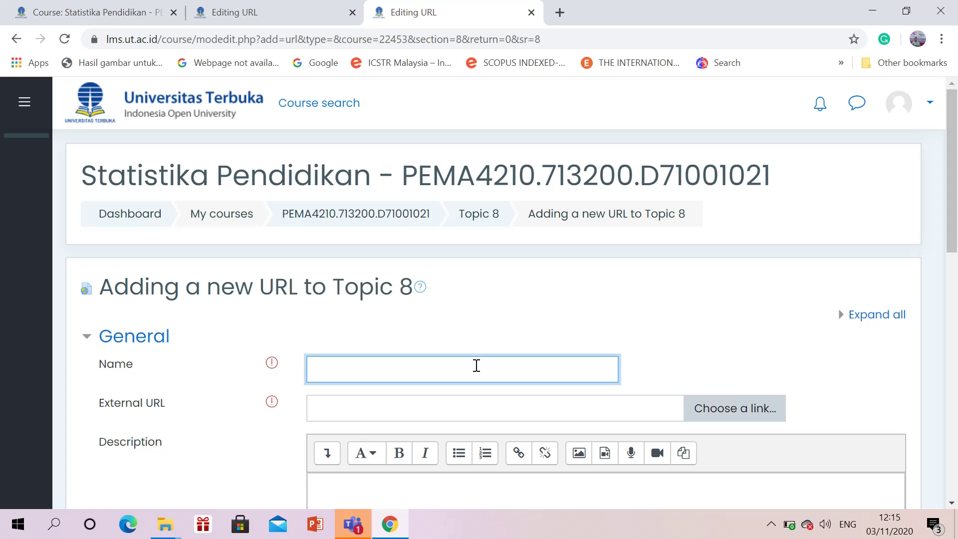
key(ctrl+v)
drag(642, 186, 663, 183)
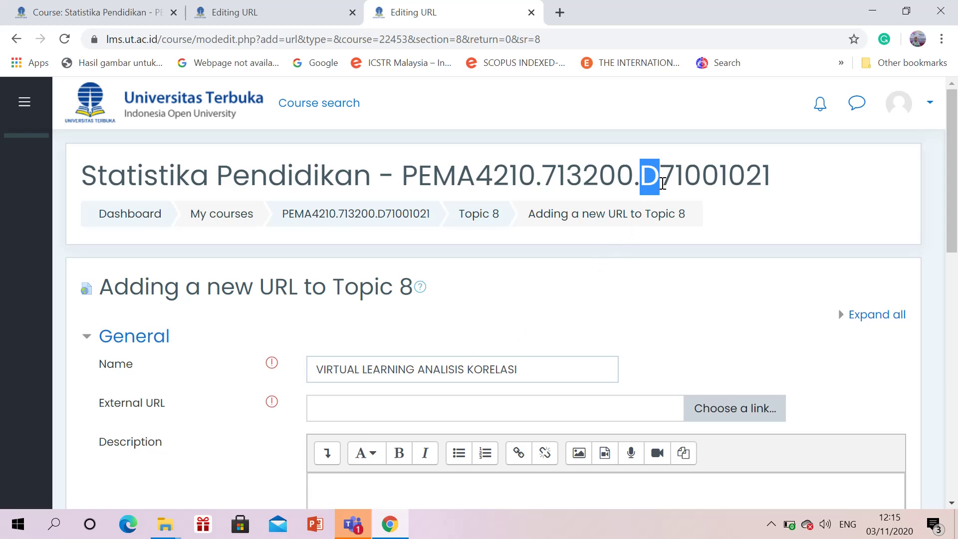
click(381, 396)
Step: Open the settings of class A's VIRTUAL LEARNING ANALISIS KORELASI resource and copy its external URL
click(95, 11)
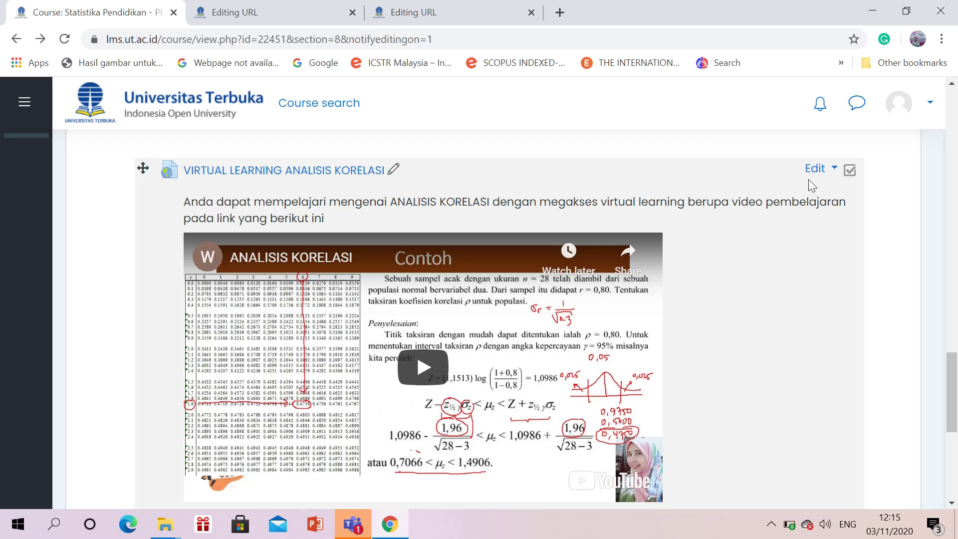
click(815, 169)
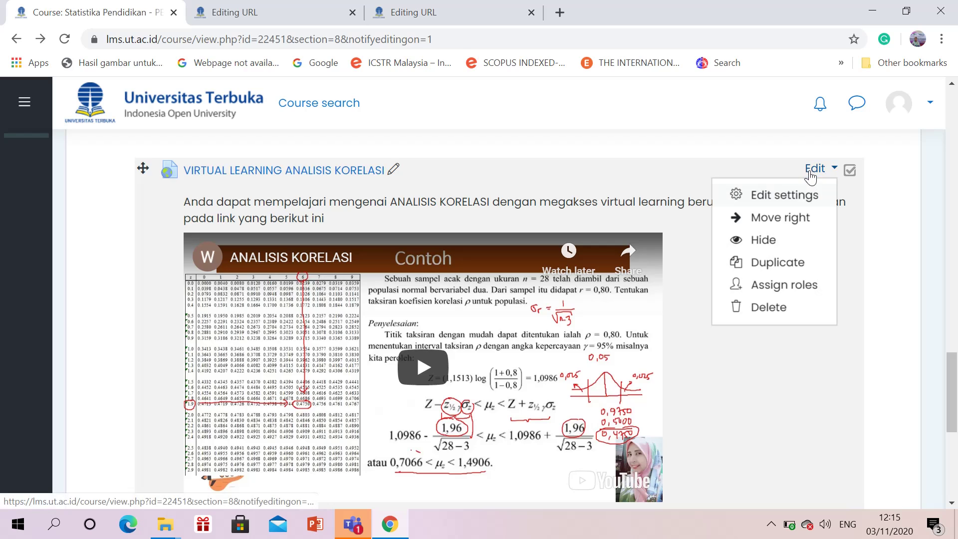
click(792, 197)
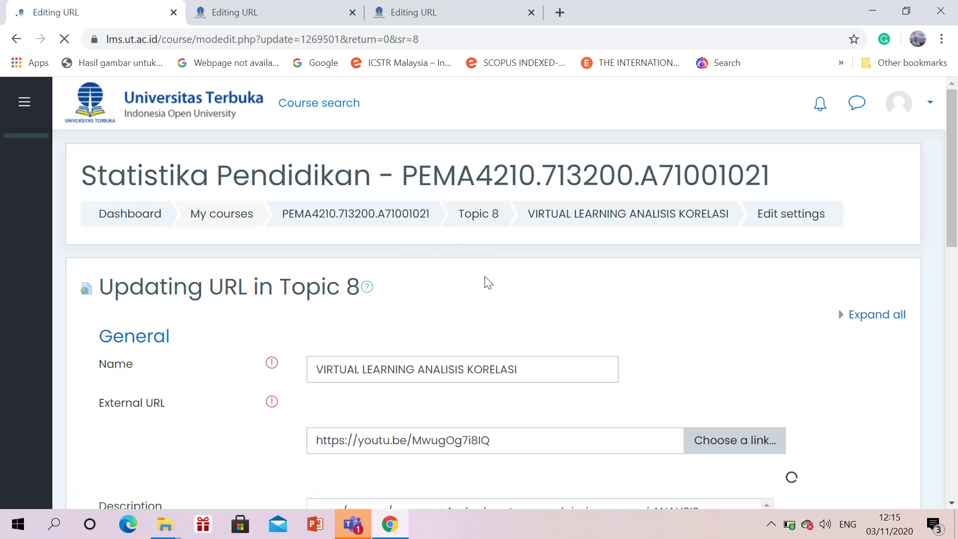
scroll(486, 294, down, 3)
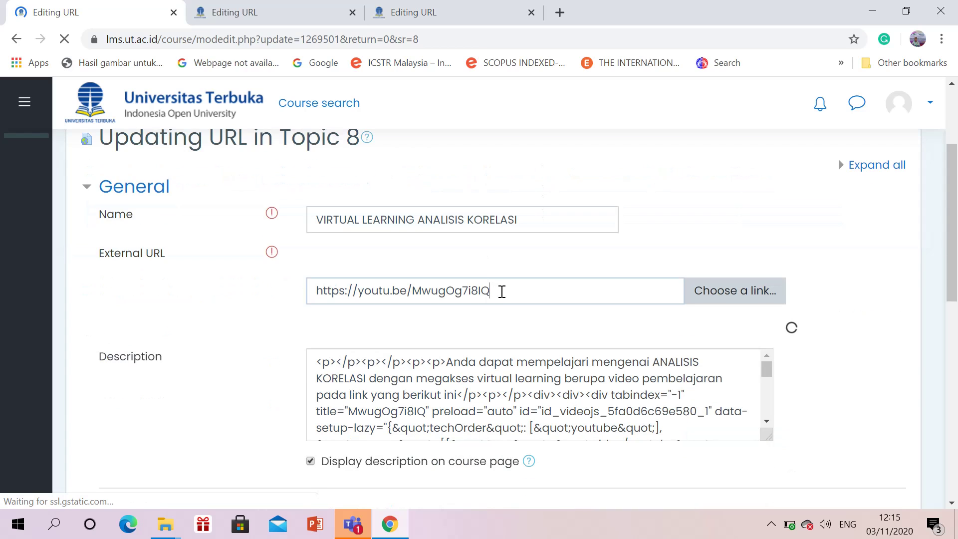
triple_click(494, 289)
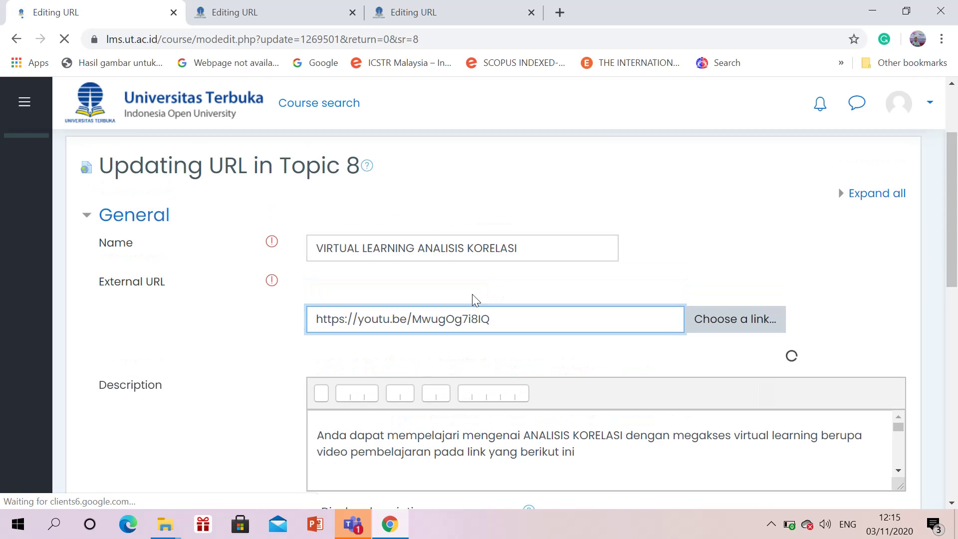
click(491, 319)
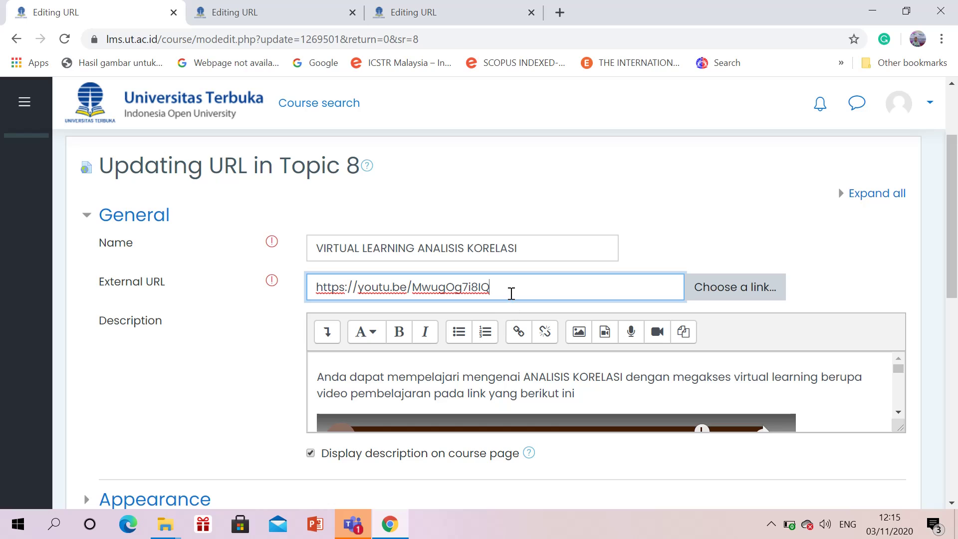
triple_click(474, 286)
key(ctrl+c)
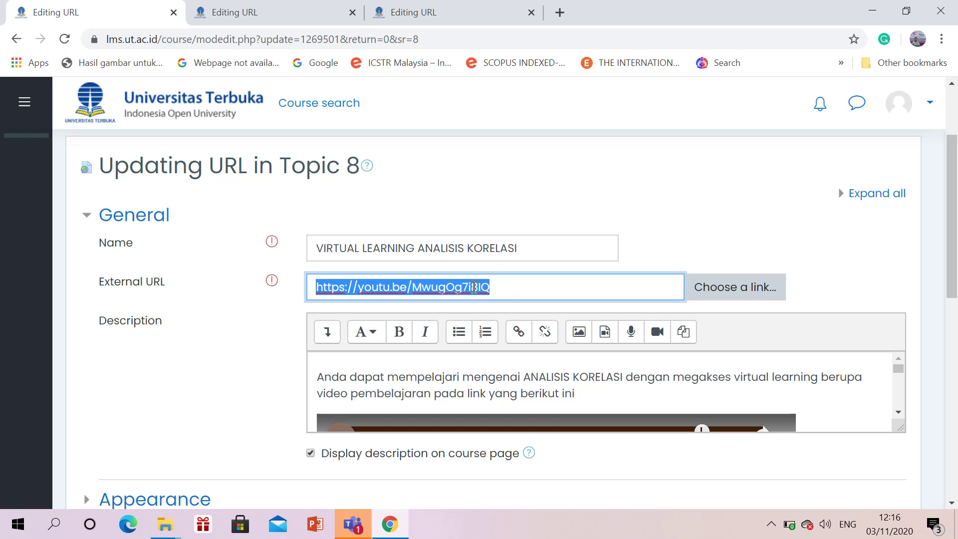
click(294, 18)
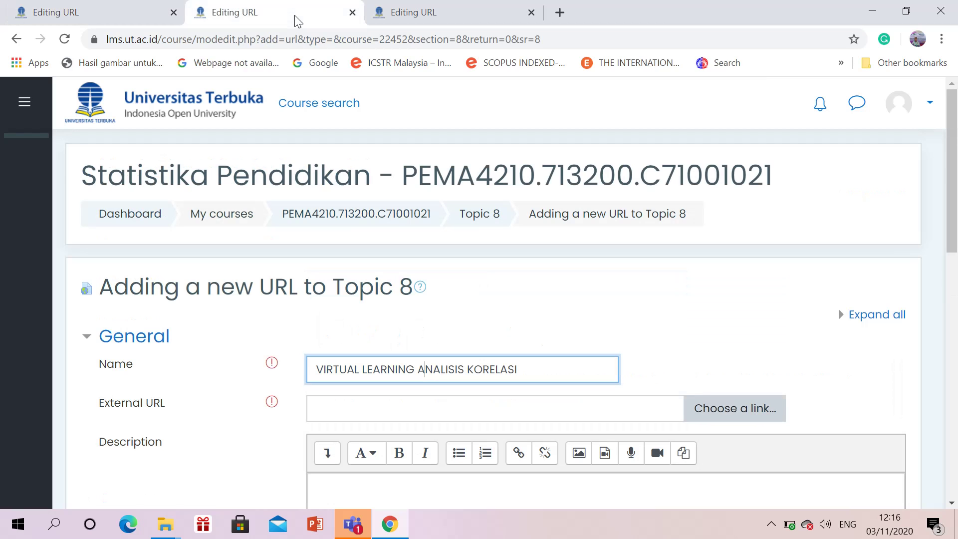
click(393, 401)
key(ctrl+v)
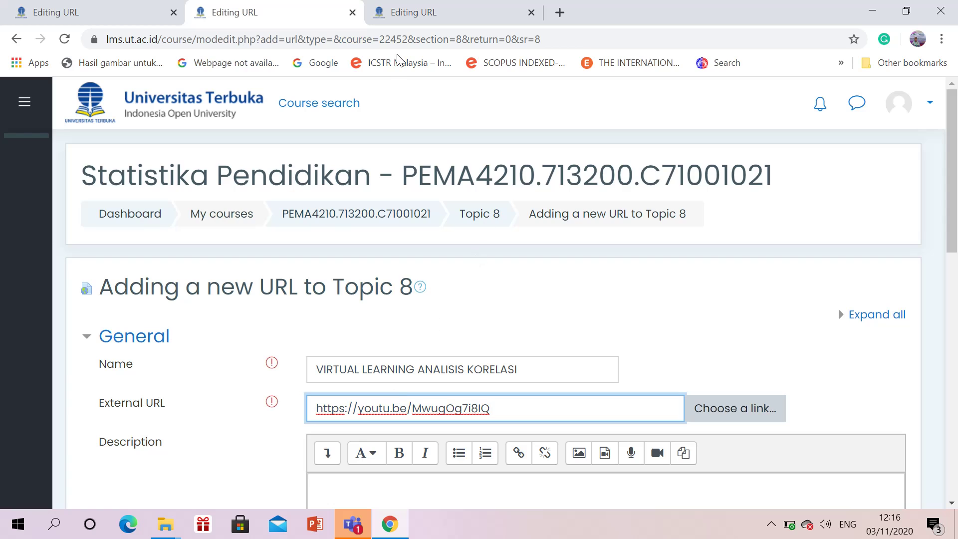
click(392, 10)
click(365, 412)
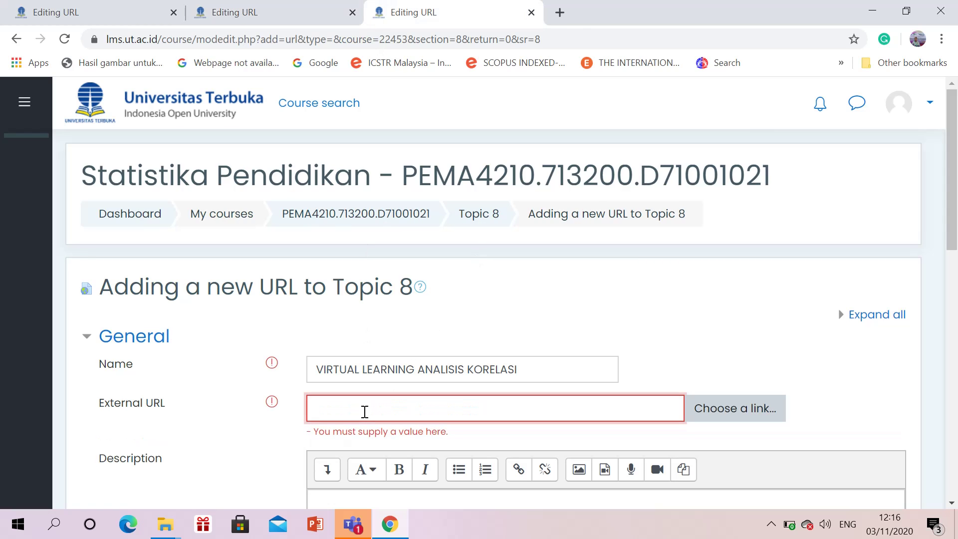
key(ctrl+v)
Step: Copy class A's full description, including the embedded video, into class C's new URL resource and enable displaying it on the course page
click(95, 12)
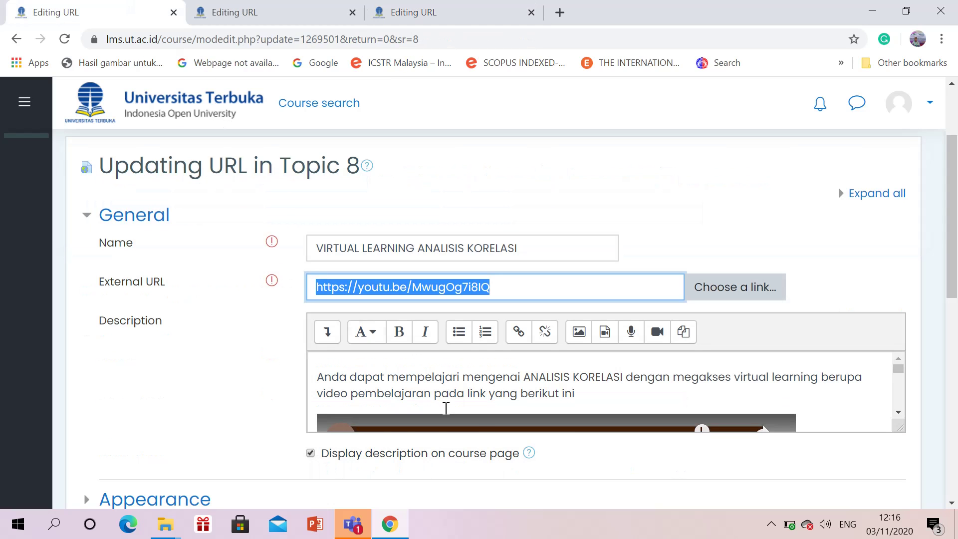
scroll(353, 378, up, 1)
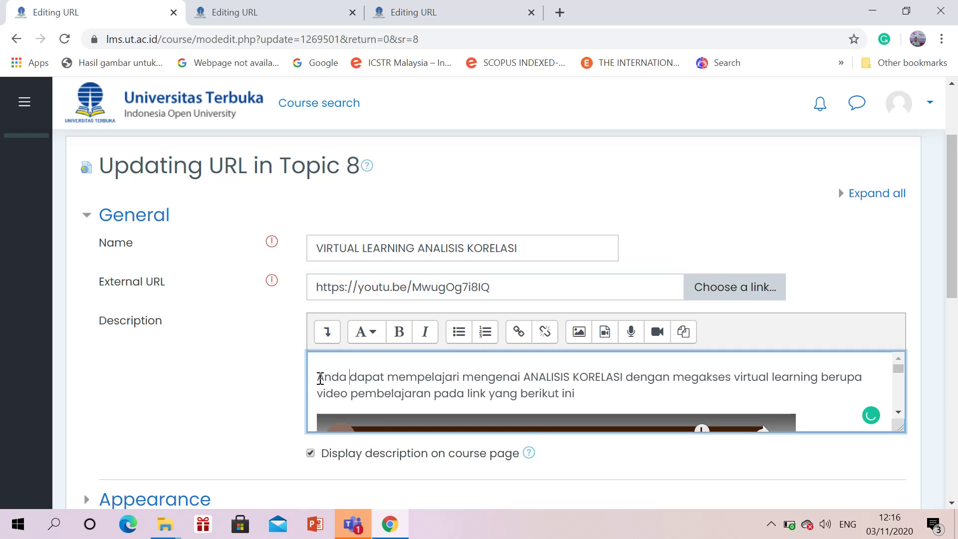
drag(318, 378, 642, 445)
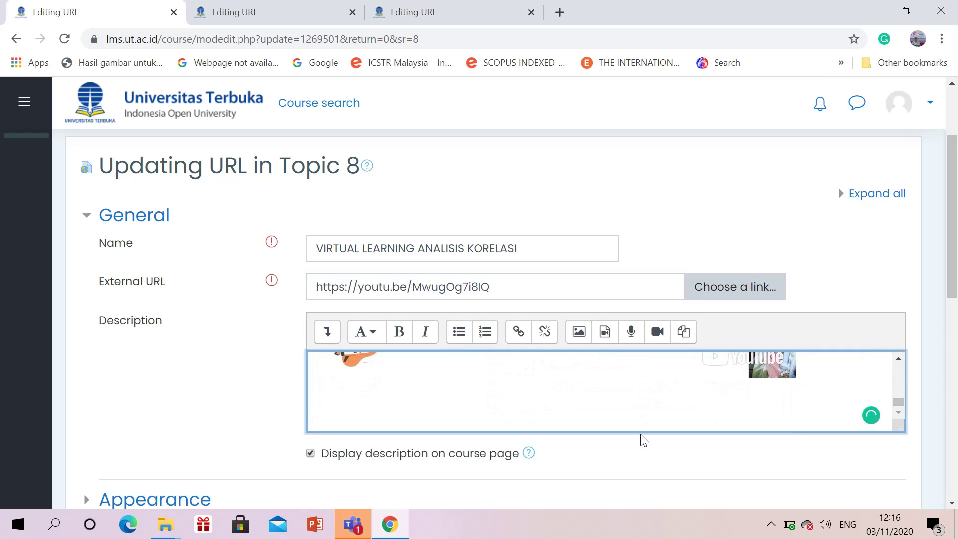
click(285, 10)
scroll(432, 349, down, 2)
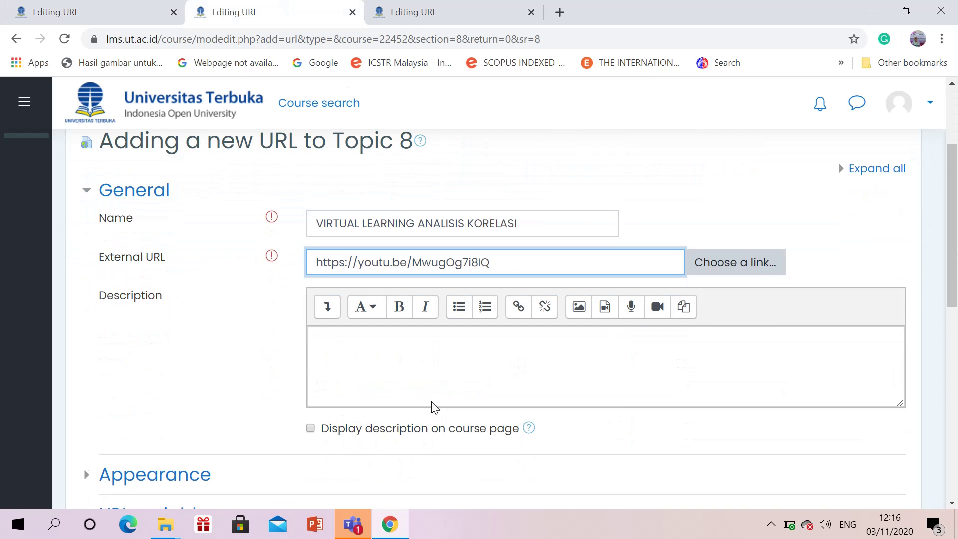
click(413, 359)
text(Anda dapat mempelajari mengenai ANALISIS KORELASI dengan megakses virtual learning berupa video pembelajaran pada link yang berikut ini)
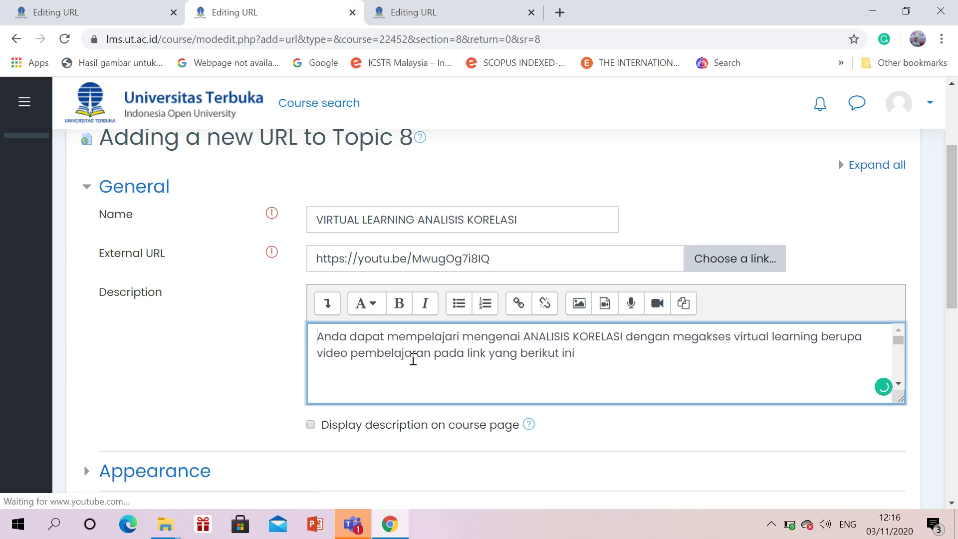
scroll(399, 389, down, 1)
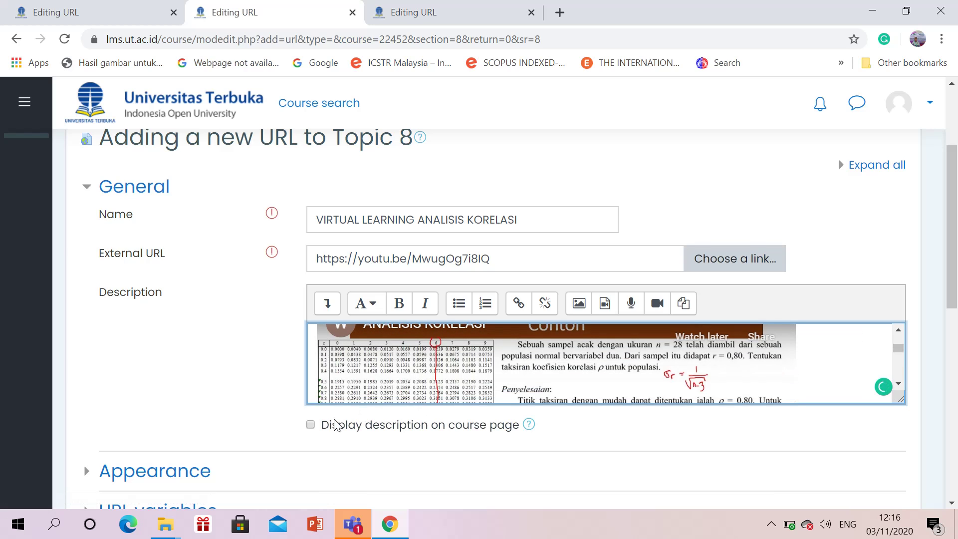
click(321, 438)
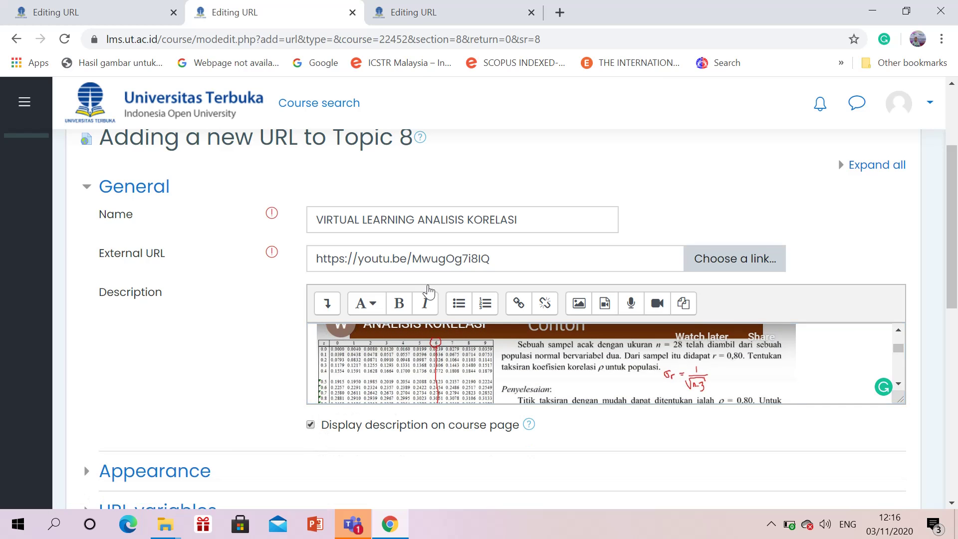
Step: Paste the copied ANALISIS KORELASI description with its embedded video into class D's new URL resource
click(429, 12)
scroll(475, 363, down, 4)
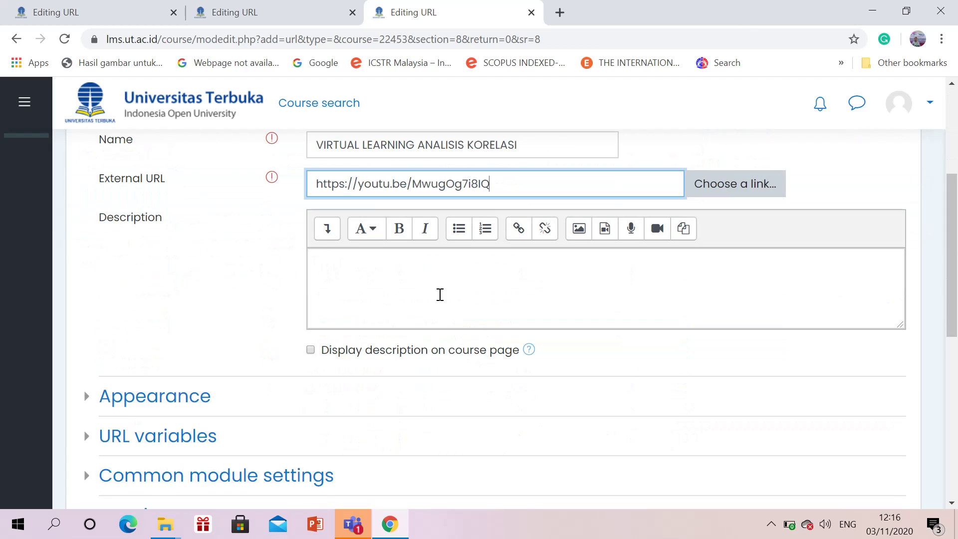
click(433, 265)
text(Anda dapat mempelajari mengenai ANALISIS KORELASI dengan megakses virtual learning berupa video pembelajaran pada link yang berikut ini)
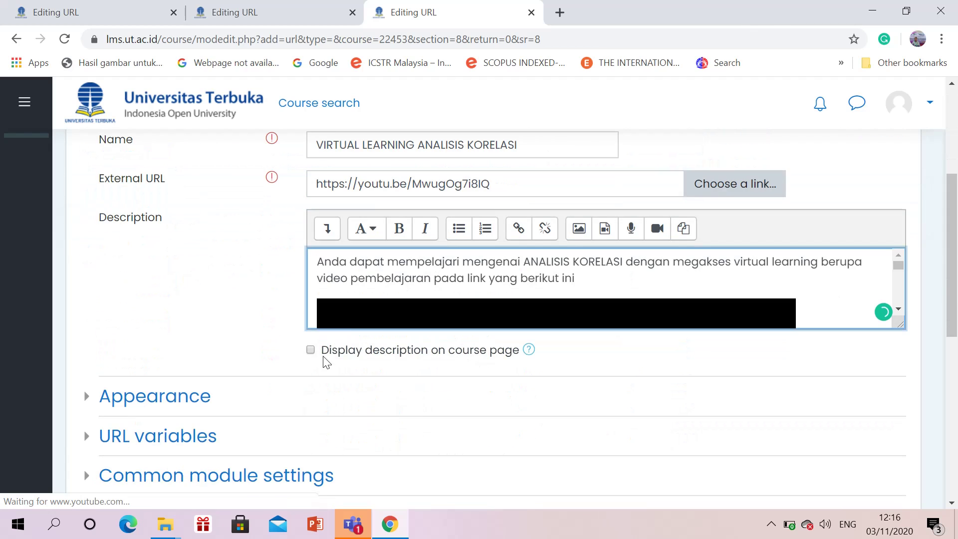
Step: Enable displaying the description on the course page for class D's URL resource, and save and display the new resources of classes D and C
click(311, 351)
scroll(453, 384, down, 5)
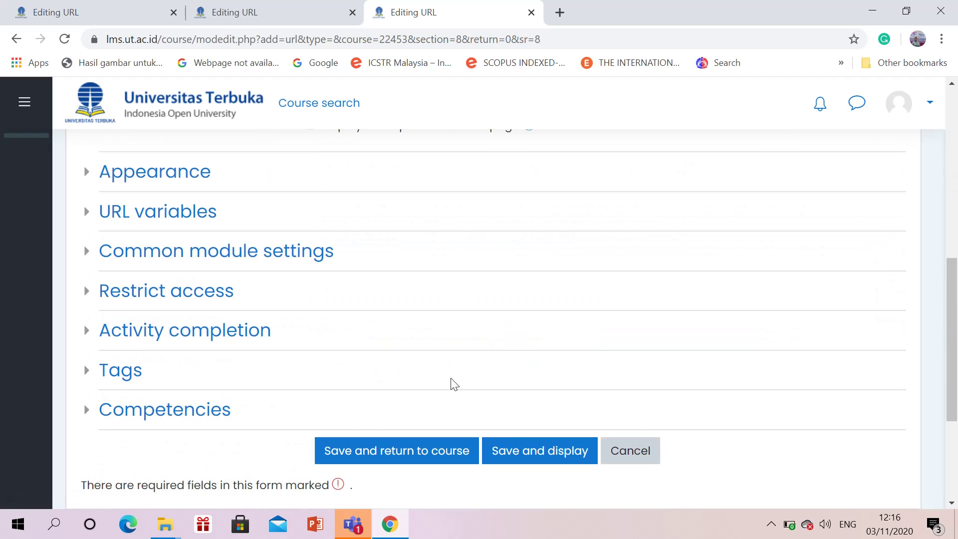
click(521, 448)
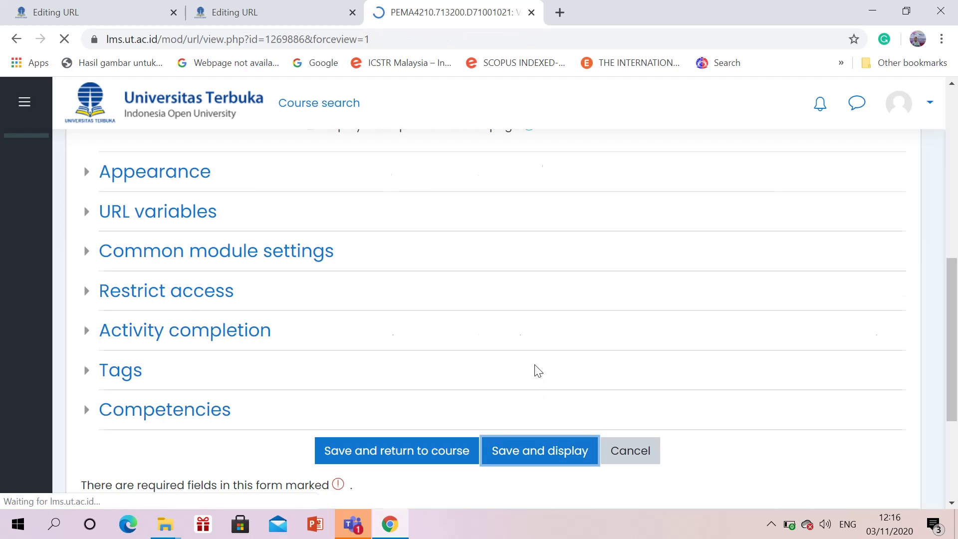
click(288, 17)
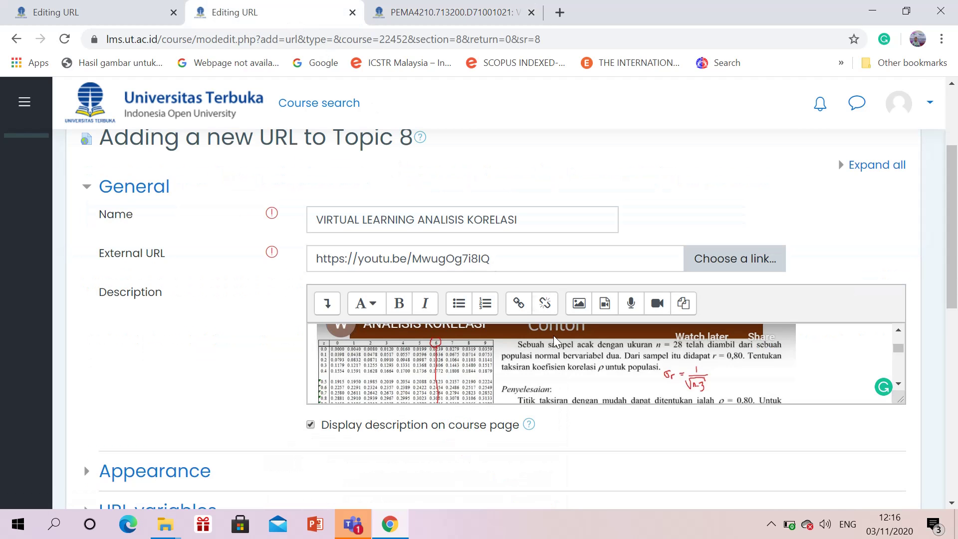
scroll(564, 334, down, 5)
click(551, 301)
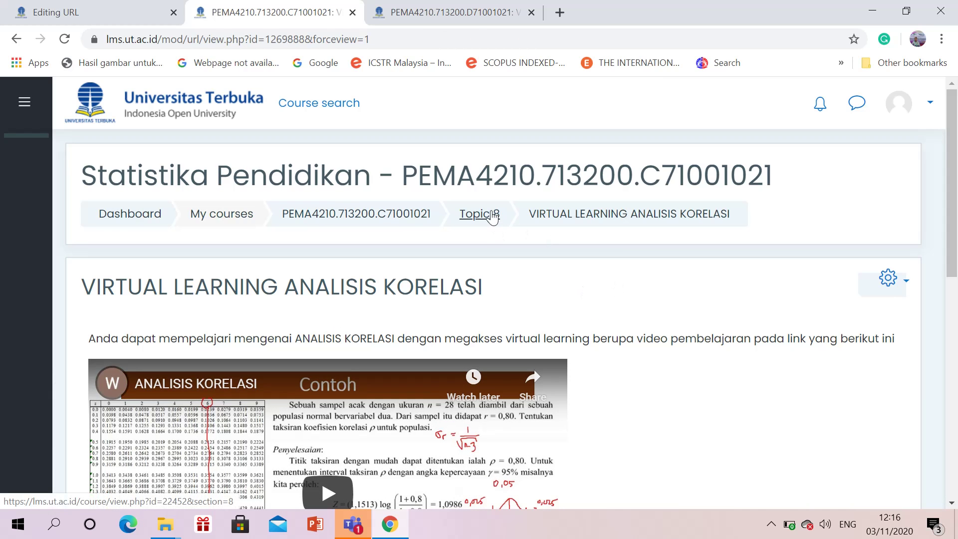
Step: Return both courses to Topic 8 and review class C's materials and virtual learning resources, playing the embedded ANALISIS KORELASI video briefly
click(453, 7)
click(494, 225)
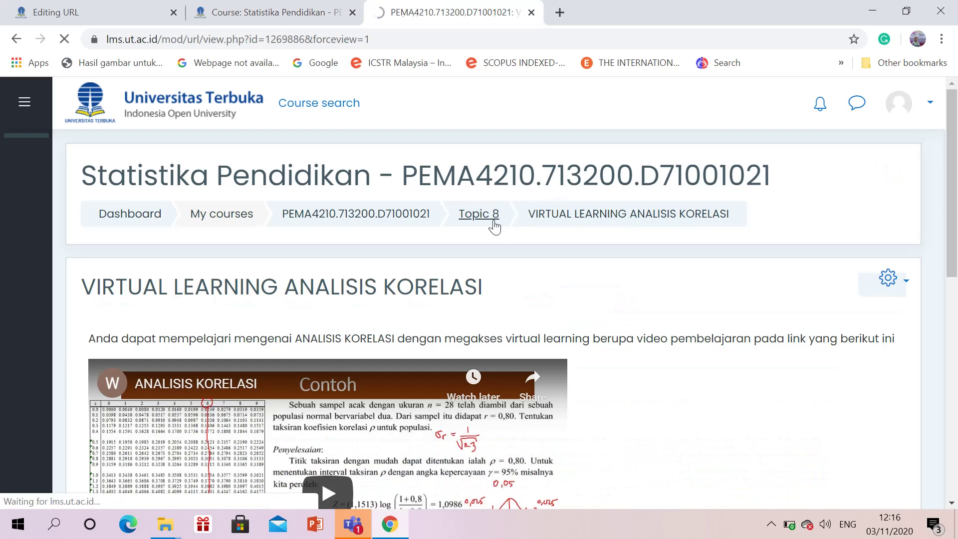
click(305, 7)
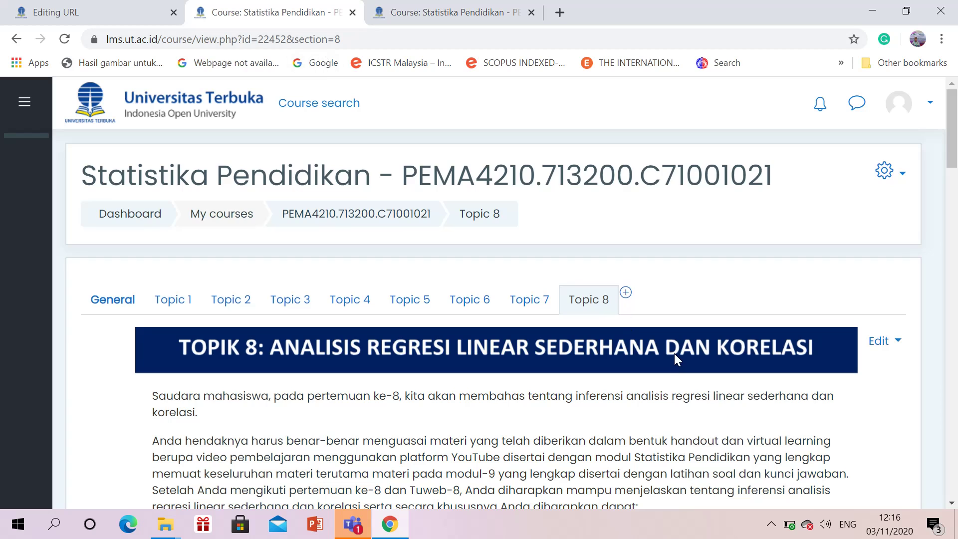
scroll(674, 354, down, 12)
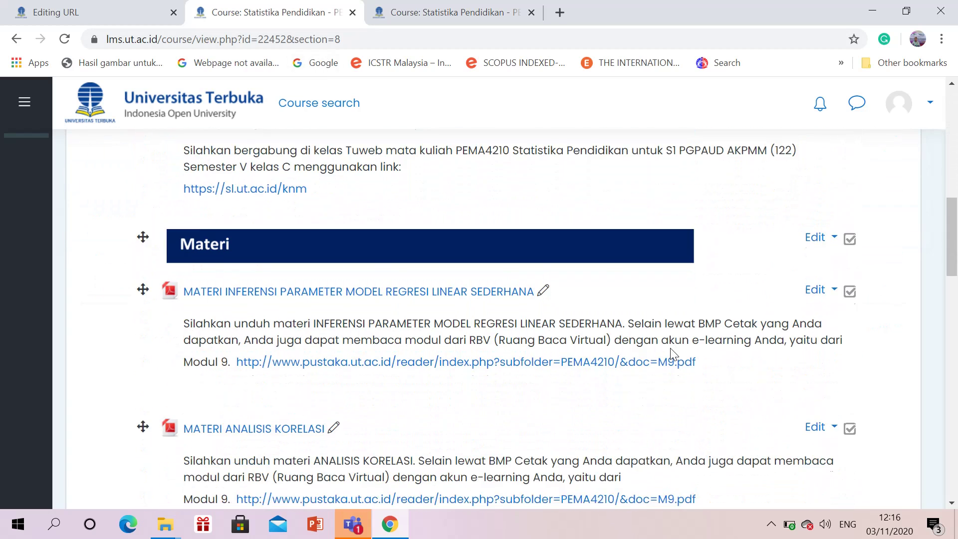
scroll(670, 353, down, 3)
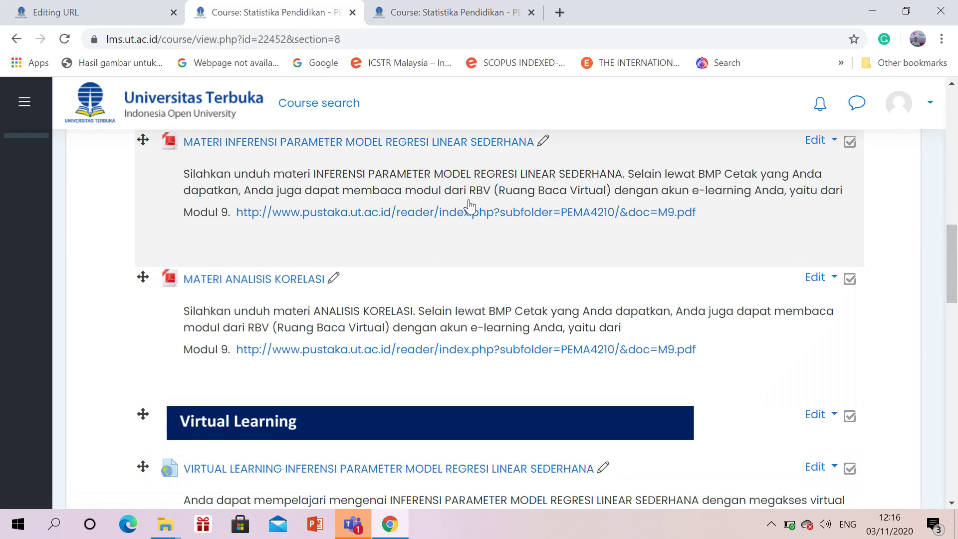
scroll(524, 336, down, 4)
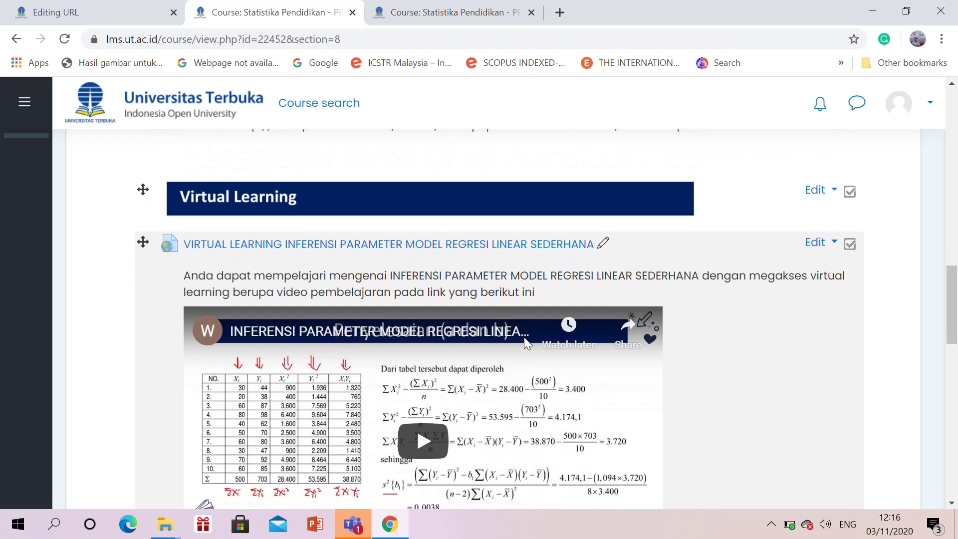
scroll(524, 337, down, 5)
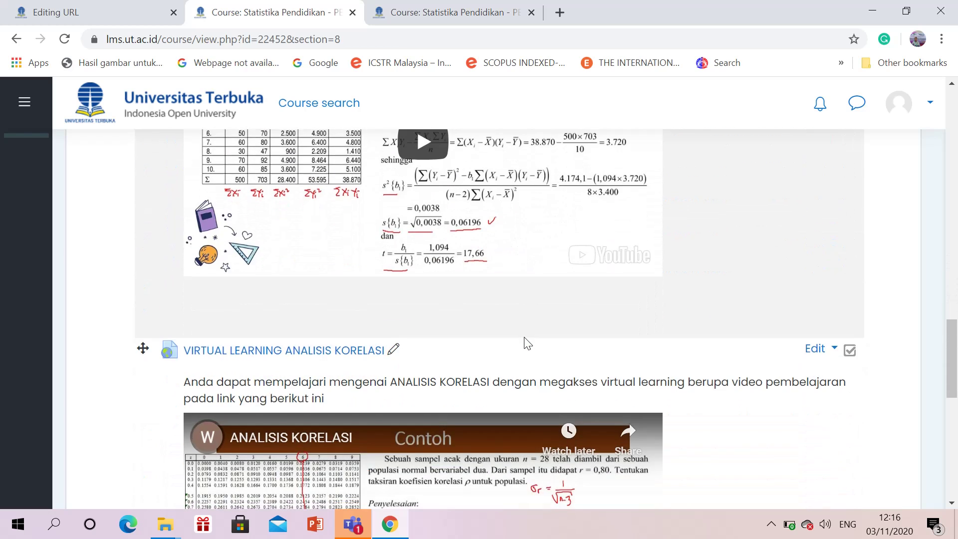
scroll(523, 343, down, 4)
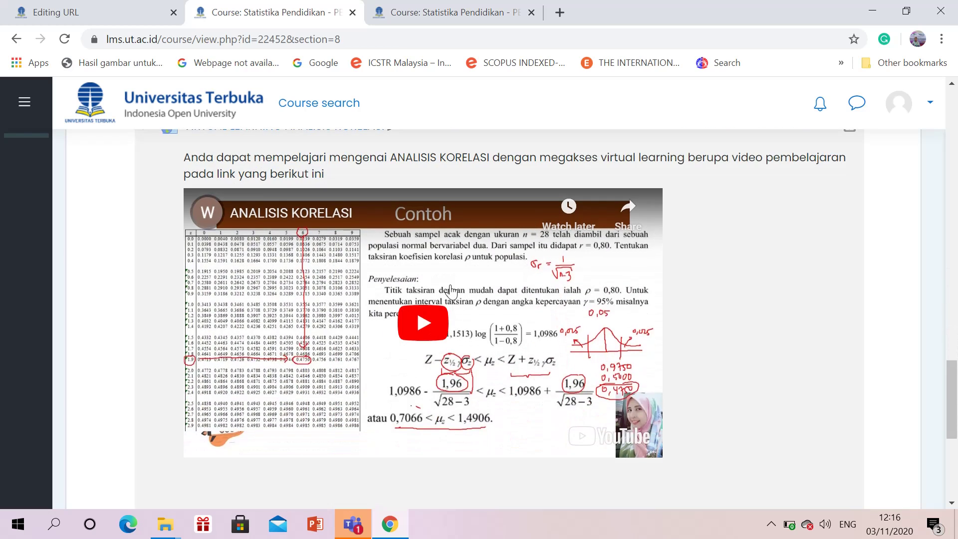
click(420, 319)
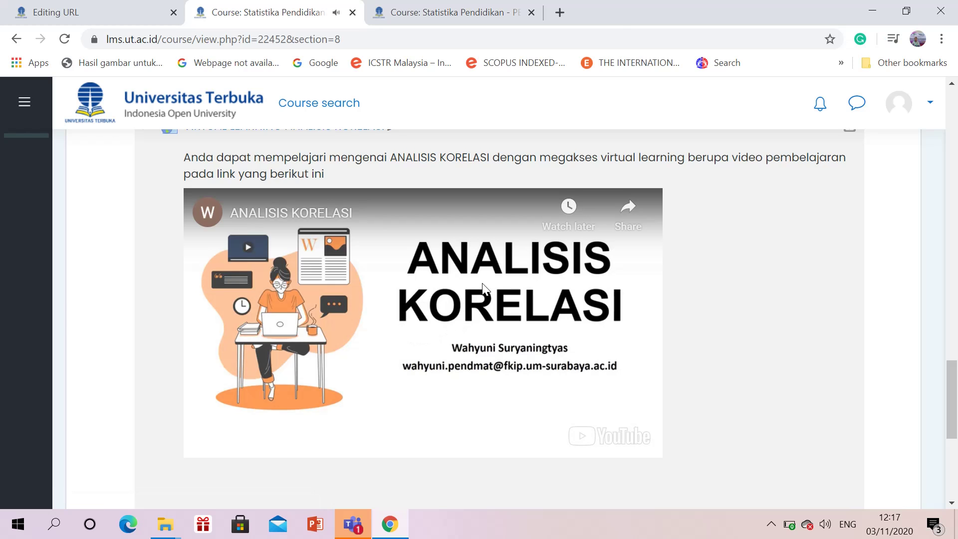
click(414, 290)
scroll(508, 181, up, 3)
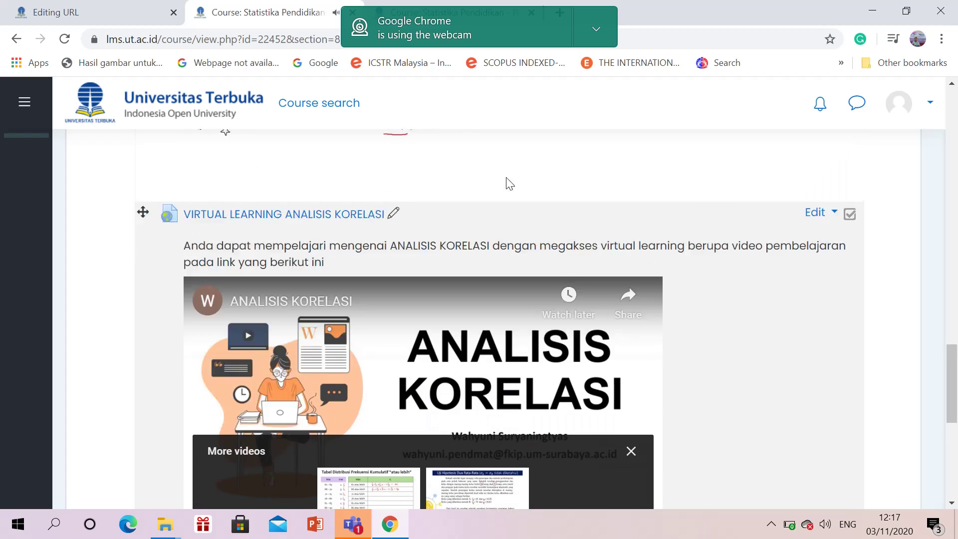
Step: Hide the webcam notification and review the materials and virtual learning resources in class D's Topic 8
click(597, 31)
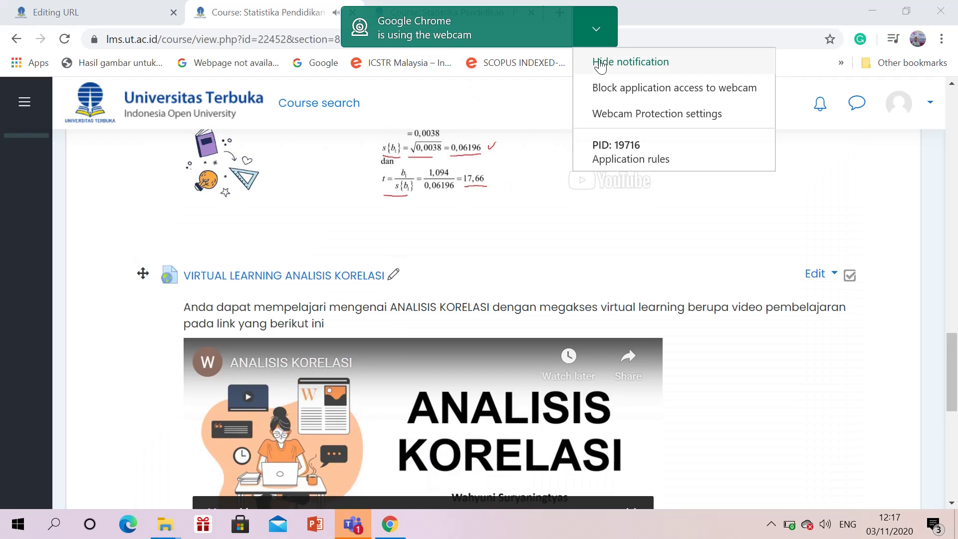
click(600, 62)
click(456, 10)
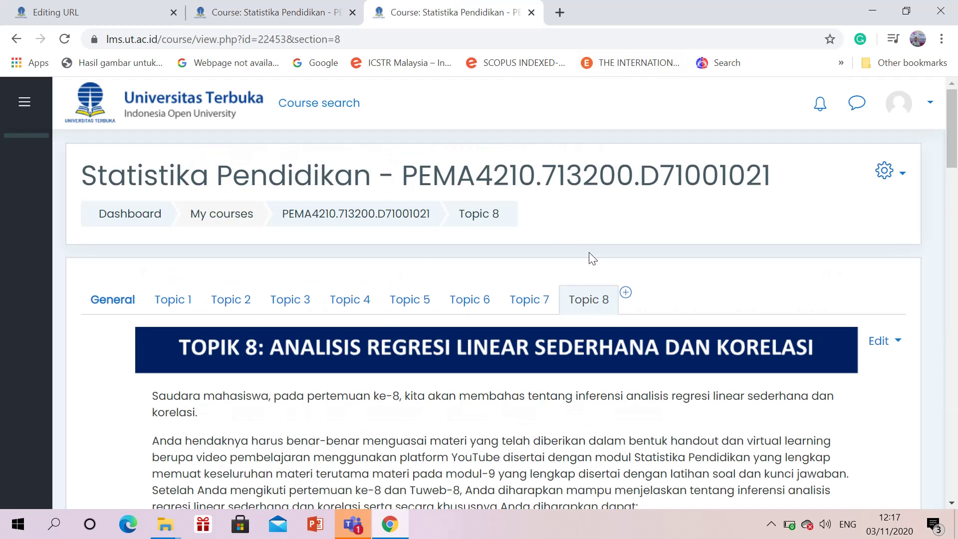
scroll(591, 259, down, 10)
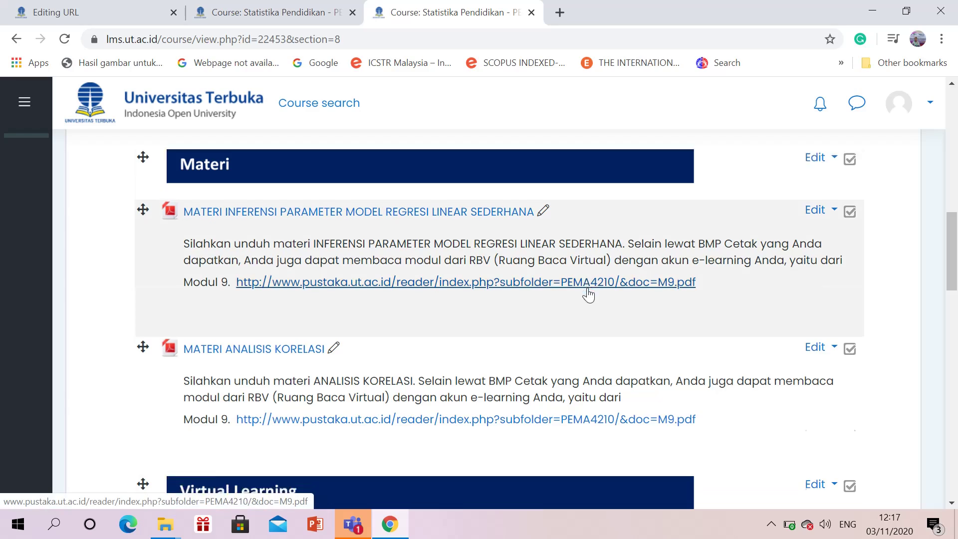
scroll(588, 296, down, 12)
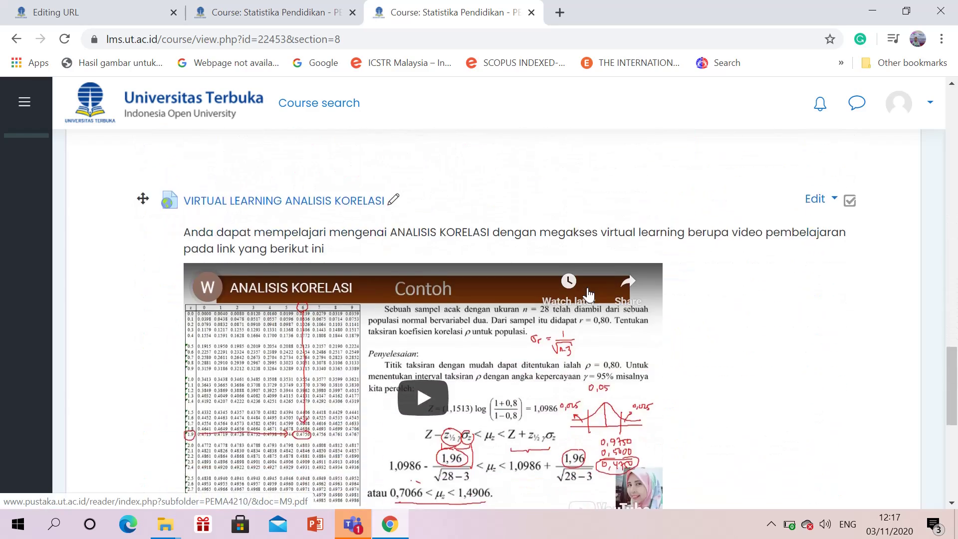
scroll(588, 295, down, 3)
scroll(598, 292, up, 8)
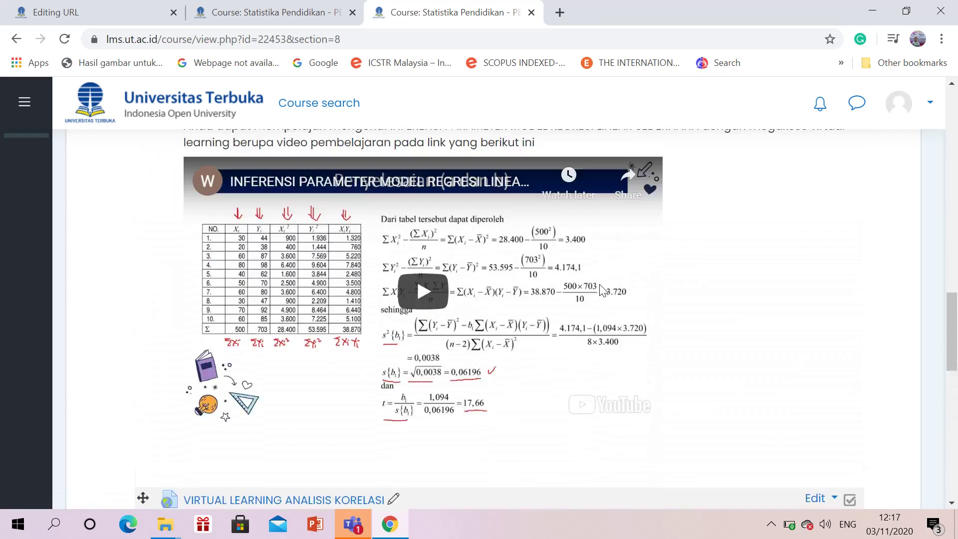
scroll(599, 284, up, 10)
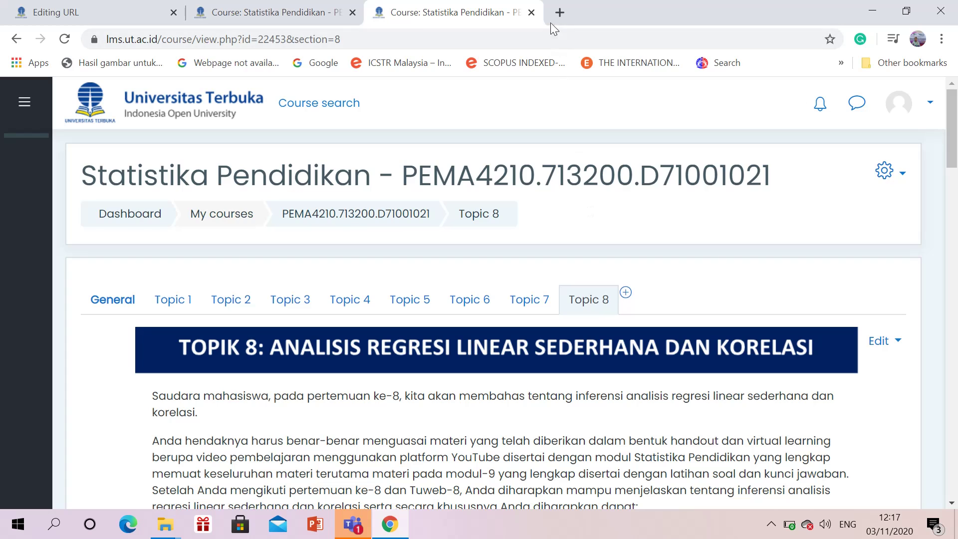
Step: Leave class A's VIRTUAL LEARNING ANALISIS KORELASI settings form without saving and return to its Topic 8 page
click(75, 12)
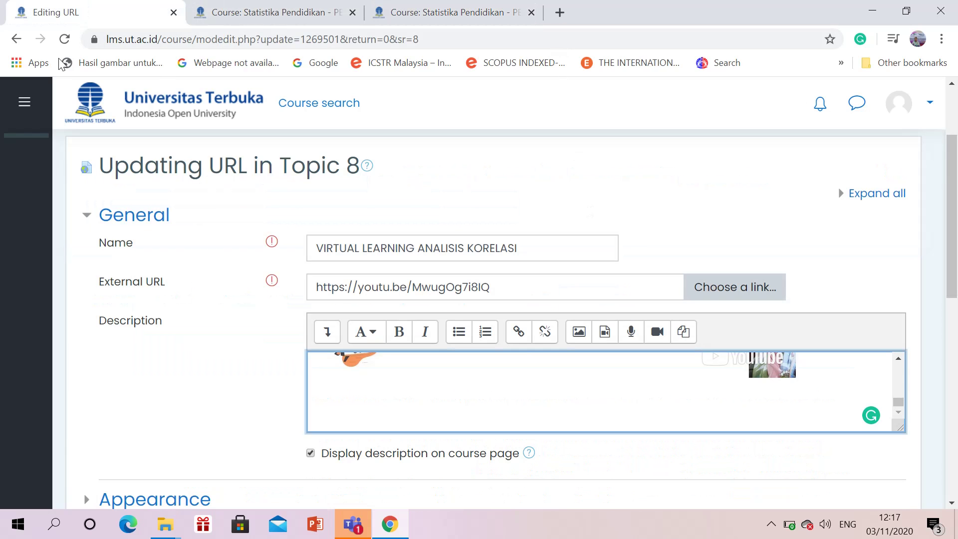
click(16, 39)
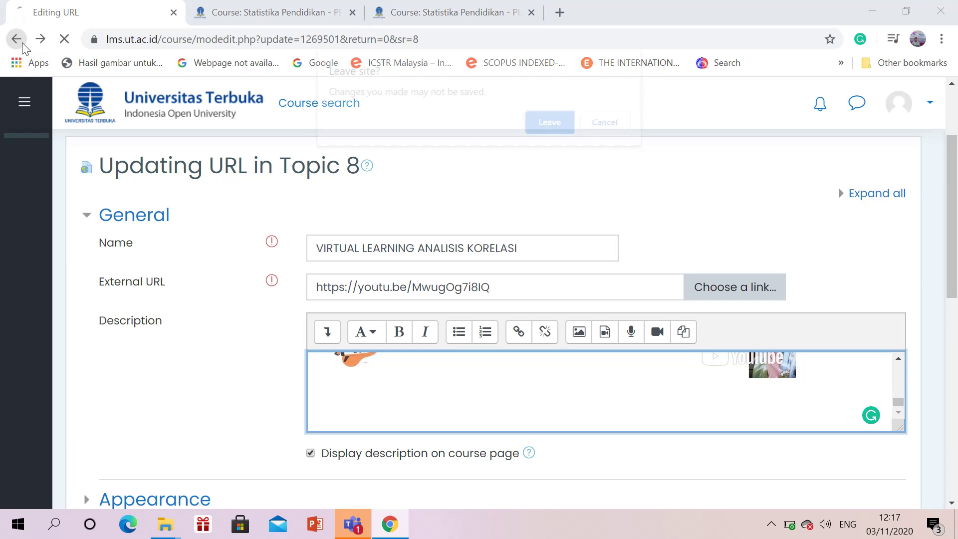
click(538, 123)
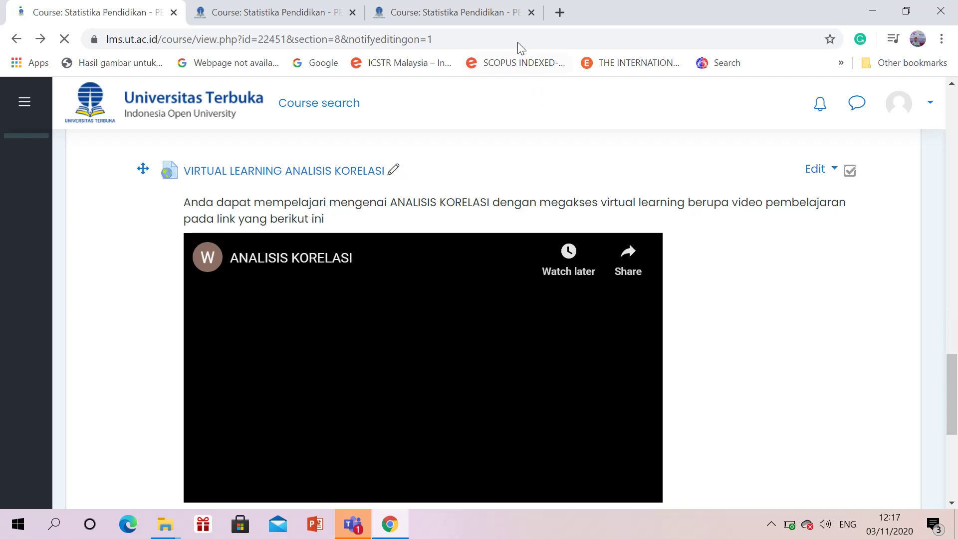
Step: Close the class D, class C and class A course pages and minimize the file folder window
click(535, 22)
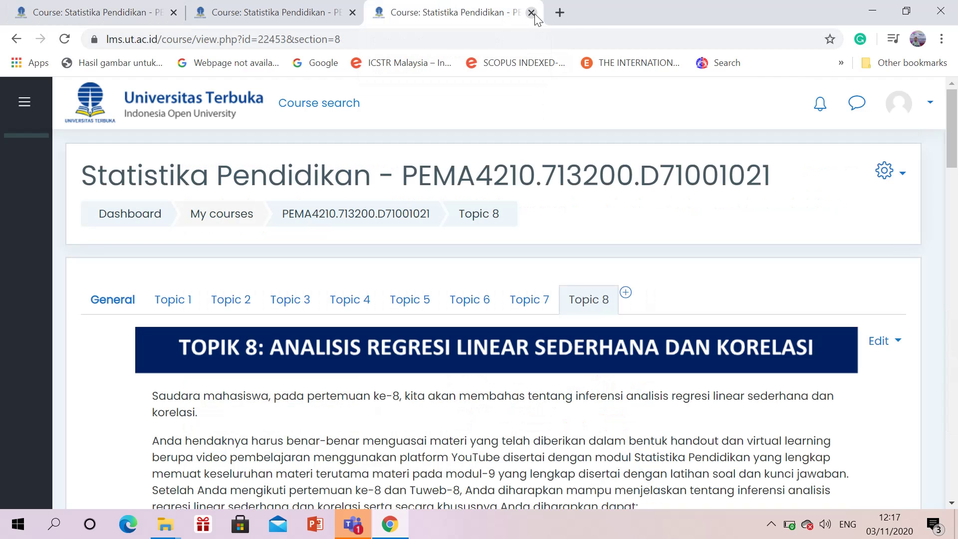
click(531, 13)
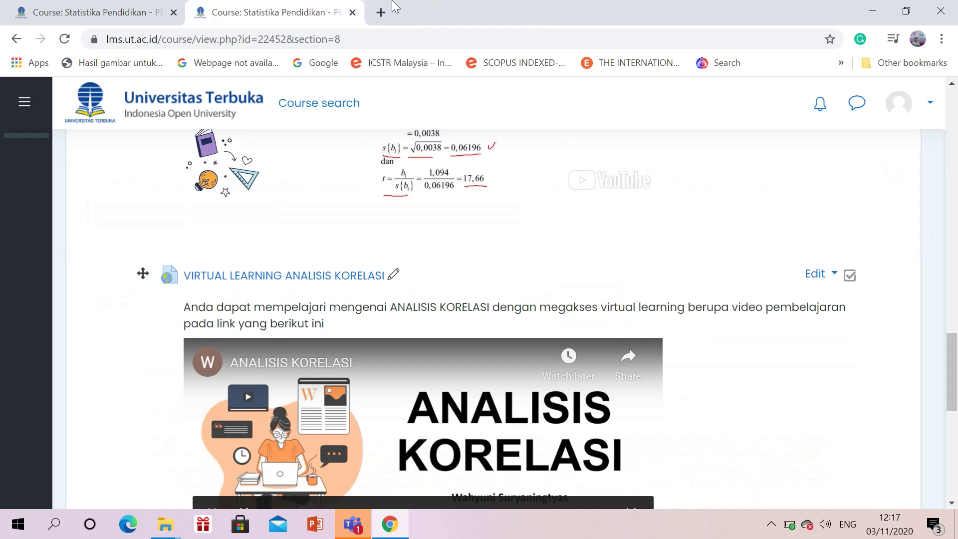
click(352, 12)
click(174, 12)
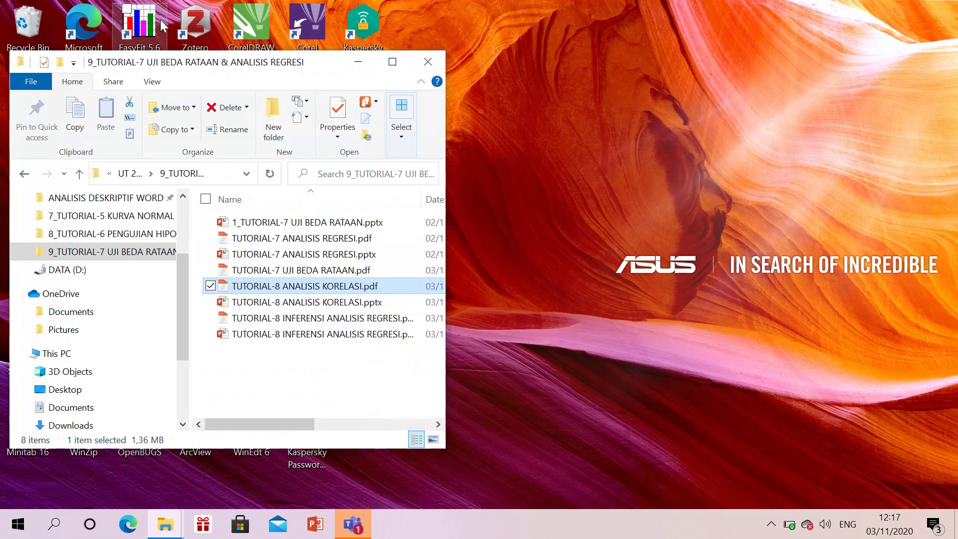
click(358, 61)
Step: Reopen Chrome, go to the Universitas Terbuka LMS and log in with the saved credentials
double_click(25, 277)
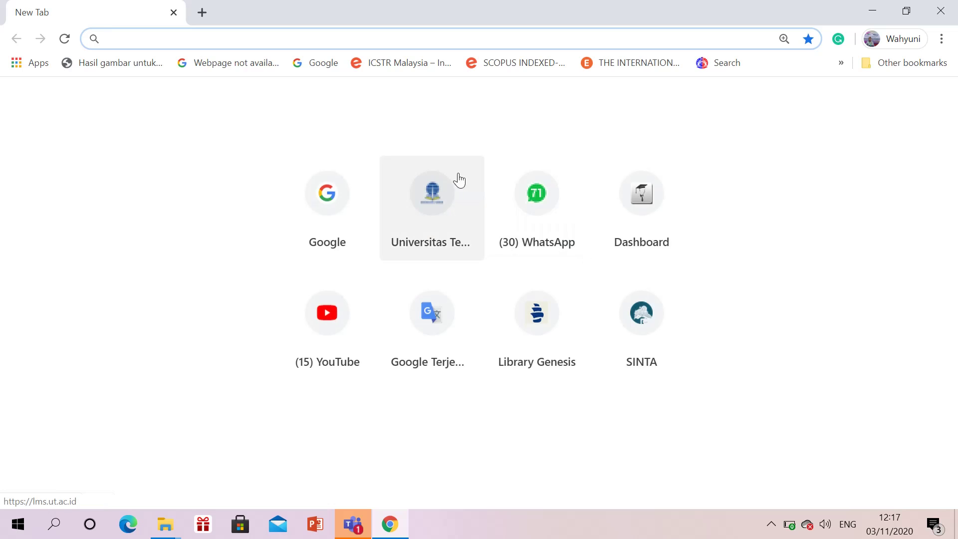
click(455, 183)
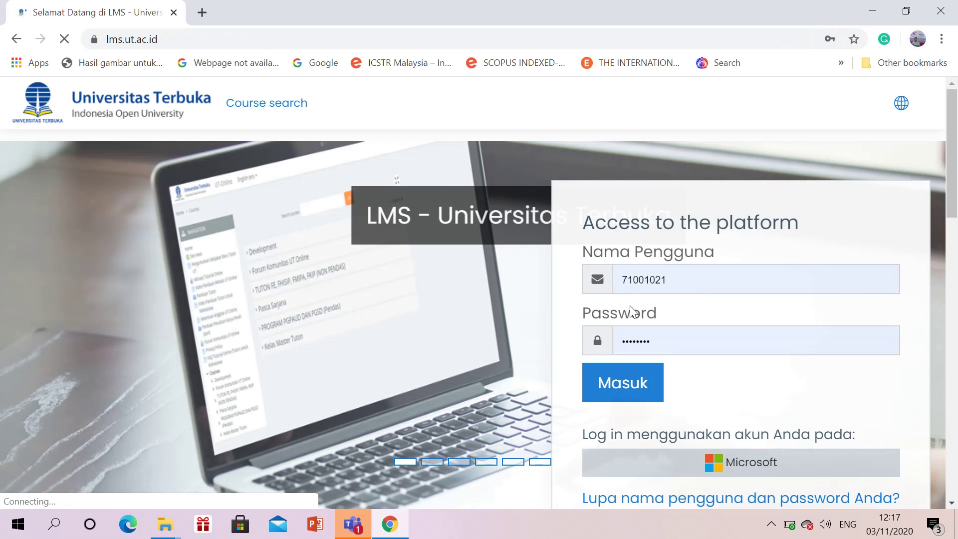
click(653, 393)
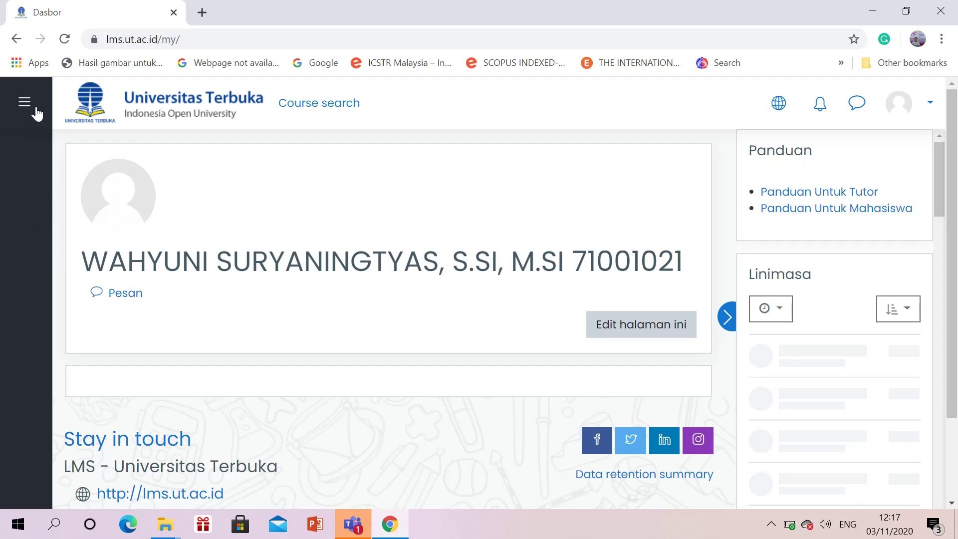
Step: Open the class C Statistika Pendidikan course and check its Topic 8 content through to the ANALISIS KORELASI video
click(36, 111)
click(59, 251)
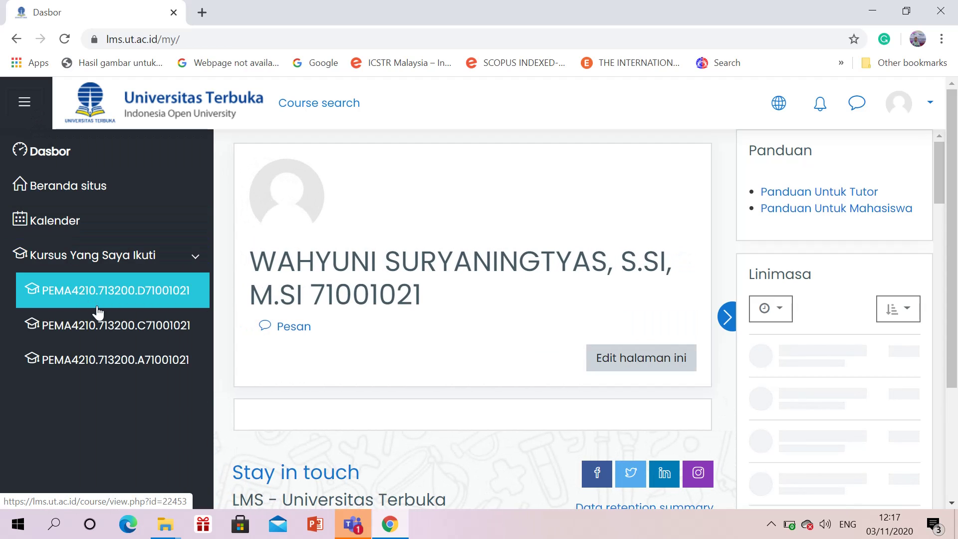
click(100, 326)
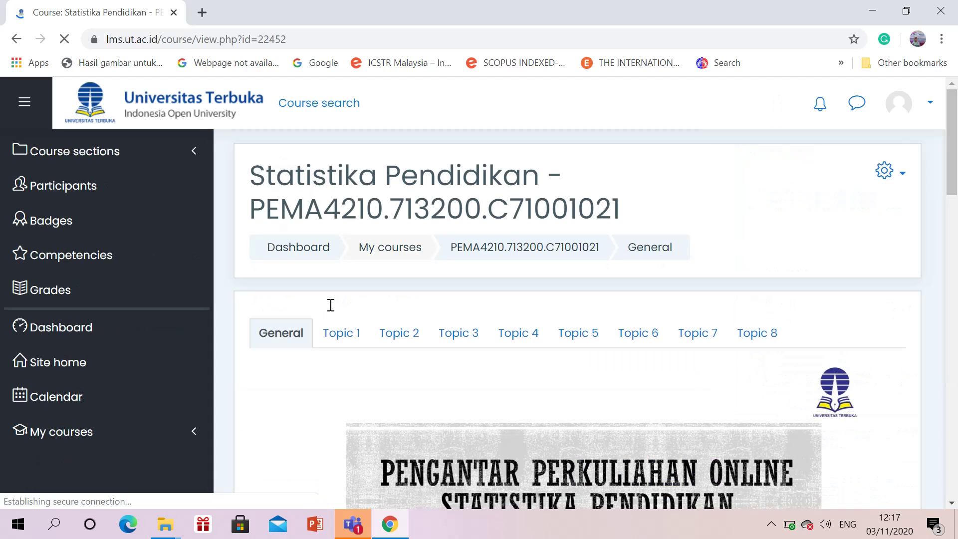
click(754, 339)
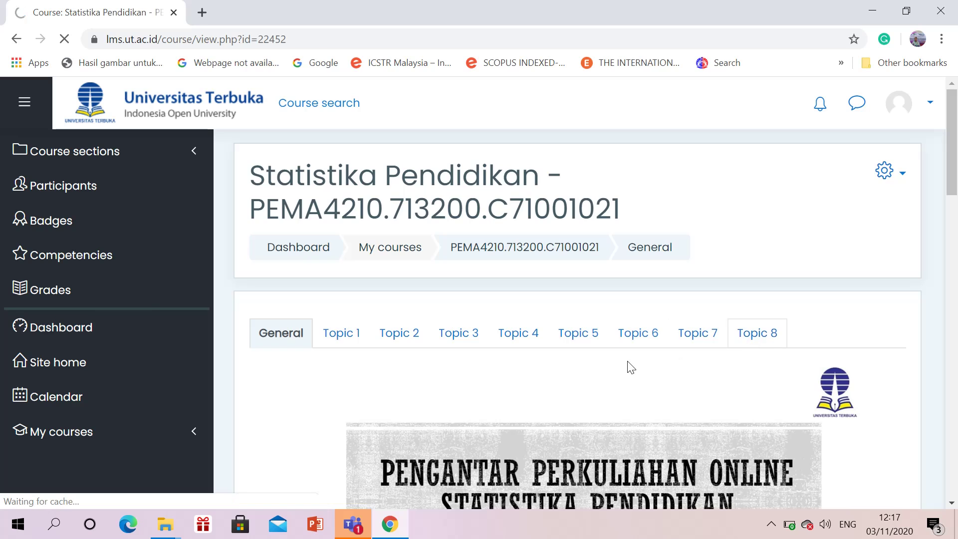
scroll(624, 365, down, 10)
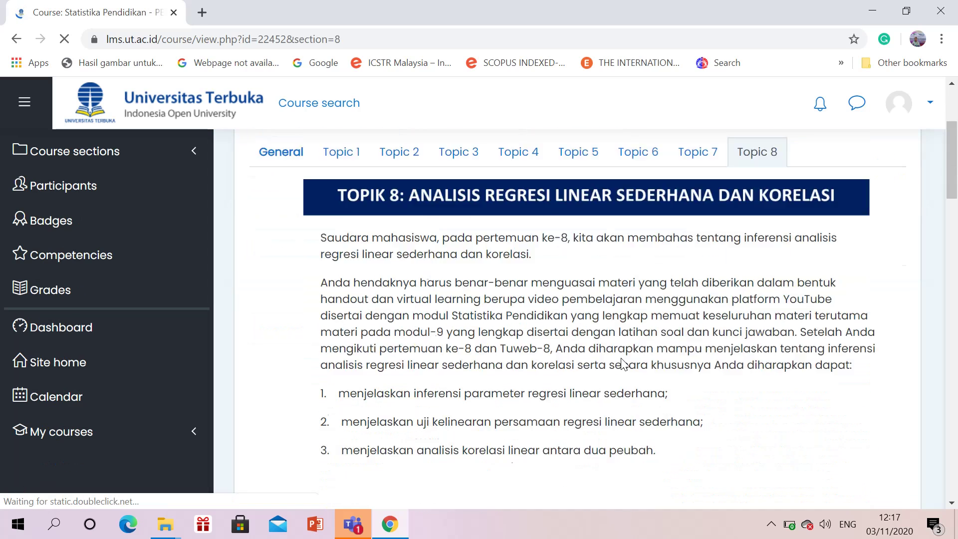
scroll(620, 357, down, 15)
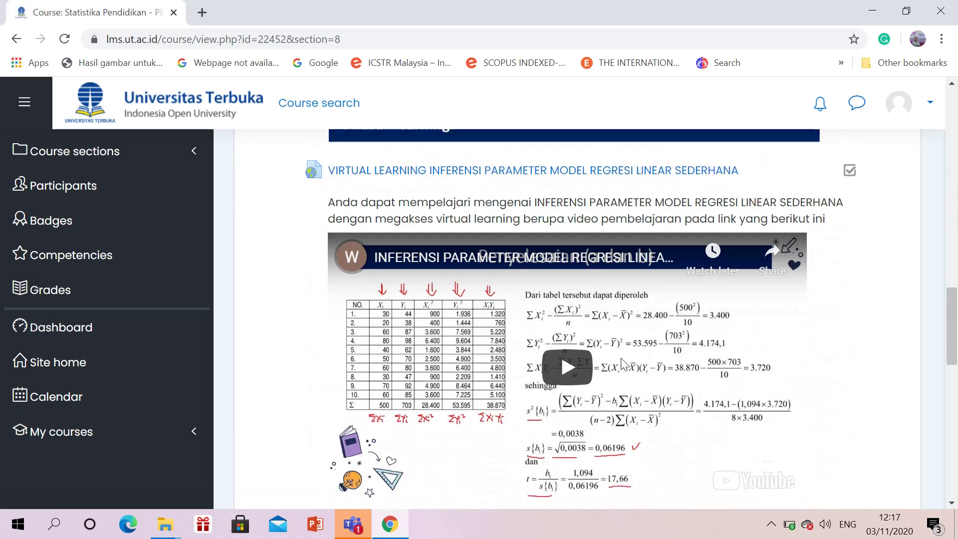
scroll(620, 358, down, 8)
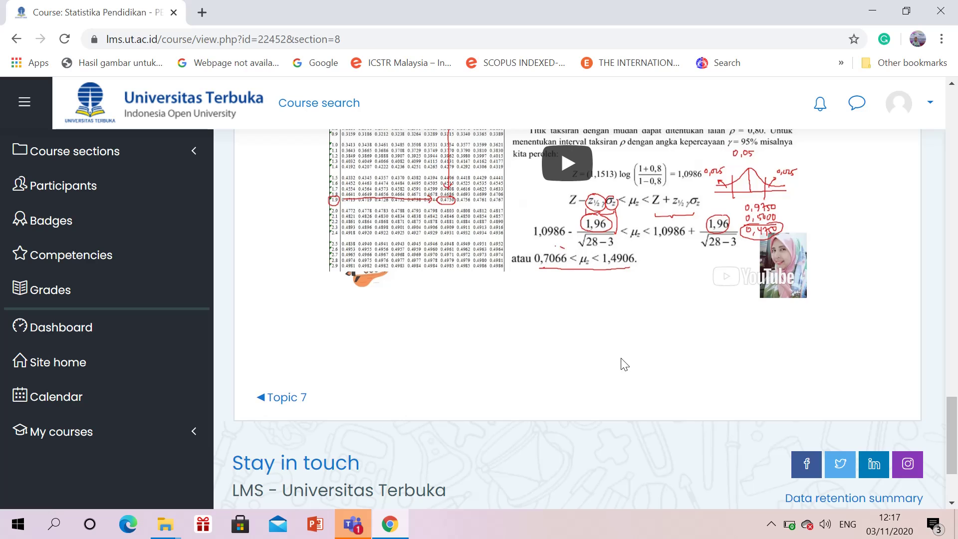
Step: Open the class D Statistika Pendidikan course and check its Topic 8 materials and virtual learning videos through to ANALISIS KORELASI
click(126, 426)
click(146, 465)
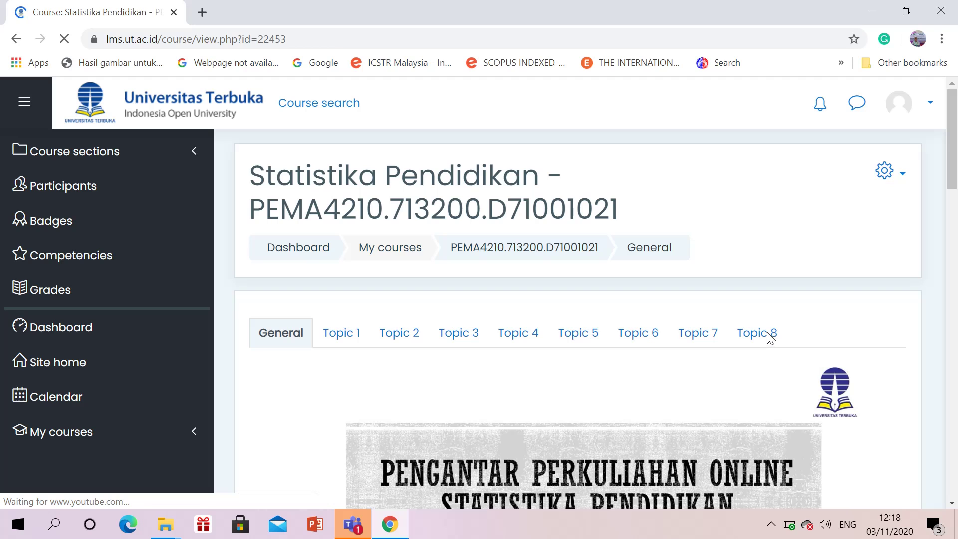
click(757, 332)
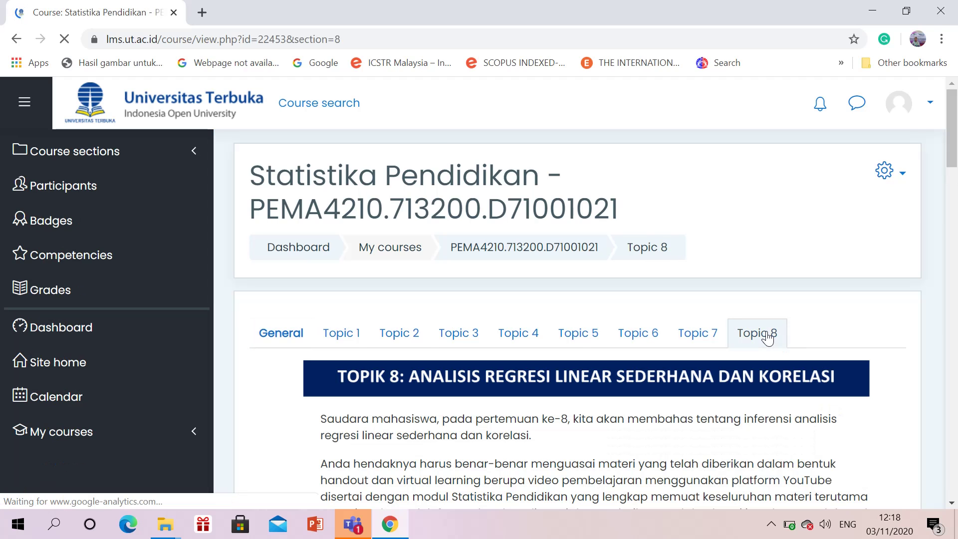
scroll(767, 338, down, 9)
scroll(767, 338, down, 7)
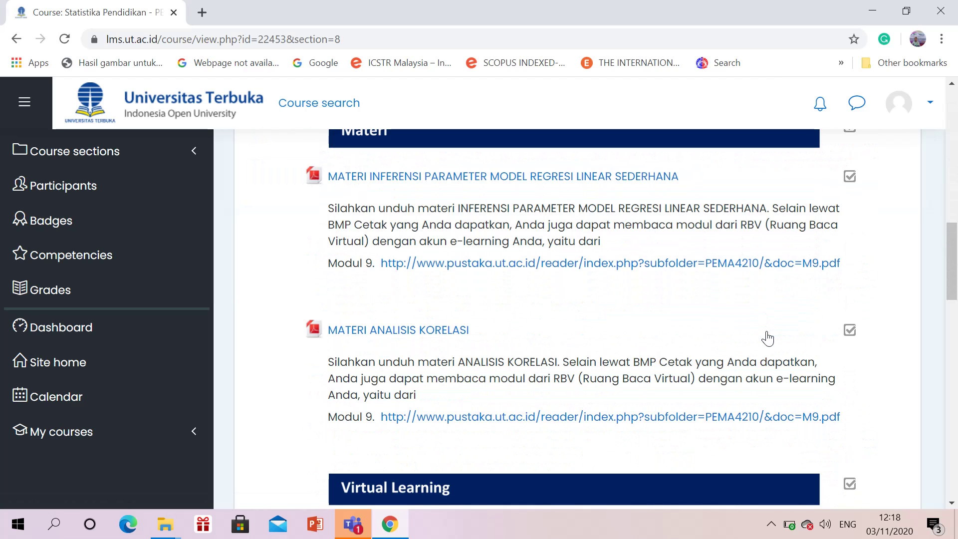
scroll(768, 338, down, 7)
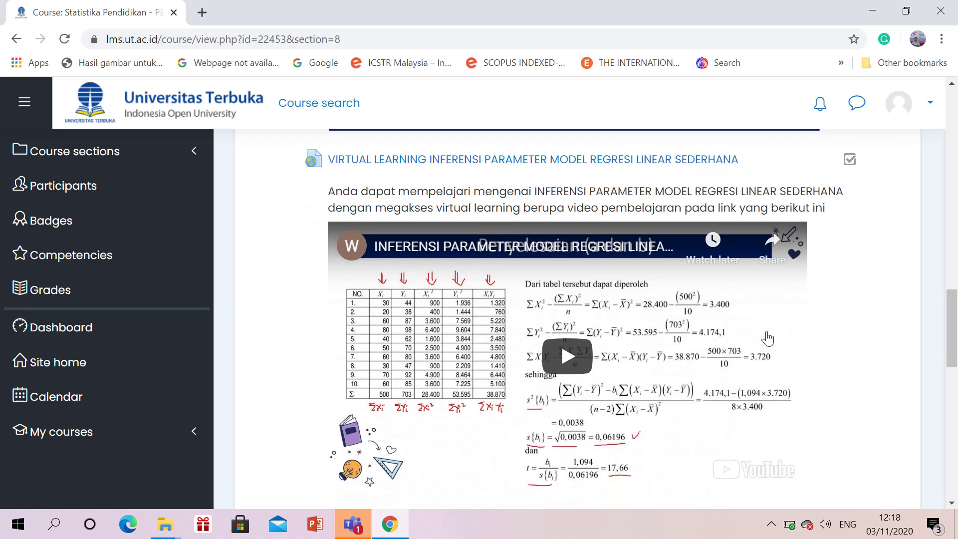
scroll(767, 338, down, 10)
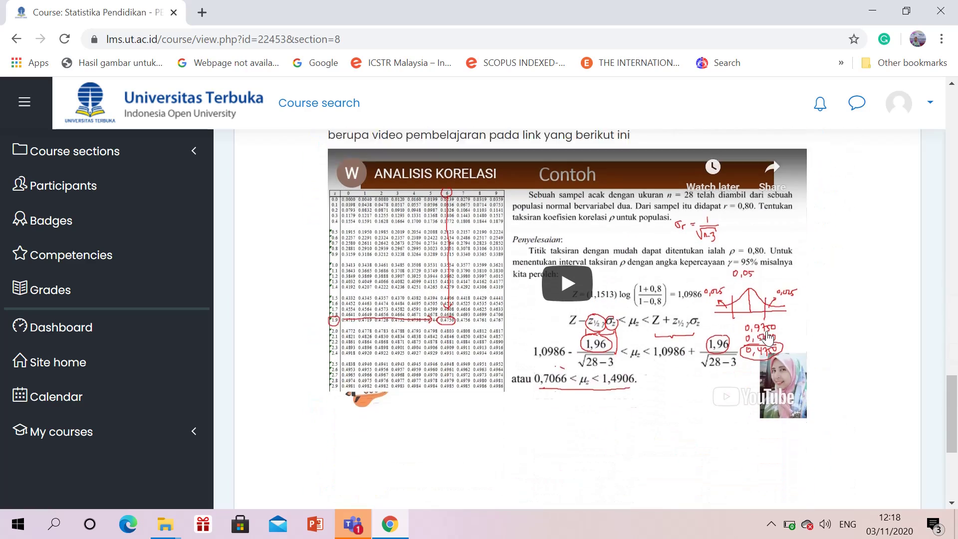
scroll(768, 338, up, 20)
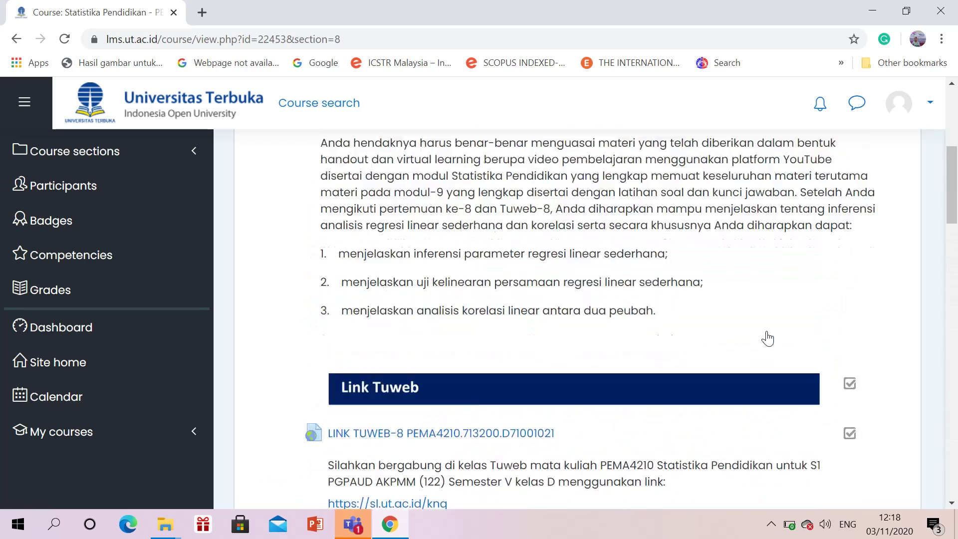
scroll(767, 338, up, 3)
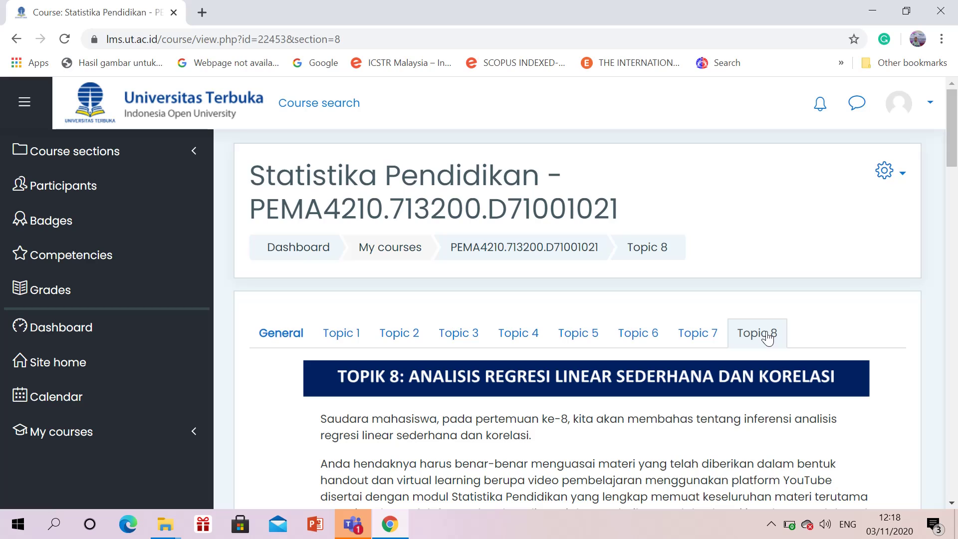